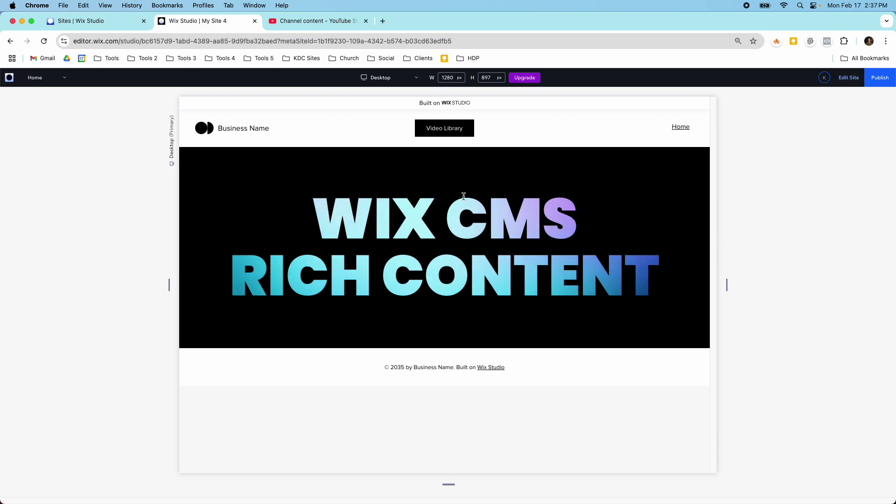
In preview, view the first video's item page from Video Library, return to the list, then exit preview
{"action": "left_click", "coordinate": [456, 136]}
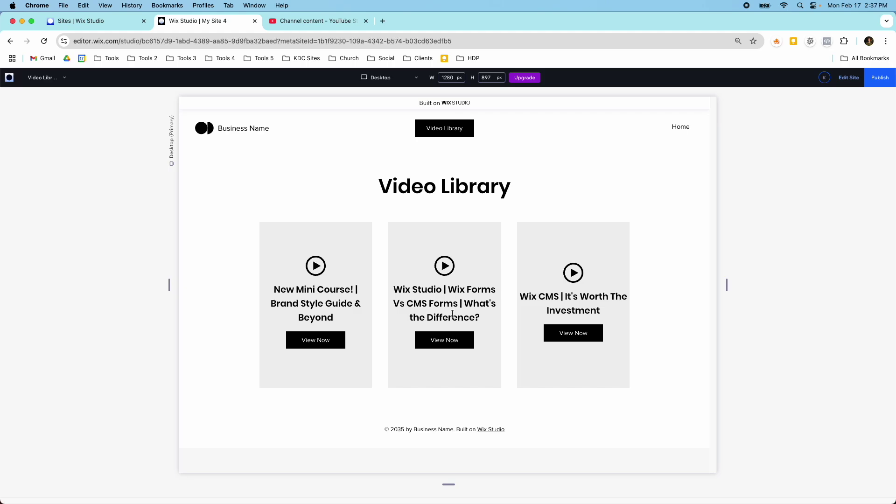
{"action": "left_click", "coordinate": [332, 345]}
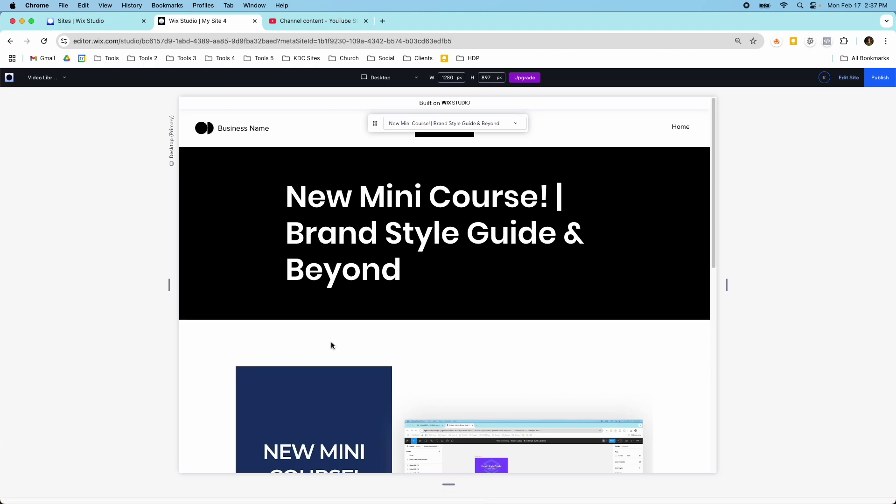
{"action": "scroll", "coordinate": [347, 356], "scroll_direction": "down", "scroll_amount": 5}
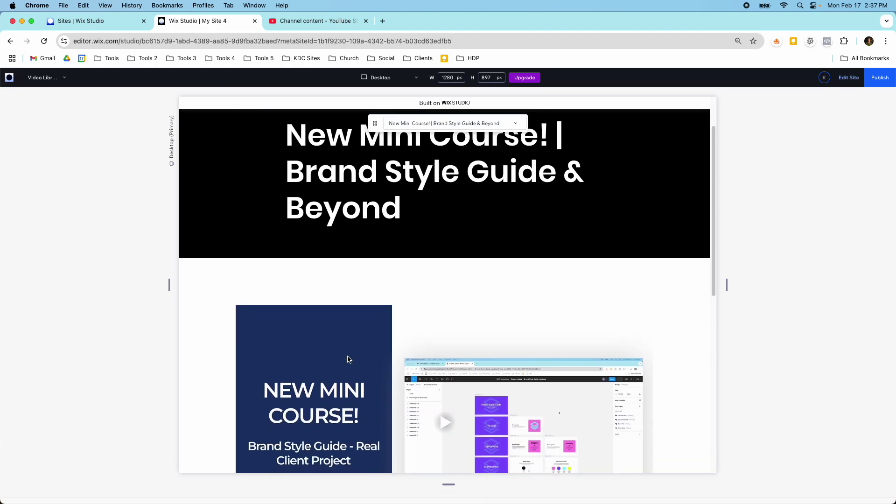
{"action": "scroll", "coordinate": [348, 359], "scroll_direction": "up", "scroll_amount": 5}
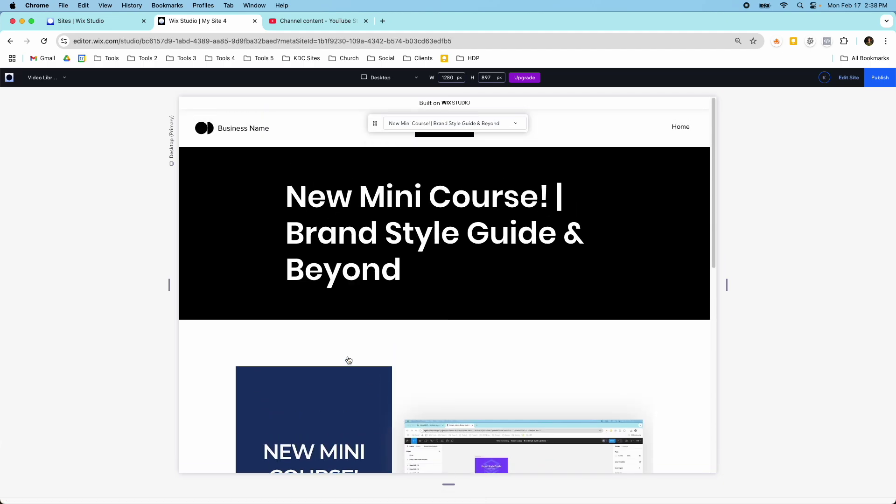
{"action": "scroll", "coordinate": [411, 256], "scroll_direction": "down", "scroll_amount": 5}
{"action": "scroll", "coordinate": [420, 271], "scroll_direction": "down", "scroll_amount": 8}
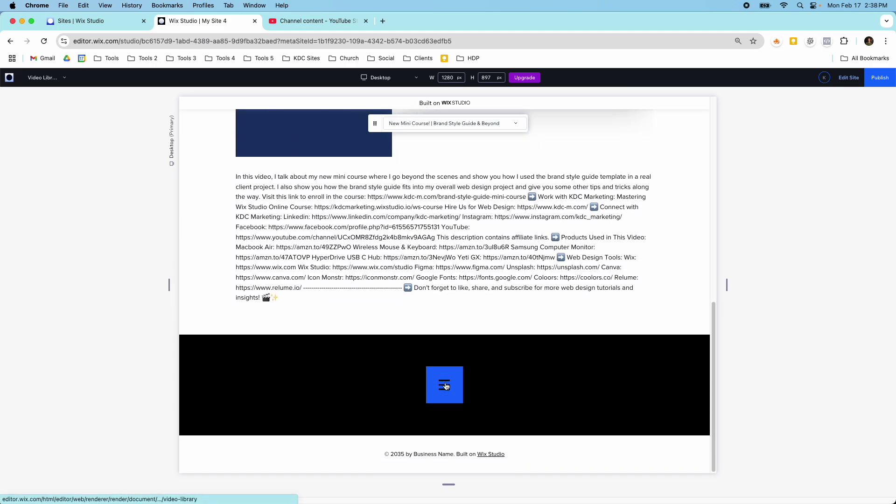
{"action": "left_click", "coordinate": [446, 385]}
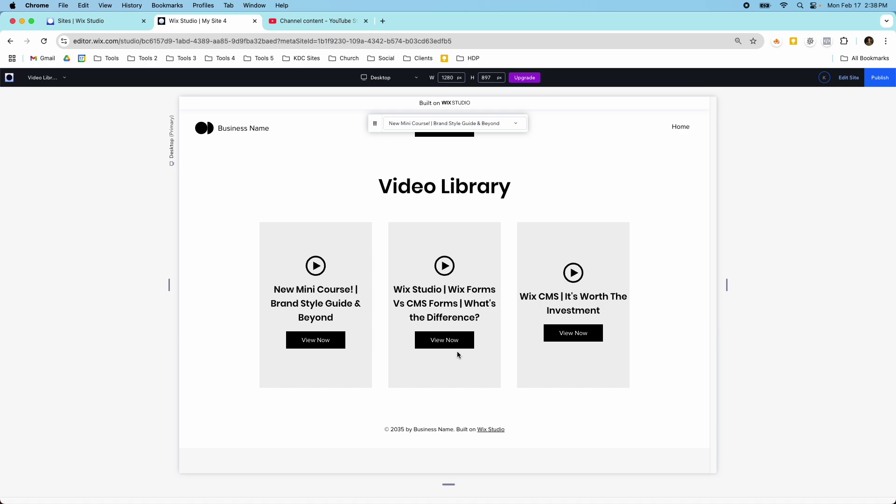
{"action": "left_click", "coordinate": [849, 79]}
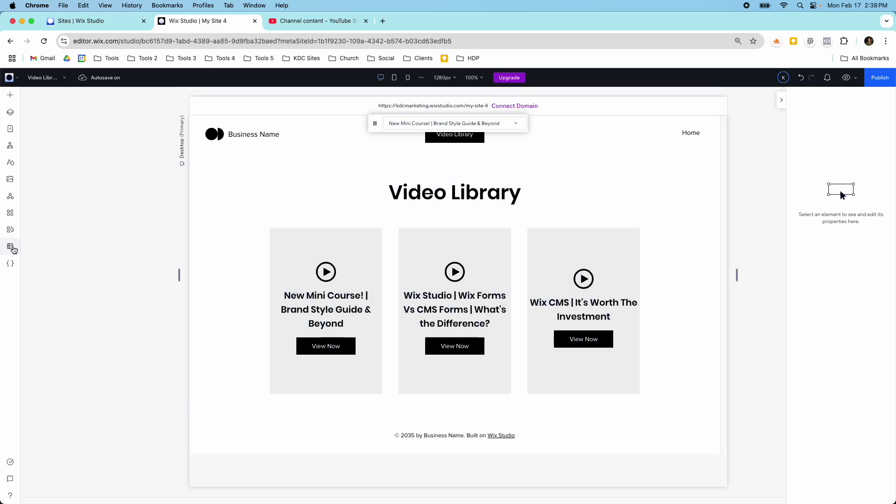
Open the Video Library collection's table under Your Collections in the CMS panel
{"action": "left_click", "coordinate": [14, 250]}
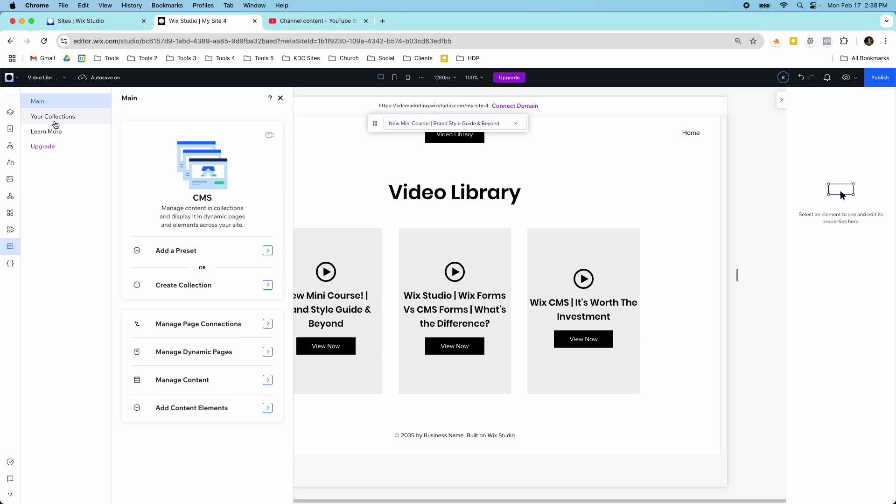
{"action": "left_click", "coordinate": [53, 116]}
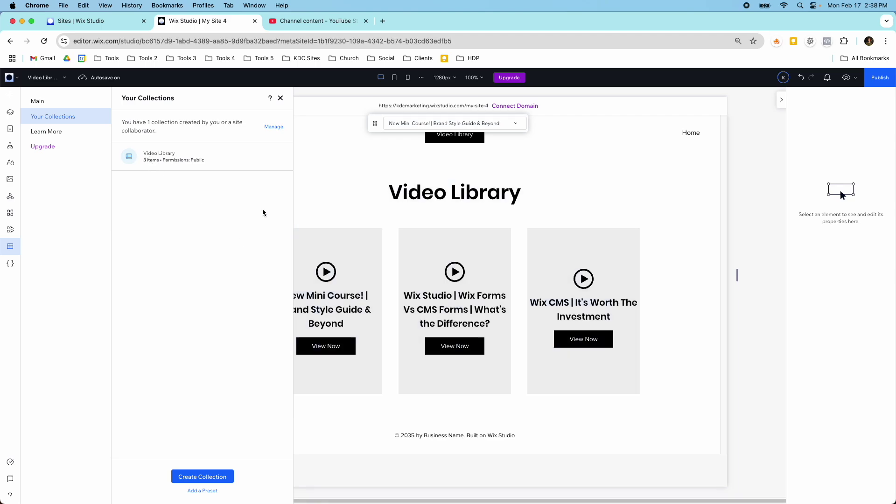
{"action": "left_click", "coordinate": [209, 166]}
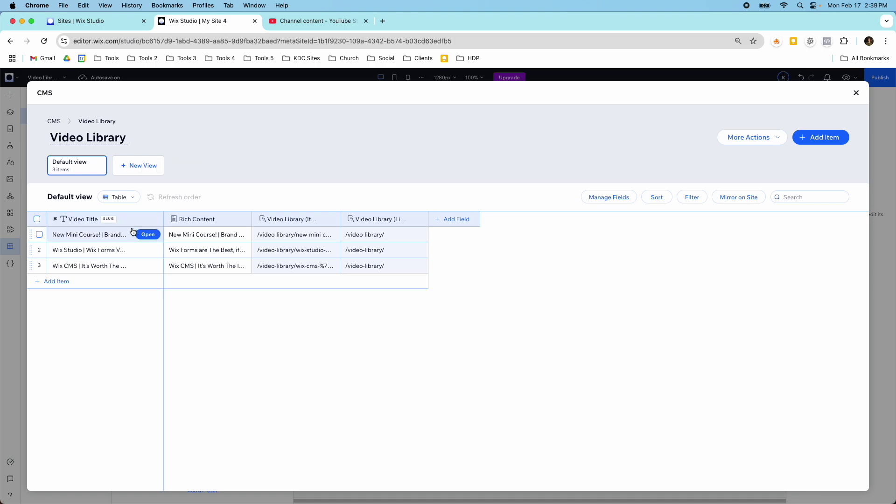
{"action": "left_click", "coordinate": [186, 235]}
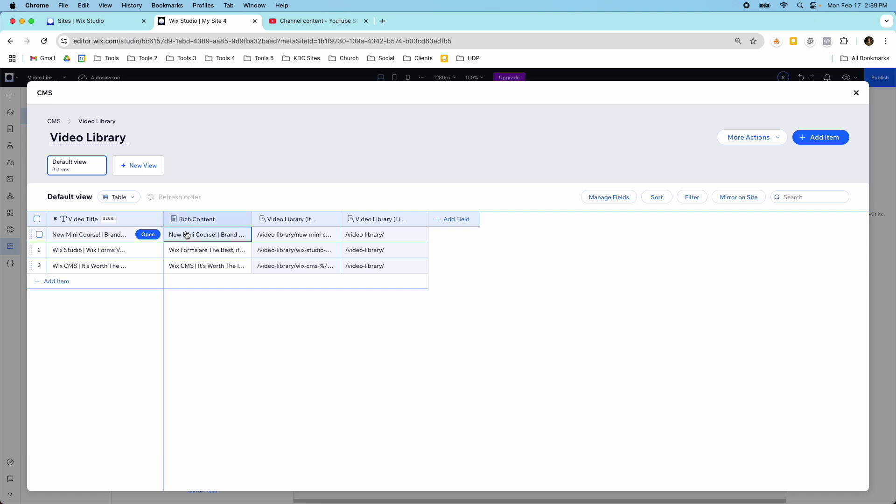
{"action": "left_click", "coordinate": [187, 235]}
{"action": "scroll", "coordinate": [406, 310], "scroll_direction": "down", "scroll_amount": 3}
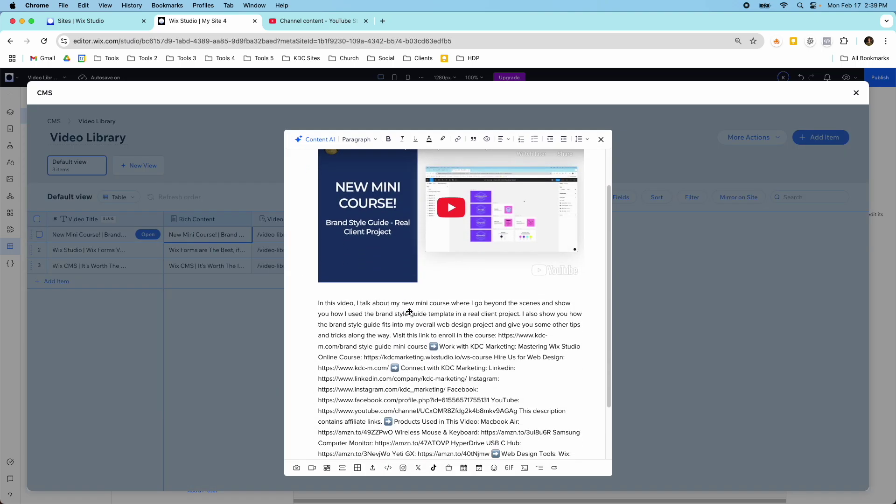
{"action": "scroll", "coordinate": [410, 315], "scroll_direction": "up", "scroll_amount": 3}
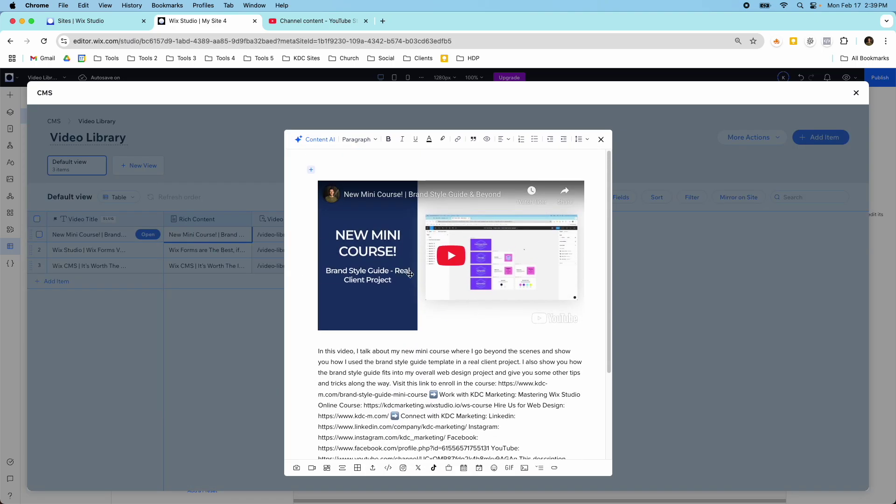
{"action": "scroll", "coordinate": [423, 284], "scroll_direction": "down", "scroll_amount": 5}
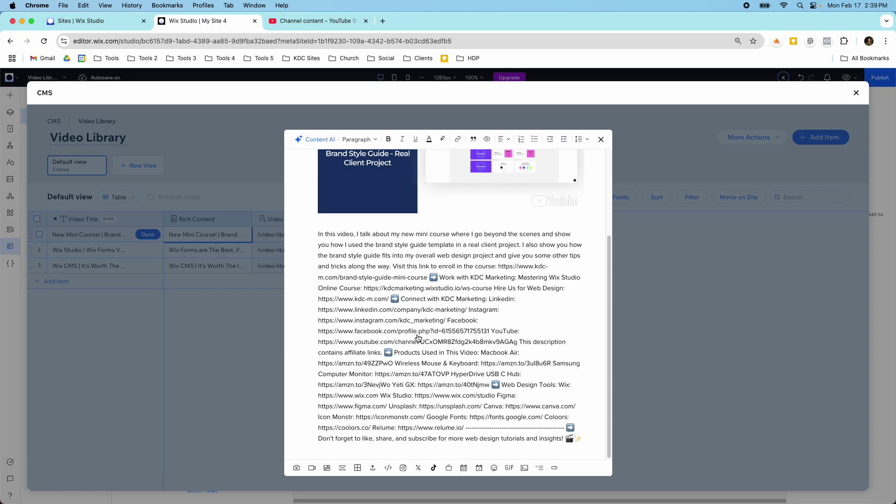
{"action": "scroll", "coordinate": [418, 338], "scroll_direction": "up", "scroll_amount": 5}
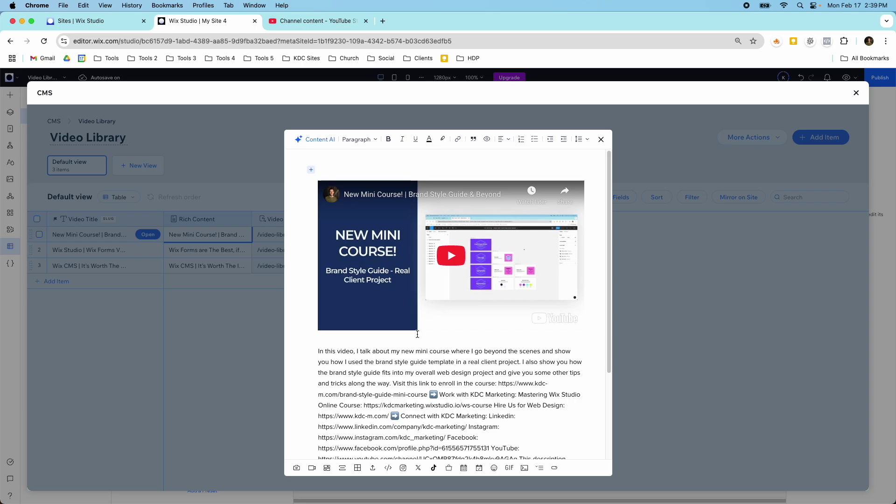
{"action": "scroll", "coordinate": [418, 335], "scroll_direction": "down", "scroll_amount": 5}
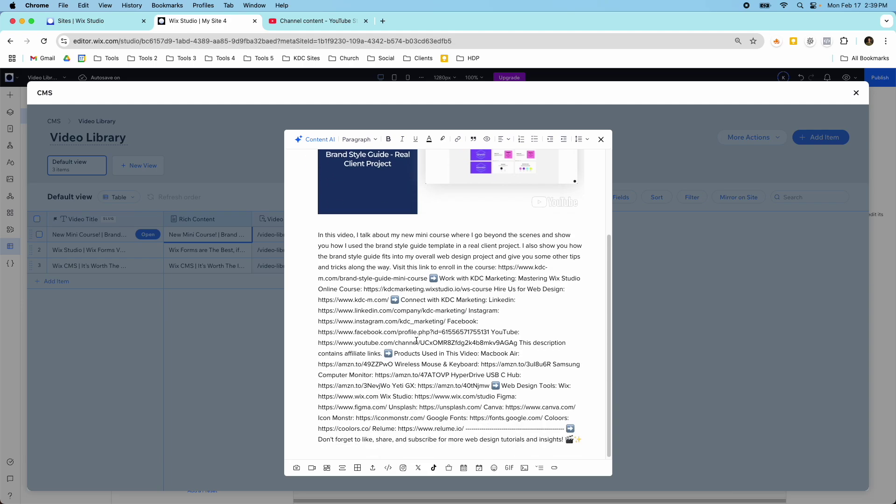
{"action": "left_click", "coordinate": [606, 140]}
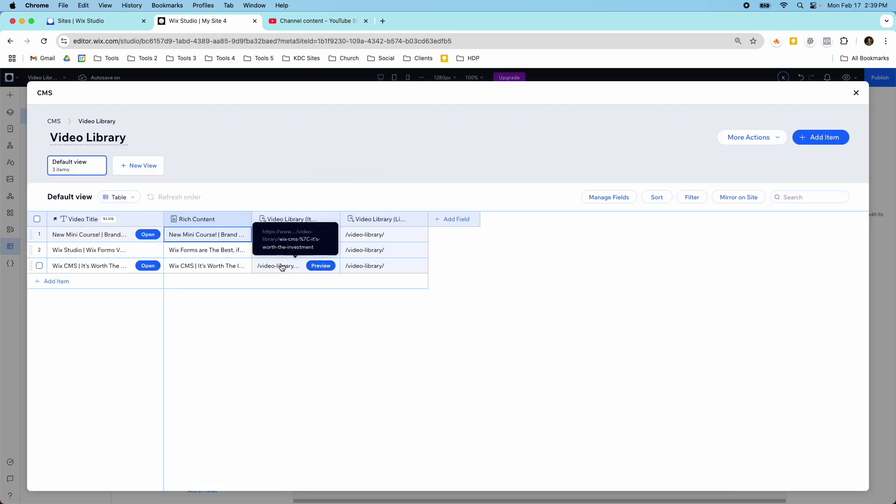
{"action": "left_click", "coordinate": [204, 271]}
{"action": "left_click", "coordinate": [205, 271]}
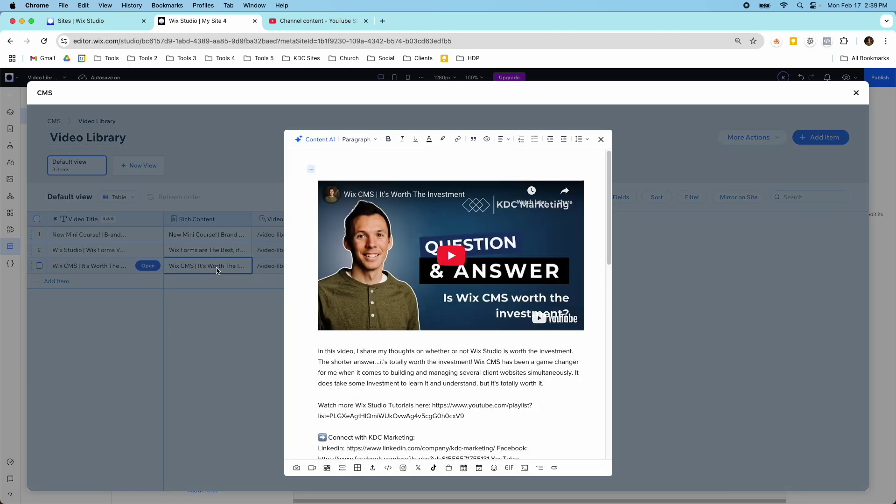
{"action": "scroll", "coordinate": [421, 294], "scroll_direction": "down", "scroll_amount": 4}
{"action": "scroll", "coordinate": [421, 294], "scroll_direction": "down", "scroll_amount": 10}
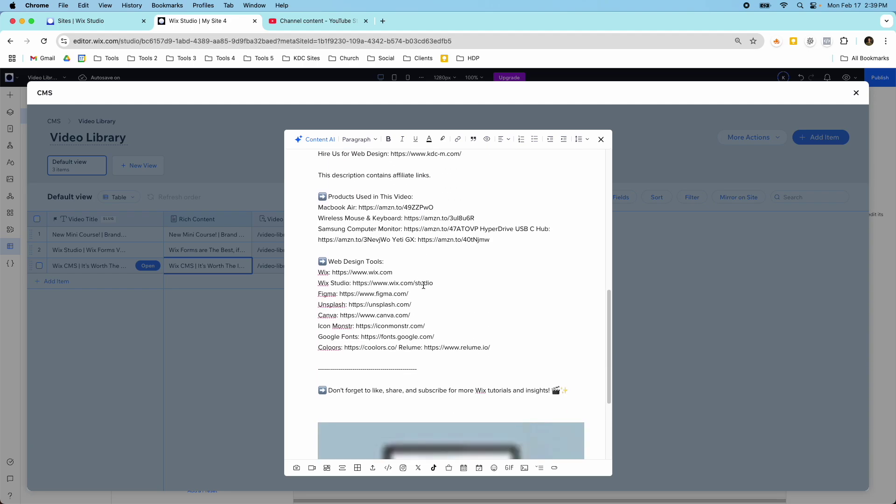
{"action": "scroll", "coordinate": [424, 283], "scroll_direction": "up", "scroll_amount": 15}
{"action": "scroll", "coordinate": [425, 284], "scroll_direction": "down", "scroll_amount": 5}
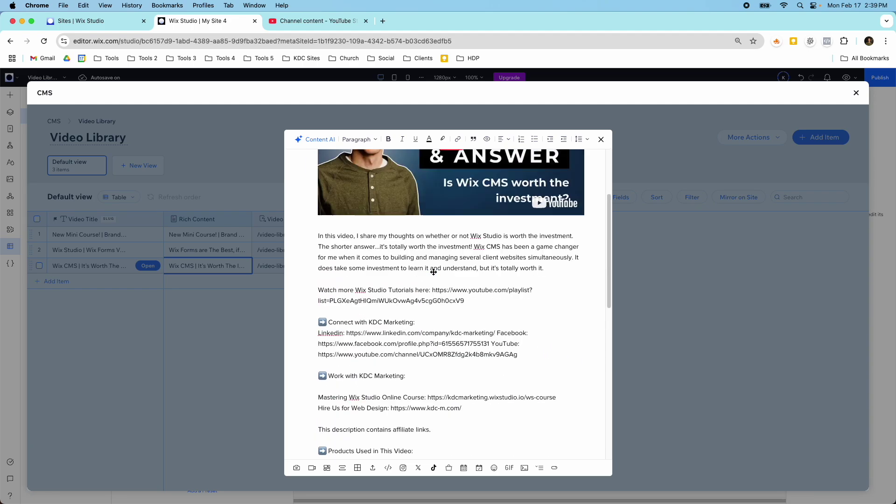
{"action": "scroll", "coordinate": [452, 265], "scroll_direction": "down", "scroll_amount": 7}
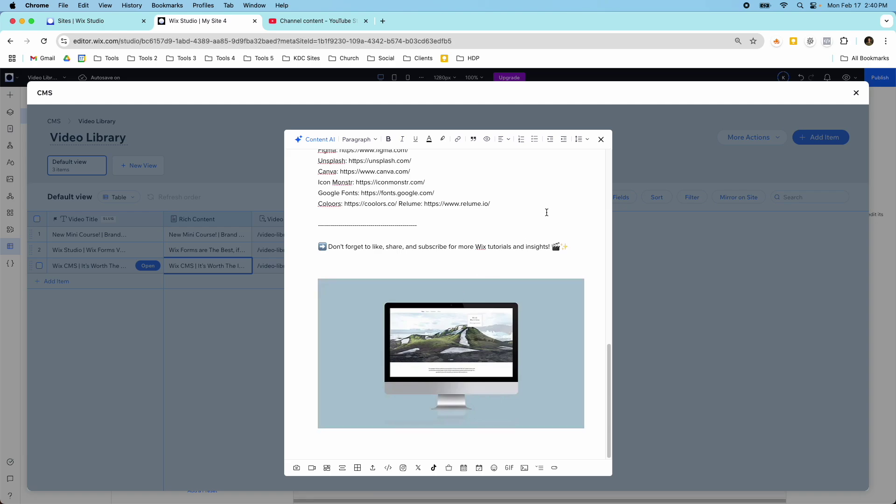
{"action": "left_click", "coordinate": [601, 139]}
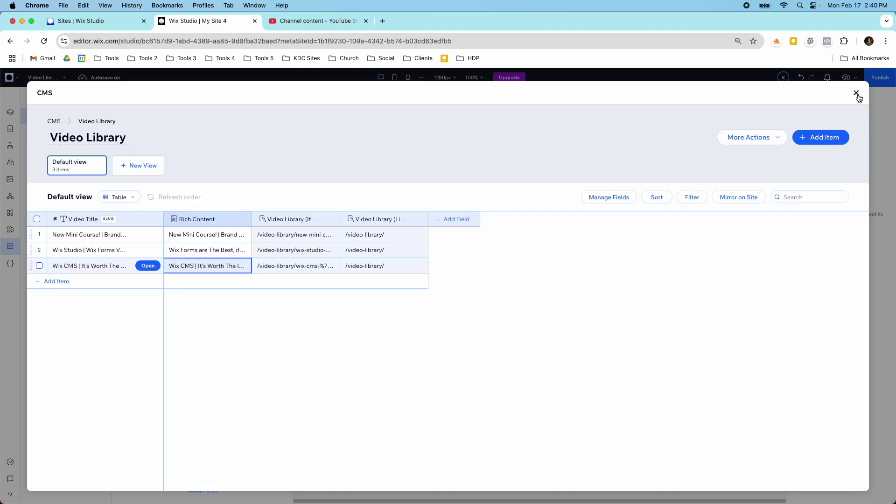
{"action": "left_click", "coordinate": [857, 94]}
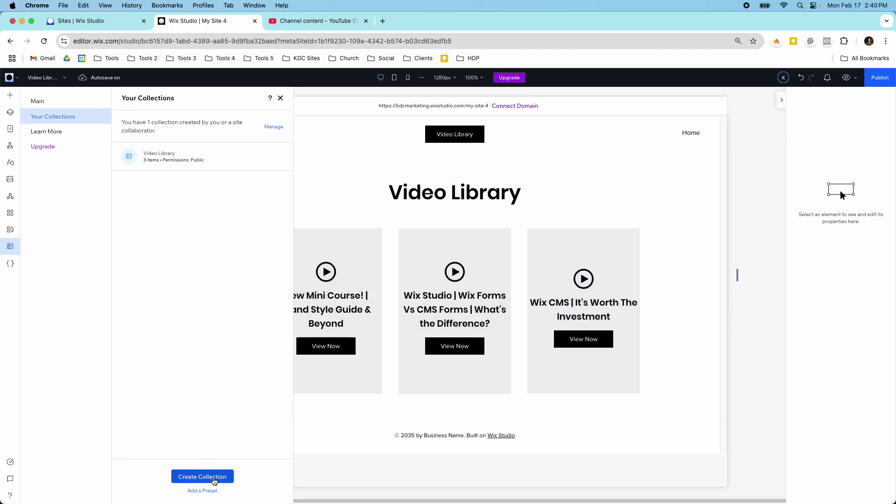
Create a new collection from scratch named 'Video Library 2'
{"action": "left_click", "coordinate": [214, 478]}
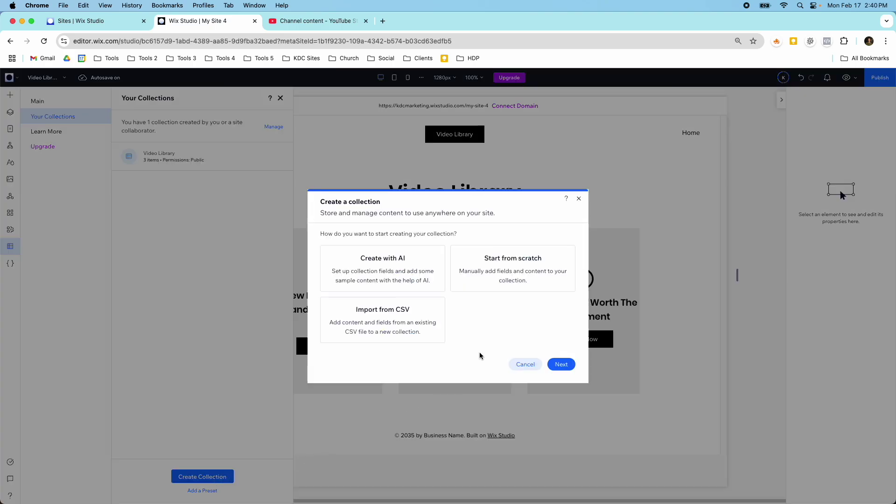
{"action": "left_click", "coordinate": [505, 280]}
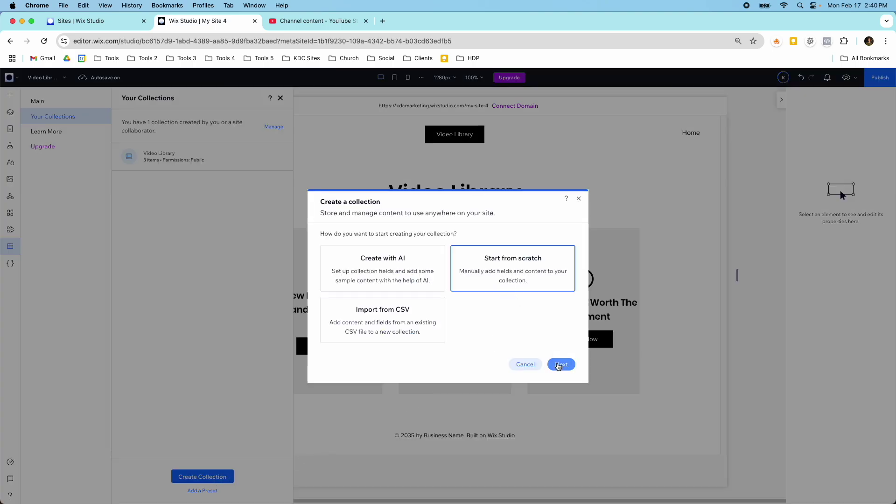
{"action": "left_click", "coordinate": [559, 366]}
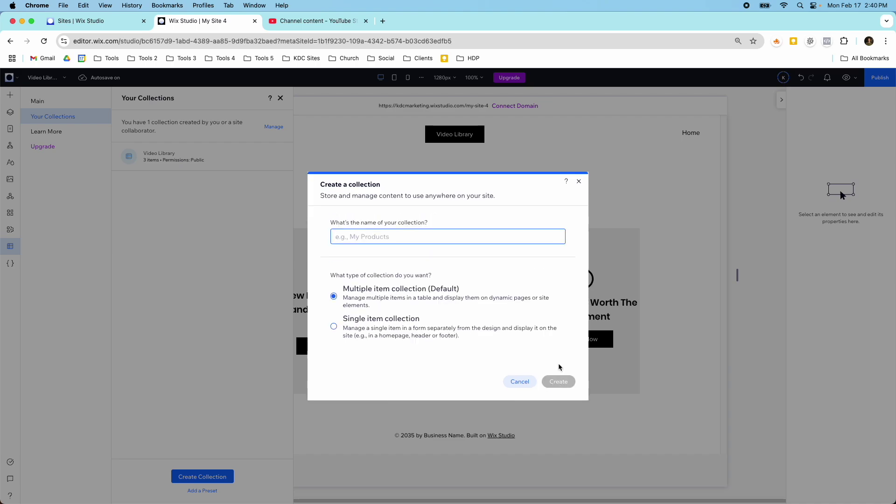
{"action": "type", "text": "Video Librab"}
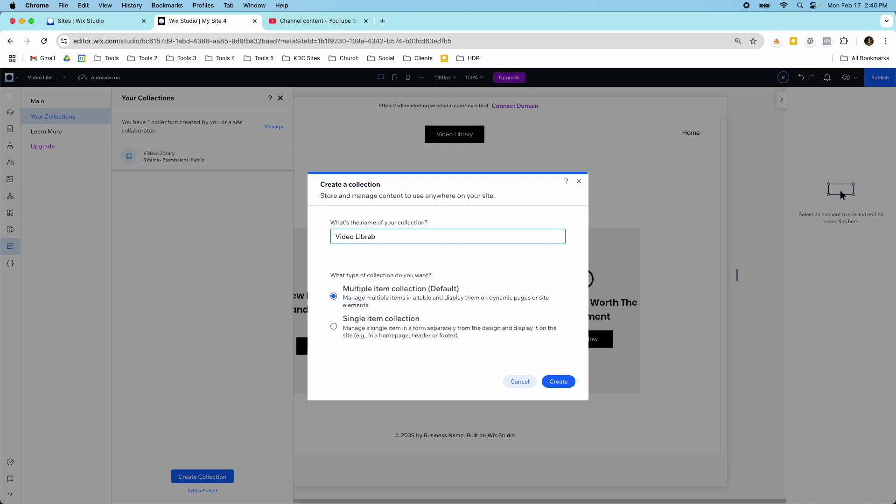
{"action": "key", "text": "BackSpace"}
{"action": "type", "text": "ry "}
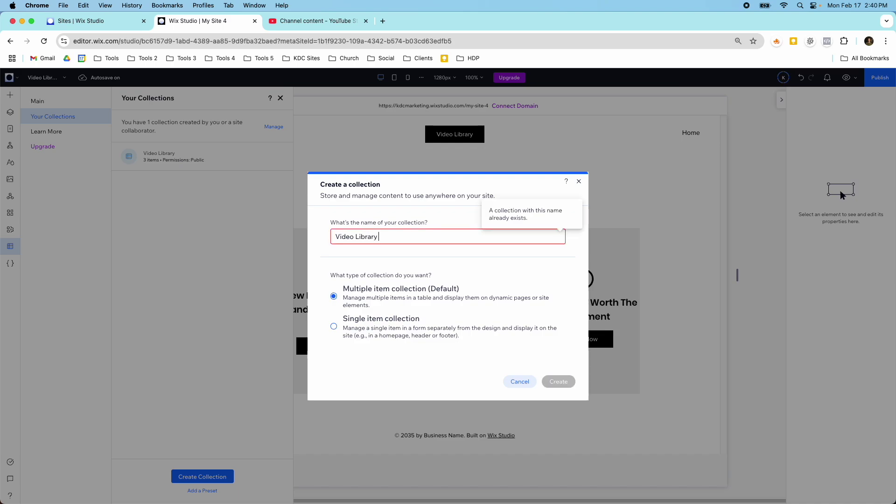
{"action": "type", "text": "2"}
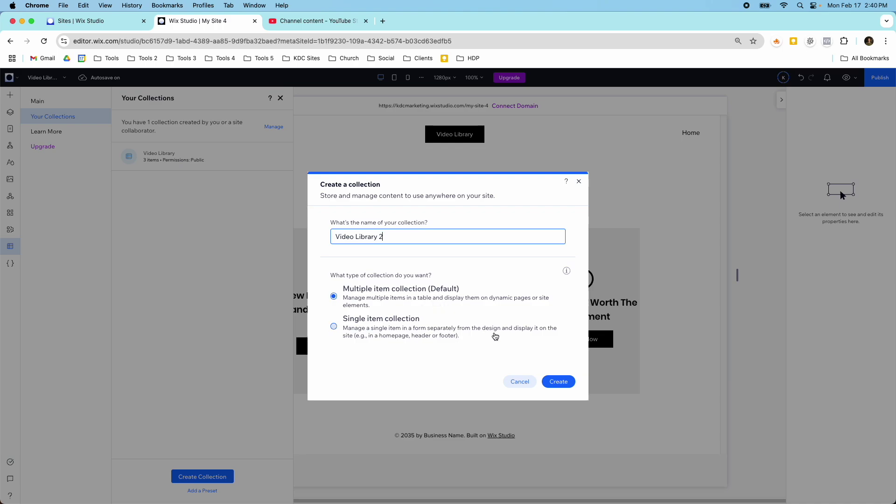
{"action": "left_click", "coordinate": [552, 380]}
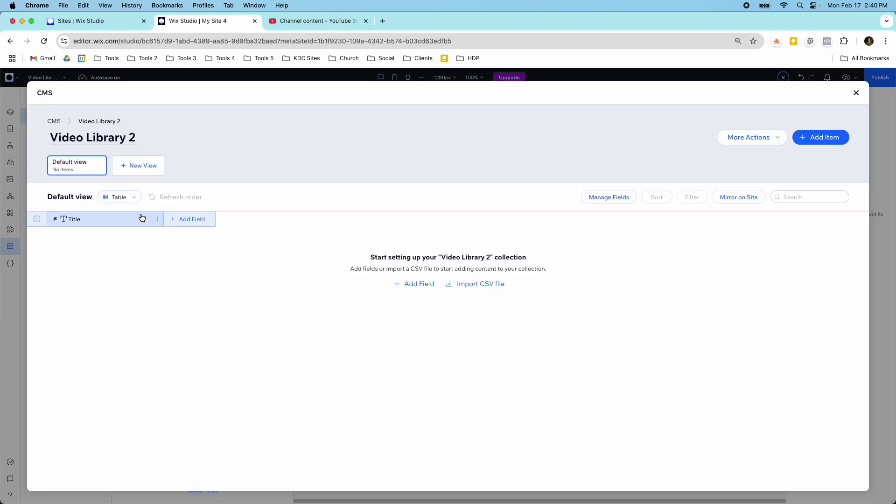
Rename the Title field to 'Video Title'
{"action": "left_click", "coordinate": [156, 219]}
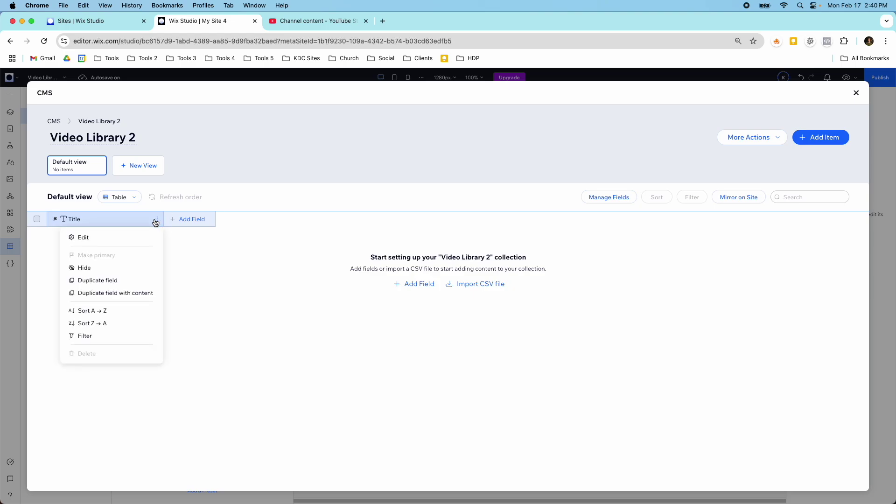
{"action": "left_click", "coordinate": [126, 236]}
{"action": "double_click", "coordinate": [354, 305]}
{"action": "type", "text": "Video Title"}
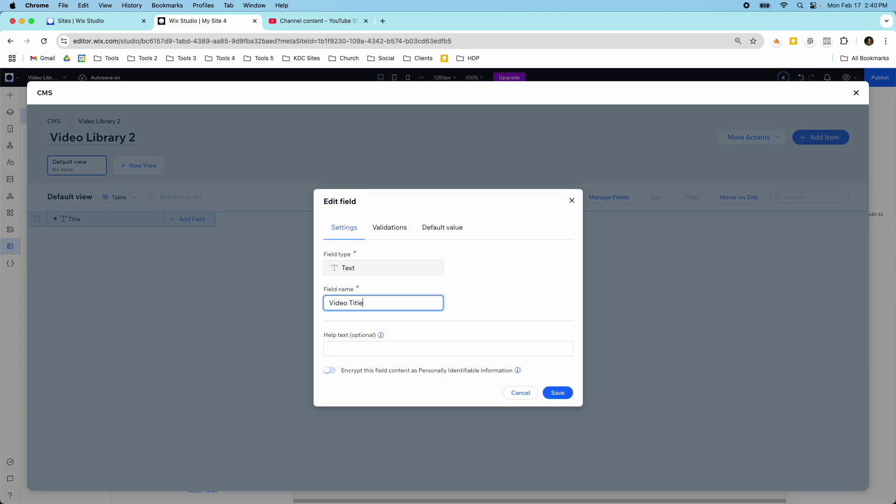
{"action": "left_click", "coordinate": [558, 392]}
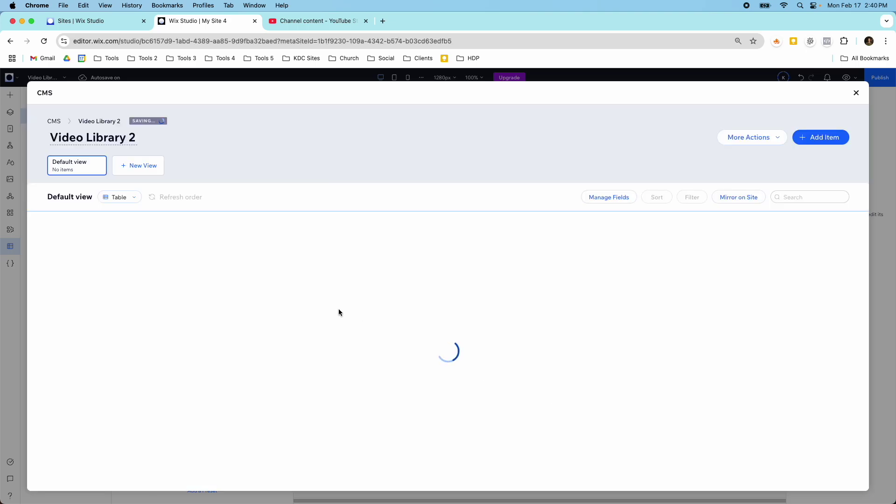
Add a new Rich Content field to the collection
{"action": "left_click", "coordinate": [198, 224]}
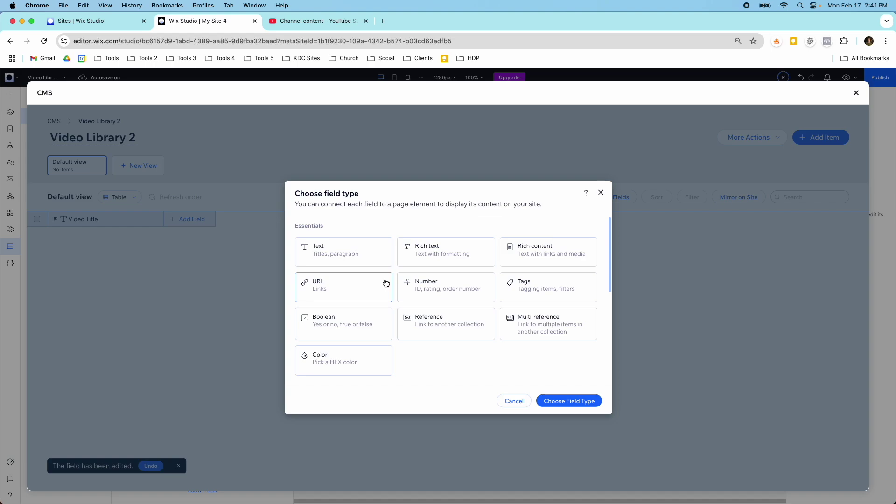
{"action": "scroll", "coordinate": [386, 284], "scroll_direction": "down", "scroll_amount": 10}
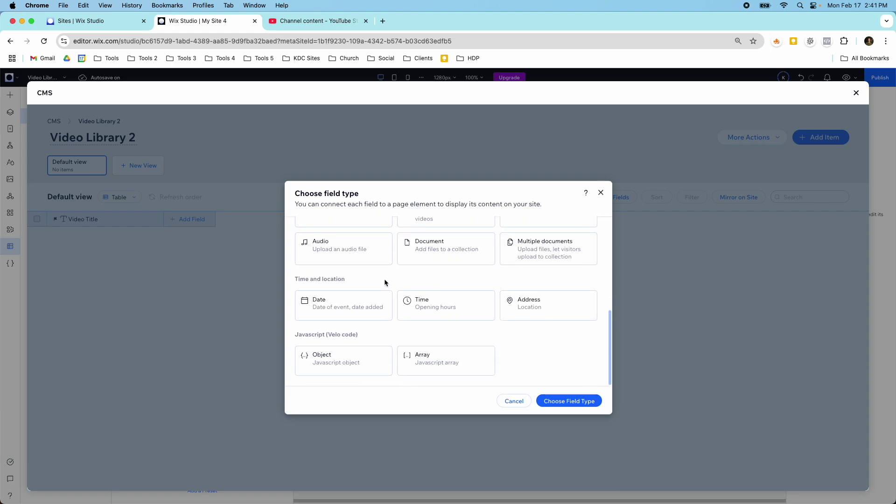
{"action": "scroll", "coordinate": [384, 282], "scroll_direction": "up", "scroll_amount": 10}
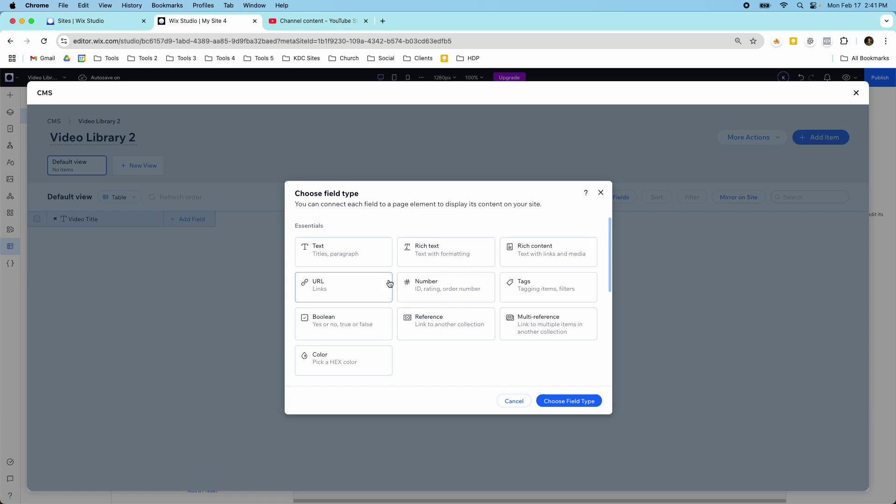
{"action": "scroll", "coordinate": [477, 349], "scroll_direction": "down", "scroll_amount": 1}
{"action": "scroll", "coordinate": [477, 349], "scroll_direction": "down", "scroll_amount": 3}
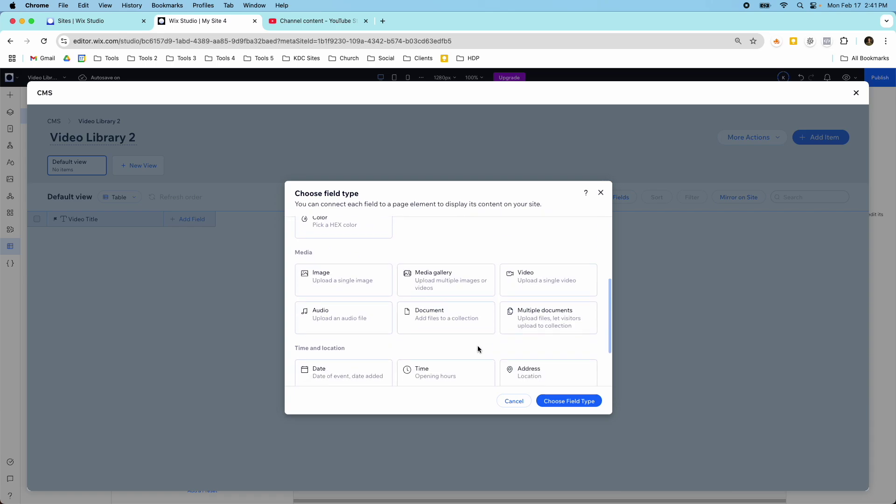
{"action": "scroll", "coordinate": [388, 322], "scroll_direction": "down", "scroll_amount": 2}
{"action": "scroll", "coordinate": [391, 324], "scroll_direction": "up", "scroll_amount": 5}
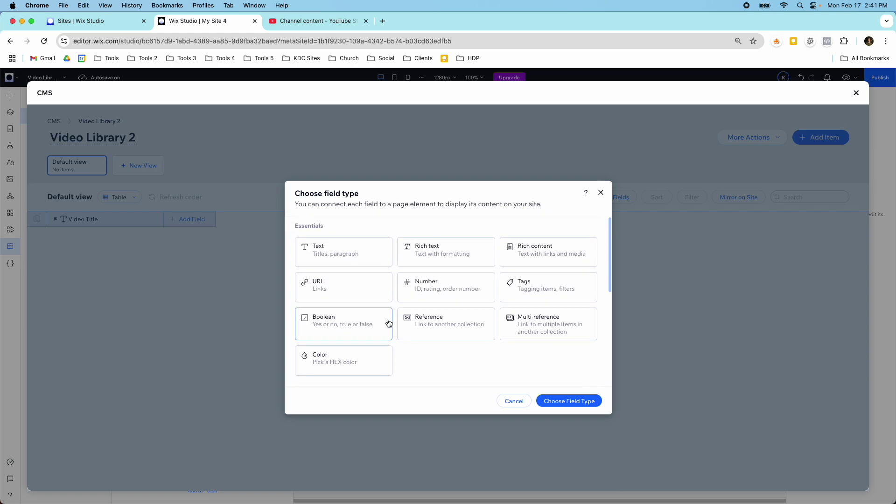
{"action": "left_click", "coordinate": [550, 261]}
{"action": "left_click", "coordinate": [581, 403]}
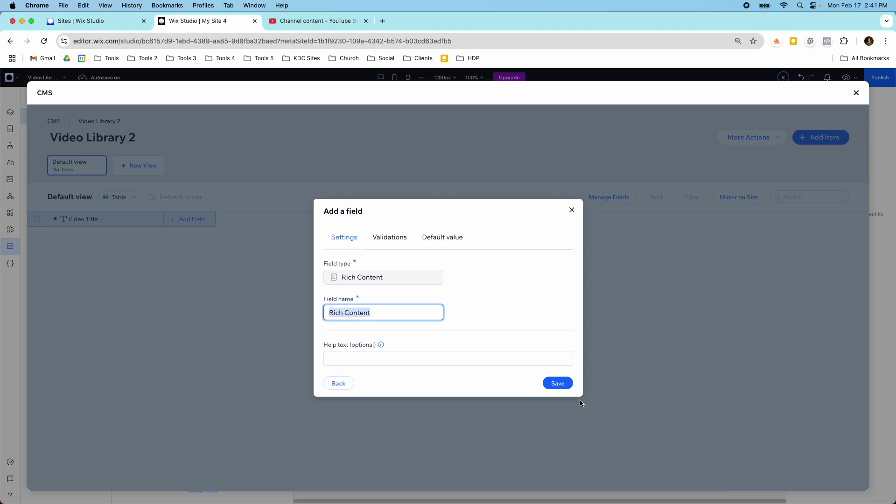
{"action": "left_click", "coordinate": [559, 383]}
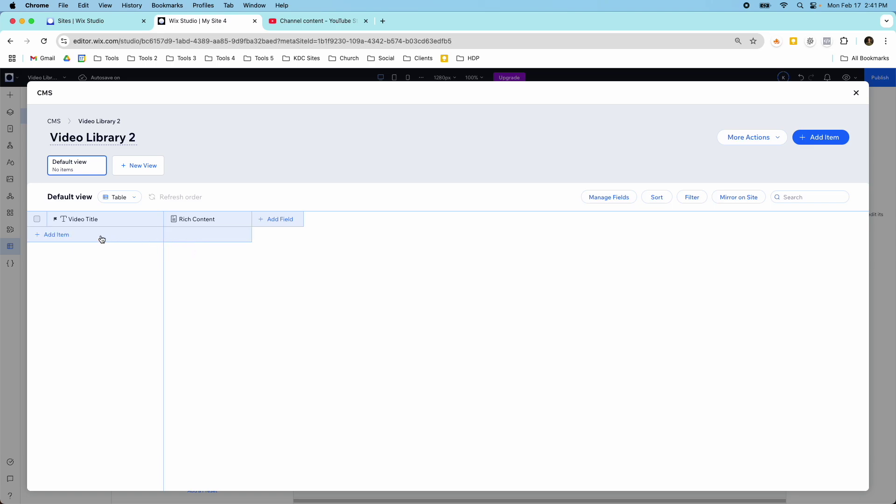
Add a blank first item, select its Rich Content cell, and switch to YouTube Studio
{"action": "left_click", "coordinate": [55, 235]}
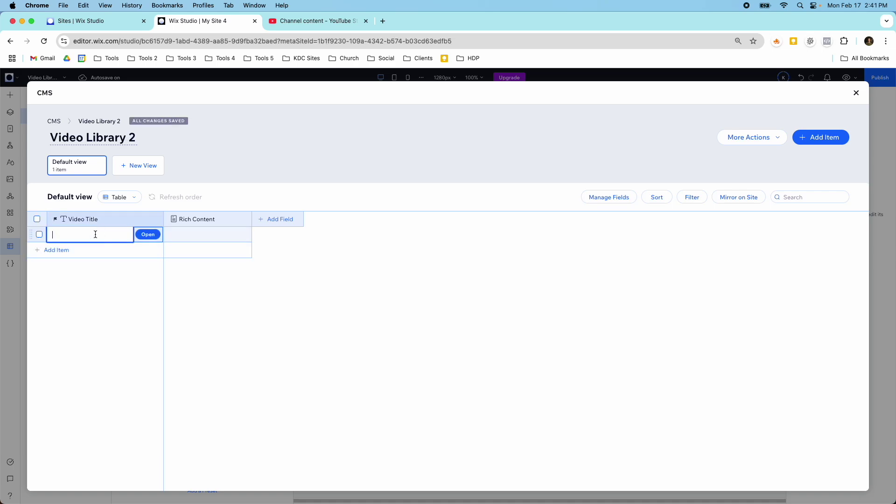
{"action": "left_click", "coordinate": [211, 244]}
{"action": "left_click", "coordinate": [316, 23]}
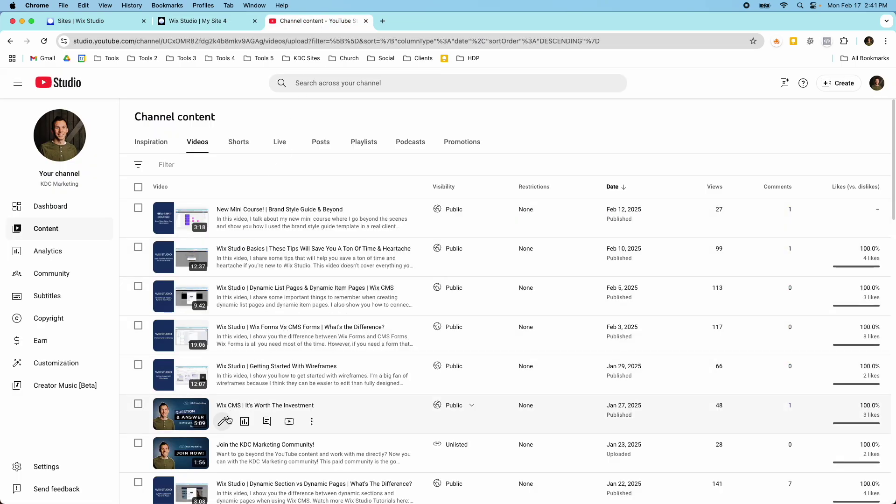
Paste the title 'Wix CMS | It's Worth The Investment' into the first item's Video Title cell
{"action": "left_click", "coordinate": [223, 422]}
{"action": "triple_click", "coordinate": [203, 151]}
{"action": "key", "text": "super+c"}
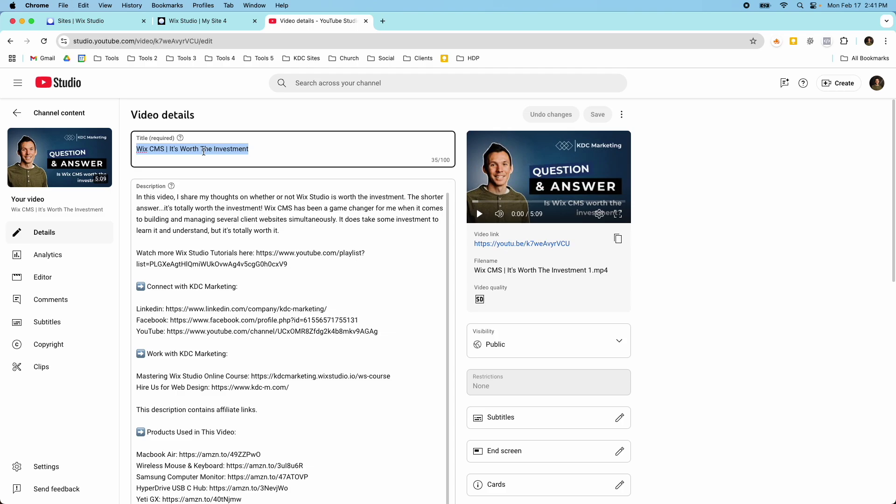
{"action": "left_click", "coordinate": [195, 22]}
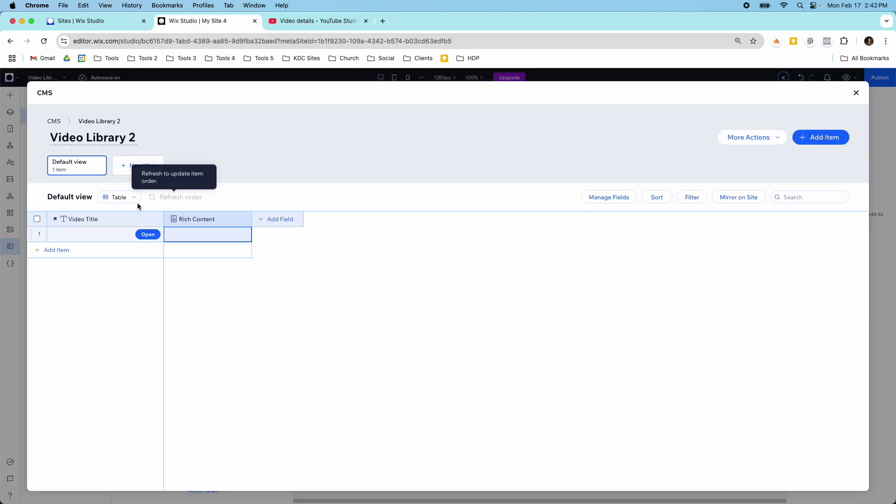
{"action": "left_click", "coordinate": [81, 234]}
{"action": "key", "text": "super+v"}
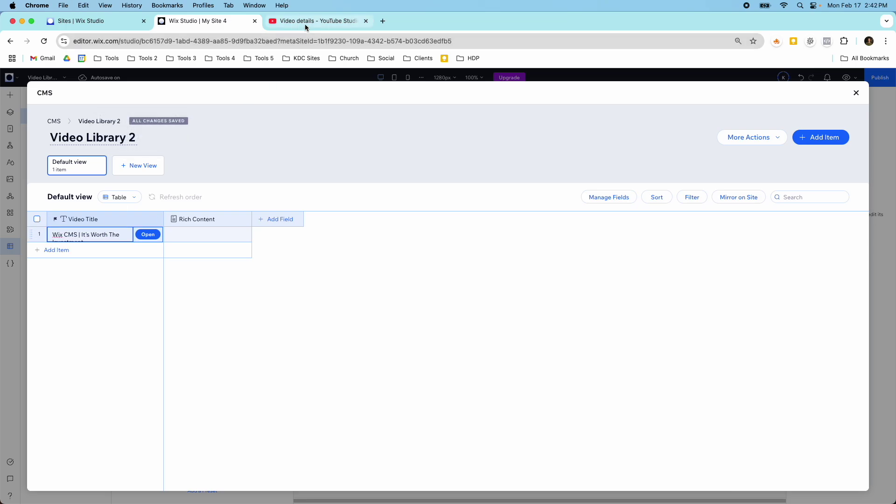
Copy the Wix CMS video's shareable link from YouTube Studio's video list
{"action": "left_click", "coordinate": [304, 25]}
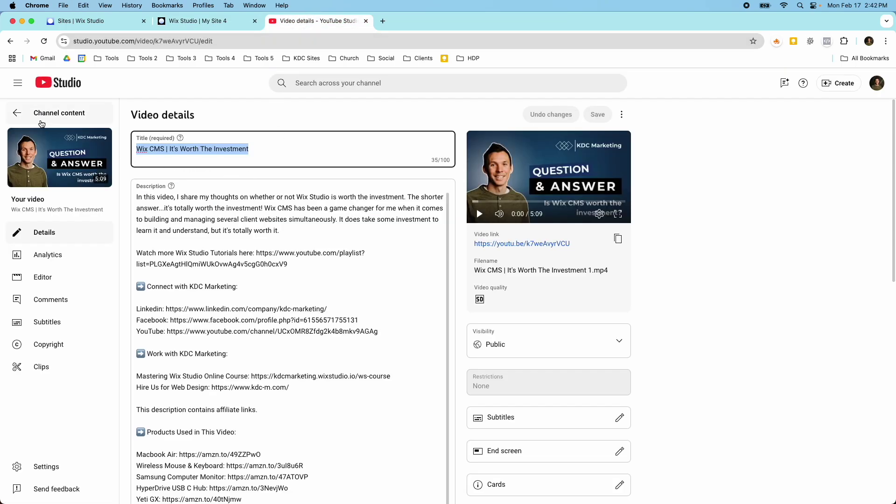
{"action": "left_click", "coordinate": [41, 122]}
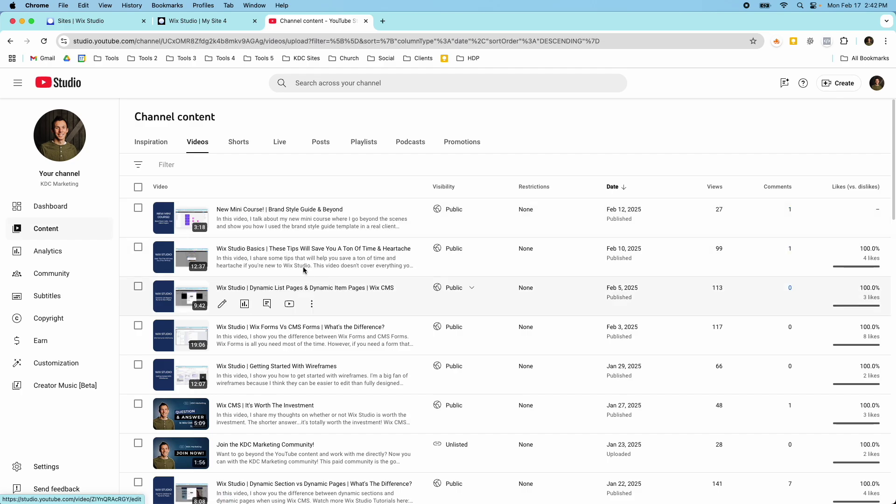
{"action": "left_click", "coordinate": [312, 422]}
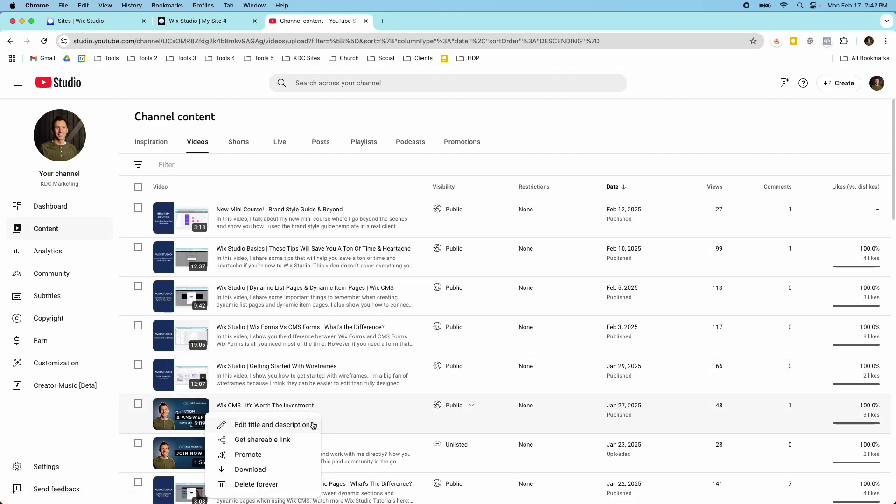
{"action": "left_click", "coordinate": [290, 441]}
{"action": "left_click", "coordinate": [183, 23]}
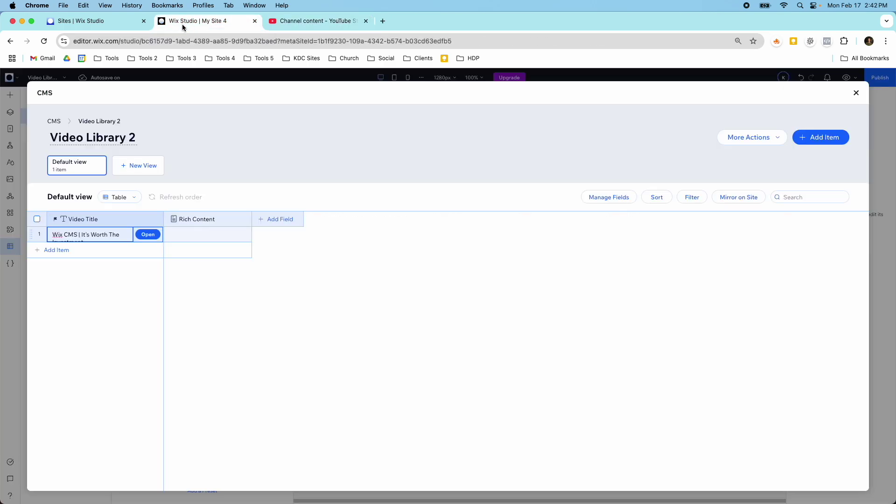
Embed the copied YouTube video link in the first item's rich content
{"action": "left_click", "coordinate": [217, 230]}
{"action": "left_click", "coordinate": [217, 229]}
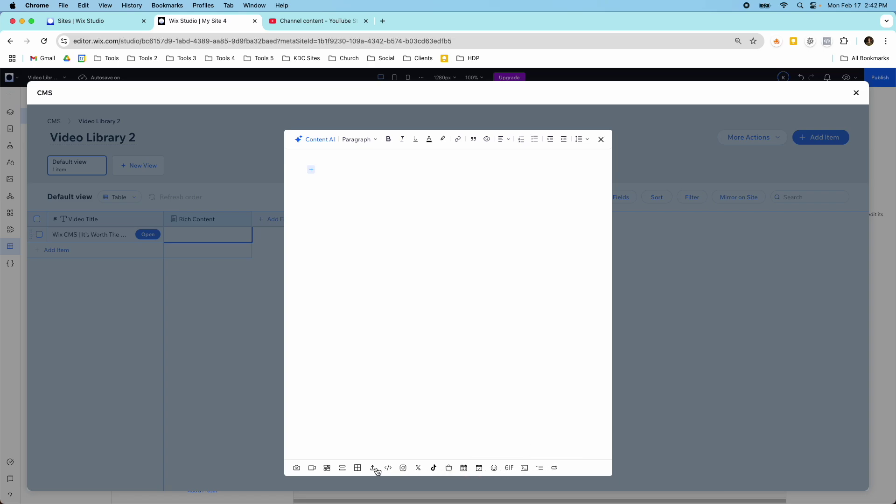
{"action": "left_click", "coordinate": [312, 469]}
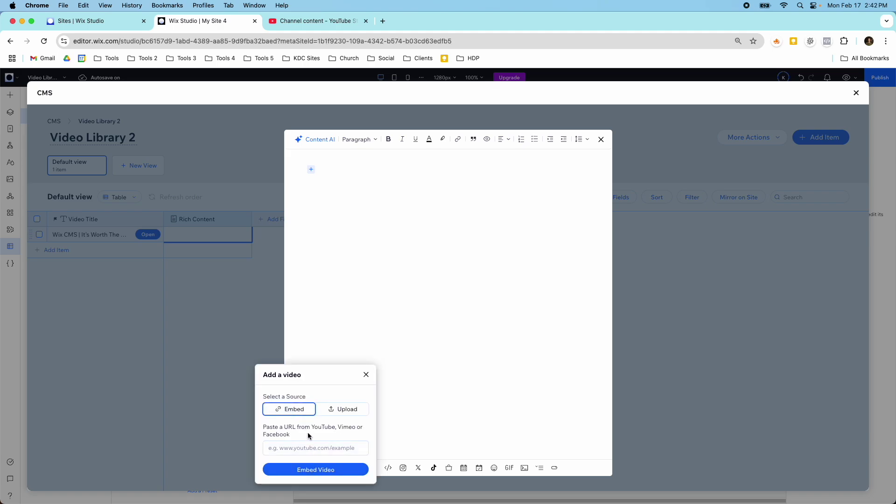
{"action": "left_click", "coordinate": [313, 449]}
{"action": "key", "text": "super+v"}
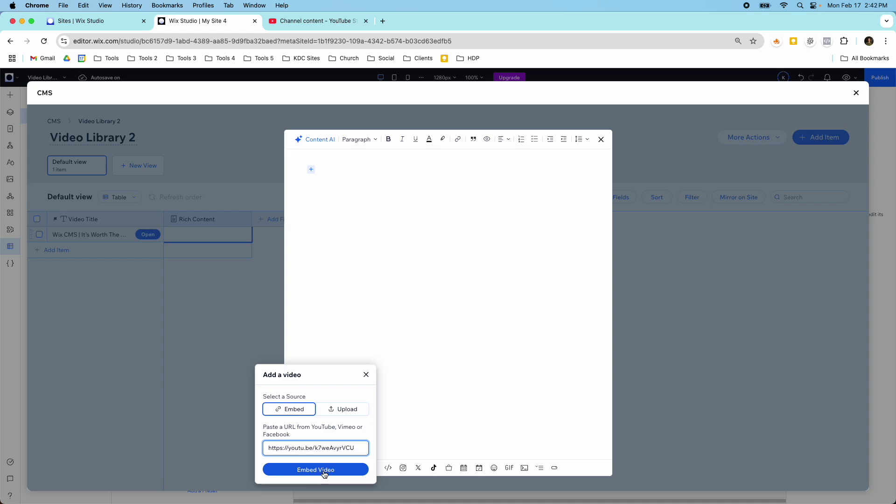
{"action": "left_click", "coordinate": [325, 469]}
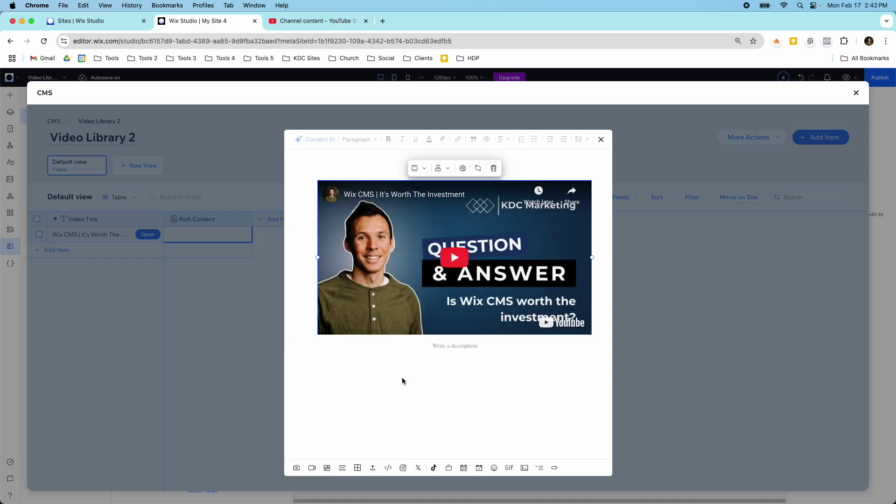
Type the placeholder line 'The description goes here' below the embedded video
{"action": "left_click", "coordinate": [409, 349]}
{"action": "left_click", "coordinate": [402, 371]}
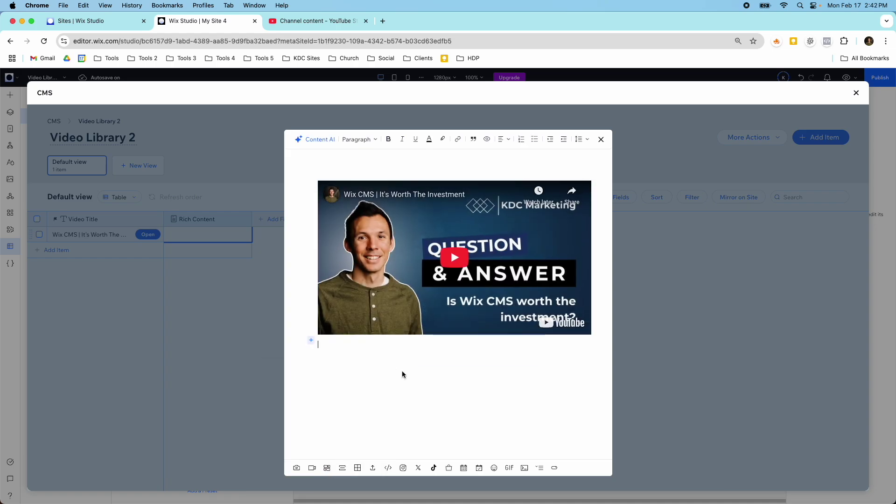
{"action": "key", "text": "Return"}
{"action": "type", "text": "The description goes here"}
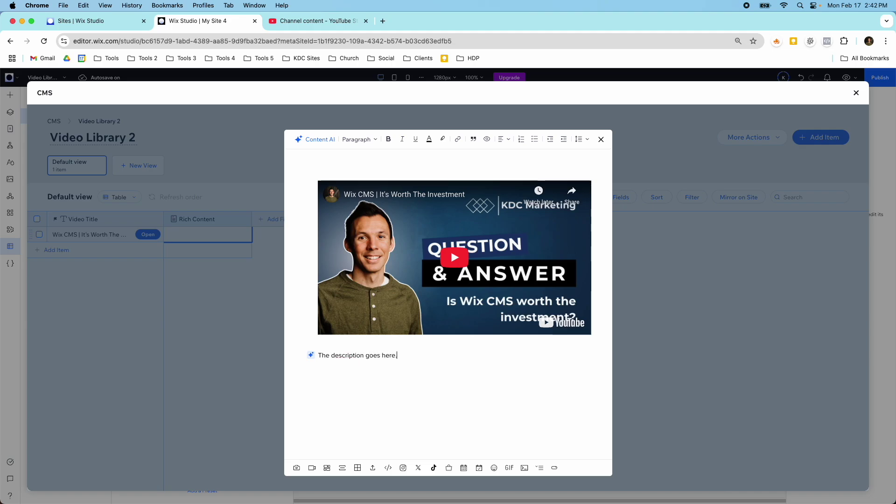
Select the Wix CMS video's description text in YouTube Studio
{"action": "left_click", "coordinate": [283, 21]}
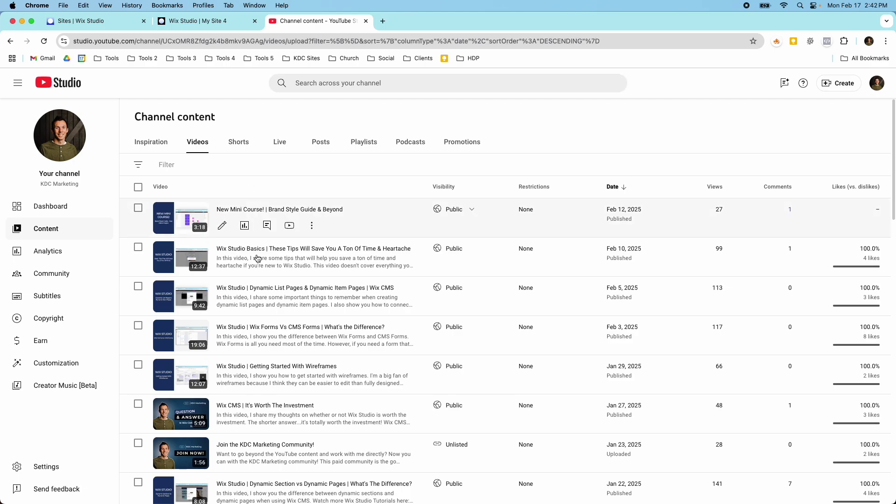
{"action": "left_click", "coordinate": [224, 420]}
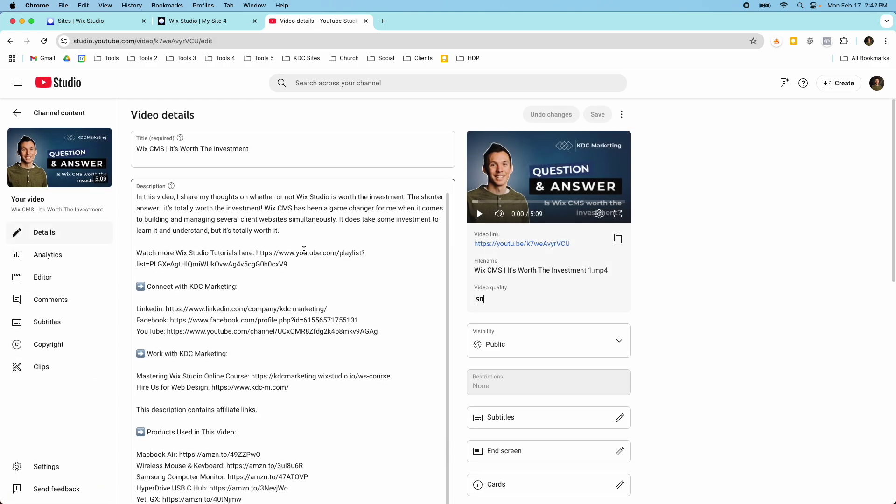
{"action": "left_click_drag", "start_coordinate": [137, 196], "coordinate": [400, 362]}
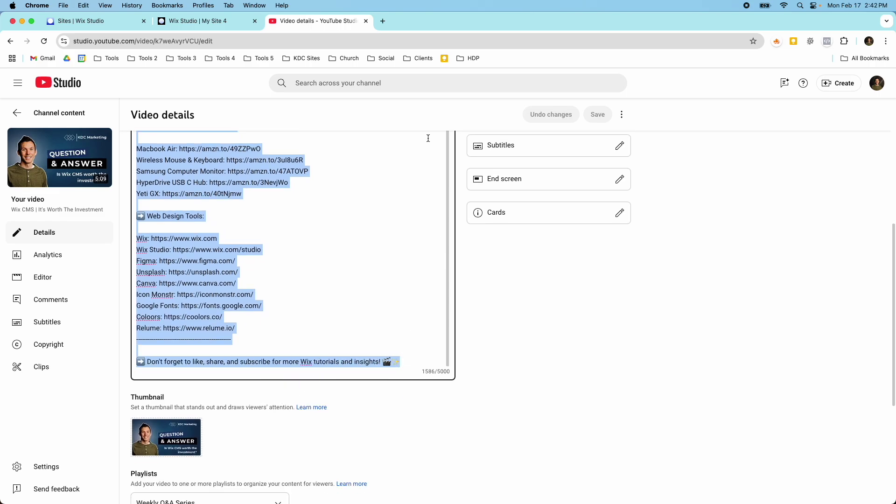
Delete the placeholder description line under the embedded video in Wix
{"action": "left_click", "coordinate": [206, 21]}
{"action": "left_click", "coordinate": [392, 353]}
{"action": "left_click_drag", "start_coordinate": [391, 353], "coordinate": [314, 354]}
{"action": "key", "text": "BackSpace"}
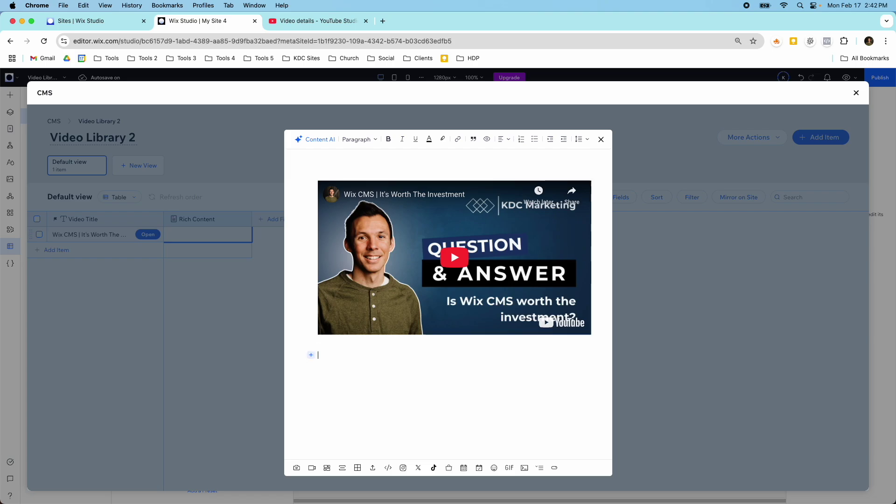
Paste the YouTube description below the embed, close the editor, and add a second item
{"action": "key", "text": "super+v"}
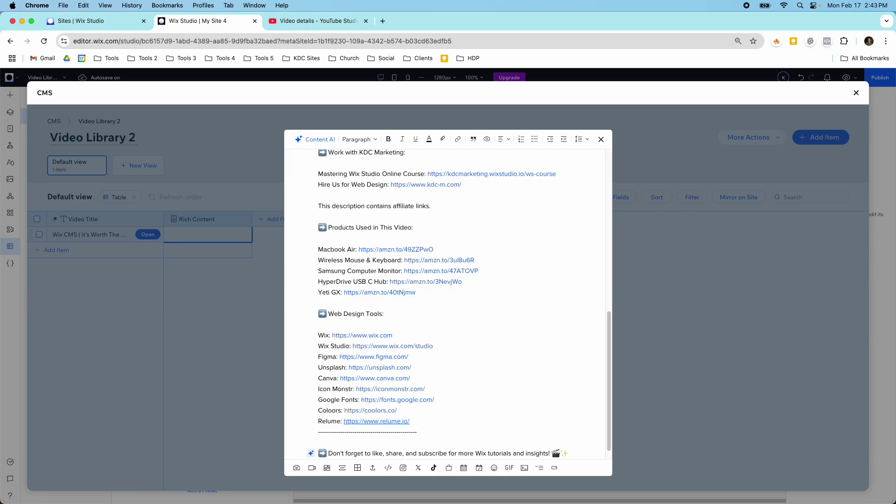
{"action": "scroll", "coordinate": [347, 312], "scroll_direction": "down", "scroll_amount": 1}
{"action": "scroll", "coordinate": [355, 297], "scroll_direction": "up", "scroll_amount": 15}
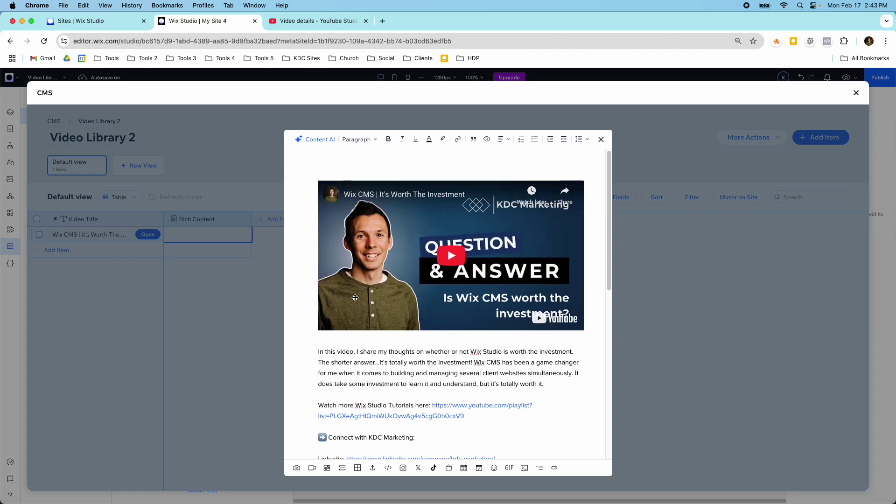
{"action": "scroll", "coordinate": [355, 301], "scroll_direction": "down", "scroll_amount": 4}
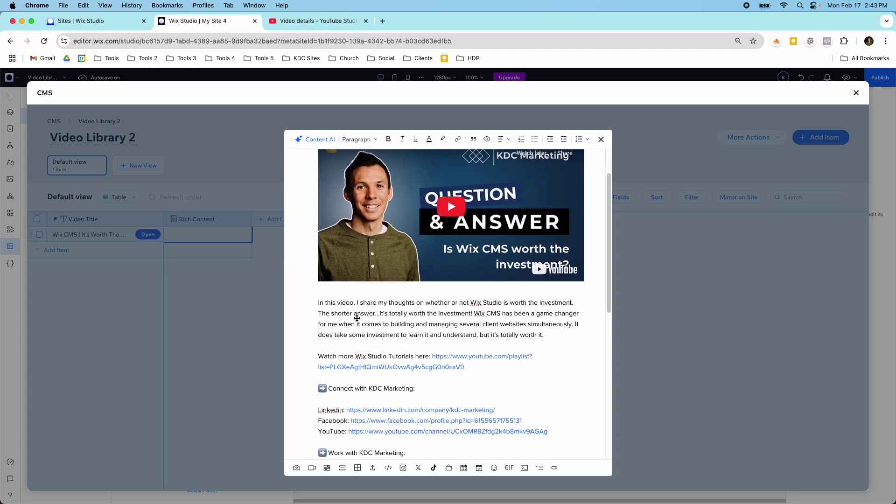
{"action": "scroll", "coordinate": [357, 318], "scroll_direction": "down", "scroll_amount": 15}
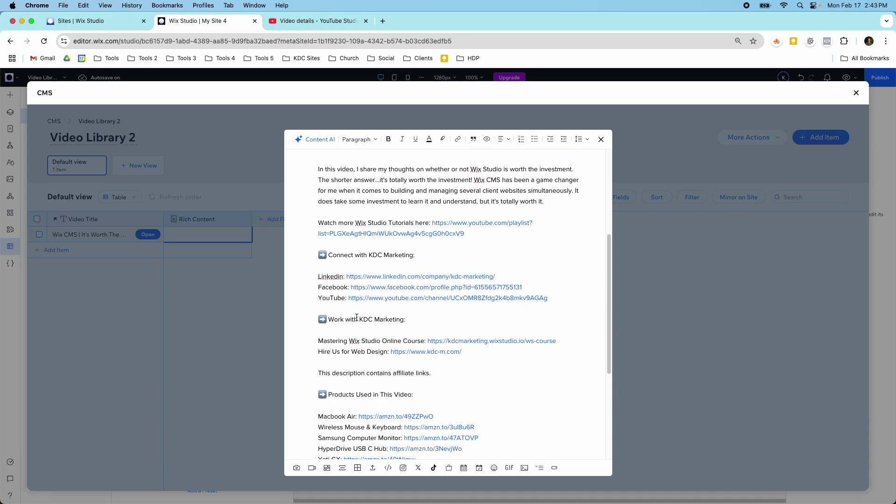
{"action": "left_click", "coordinate": [600, 140]}
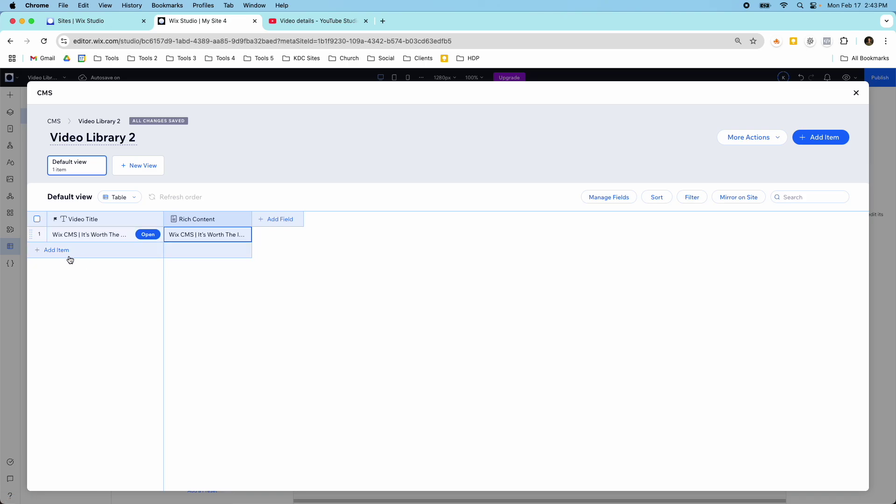
{"action": "left_click", "coordinate": [57, 251]}
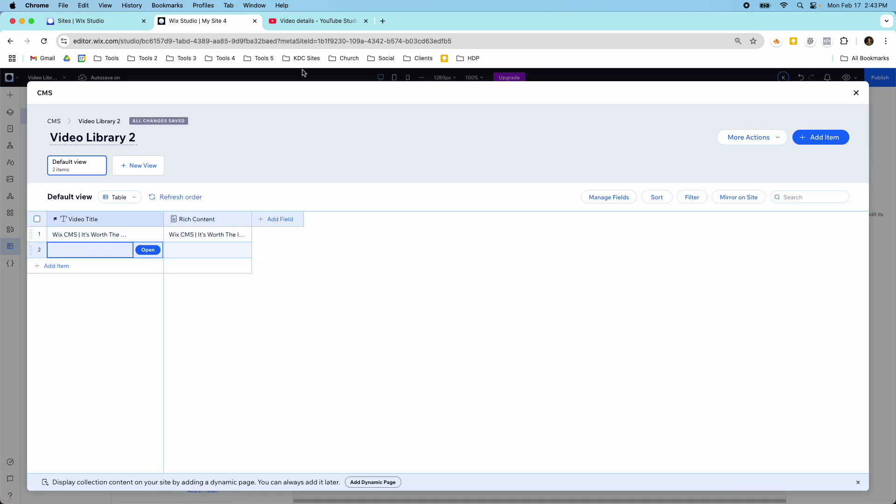
Copy the Dynamic List Pages & Dynamic Item Pages video title from YouTube Studio
{"action": "left_click", "coordinate": [307, 21]}
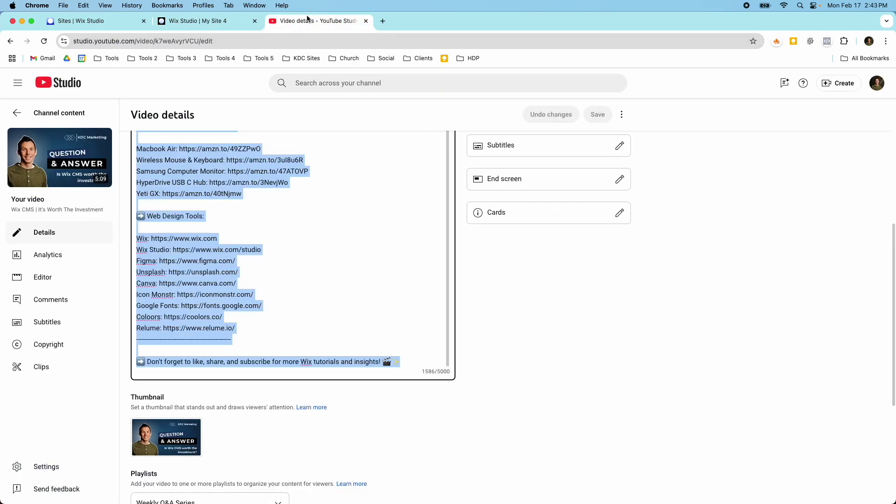
{"action": "scroll", "coordinate": [201, 180], "scroll_direction": "up", "scroll_amount": 2}
{"action": "left_click", "coordinate": [16, 112]}
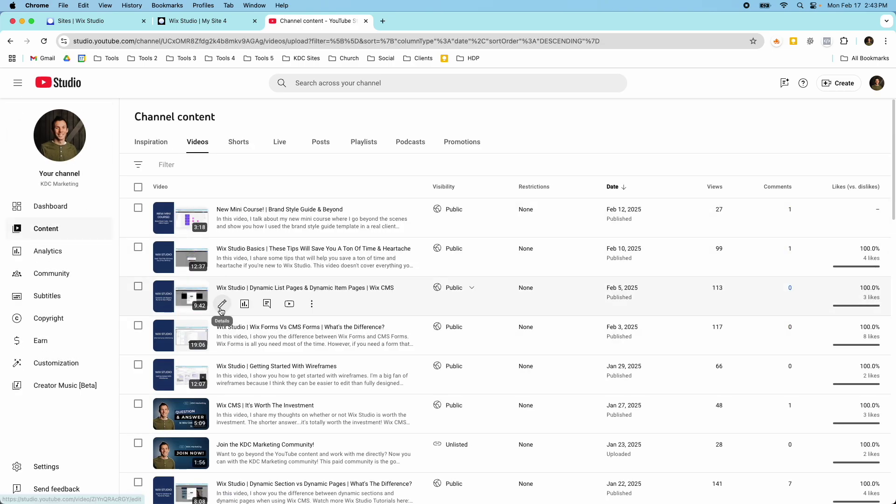
{"action": "left_click", "coordinate": [221, 307]}
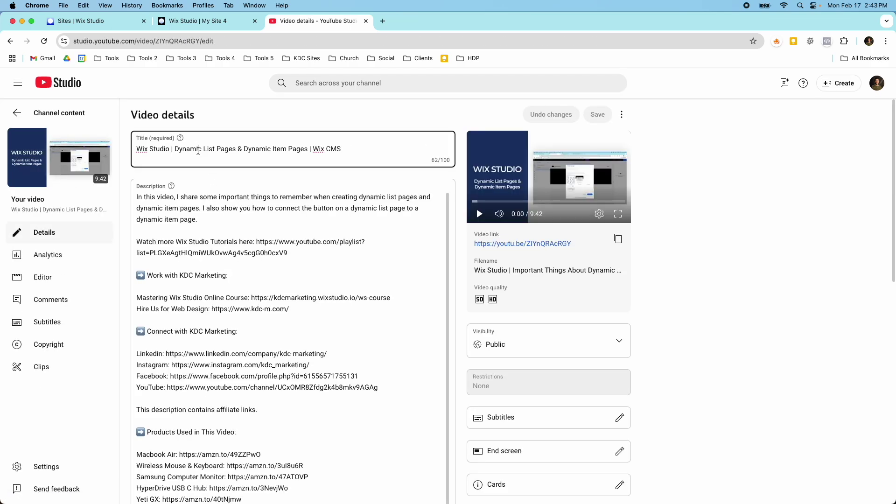
{"action": "triple_click", "coordinate": [198, 149]}
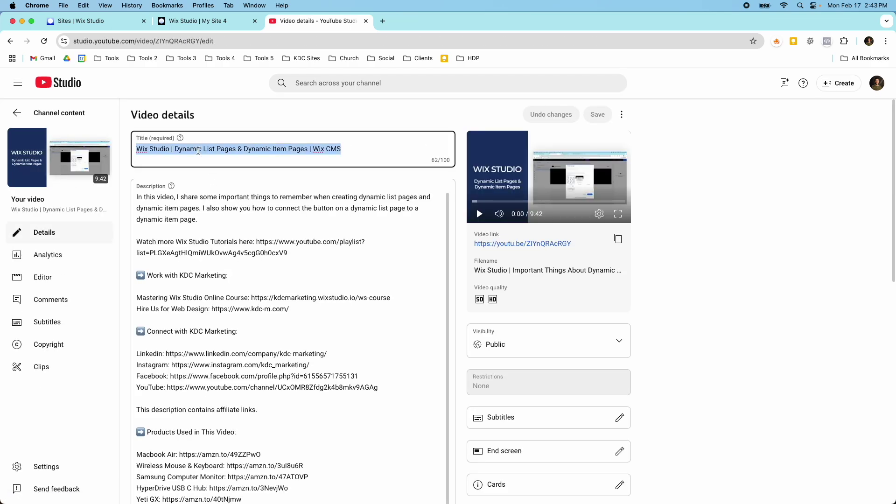
{"action": "key", "text": "super+c"}
{"action": "left_click", "coordinate": [201, 21]}
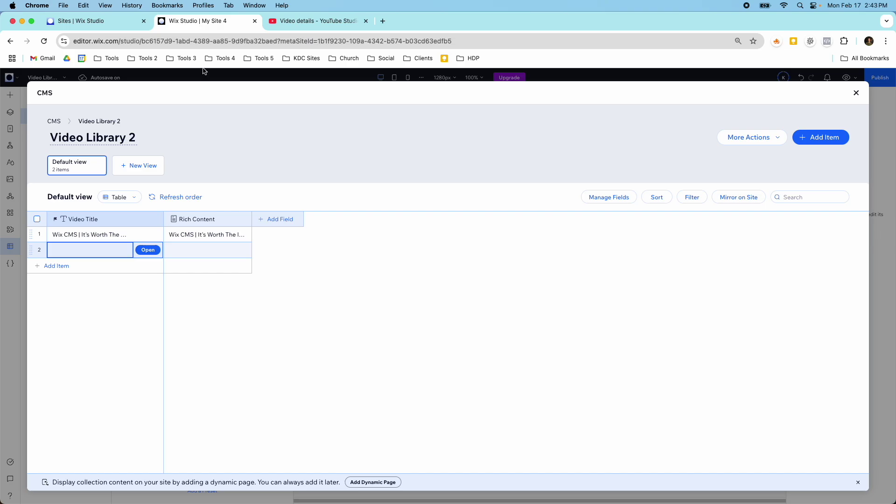
Paste the Dynamic List Pages title into item 2's Video Title and copy that video's YouTube link
{"action": "left_click", "coordinate": [94, 250]}
{"action": "key", "text": "super+v"}
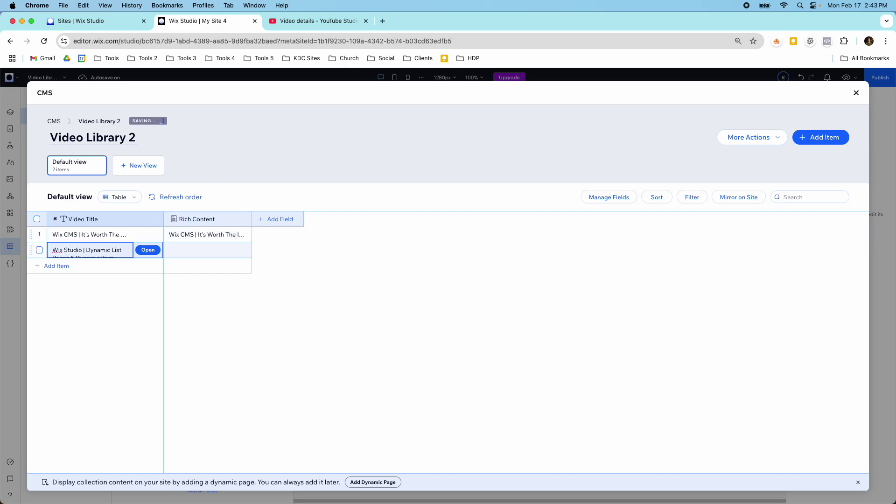
{"action": "key", "text": "ctrl+Tab"}
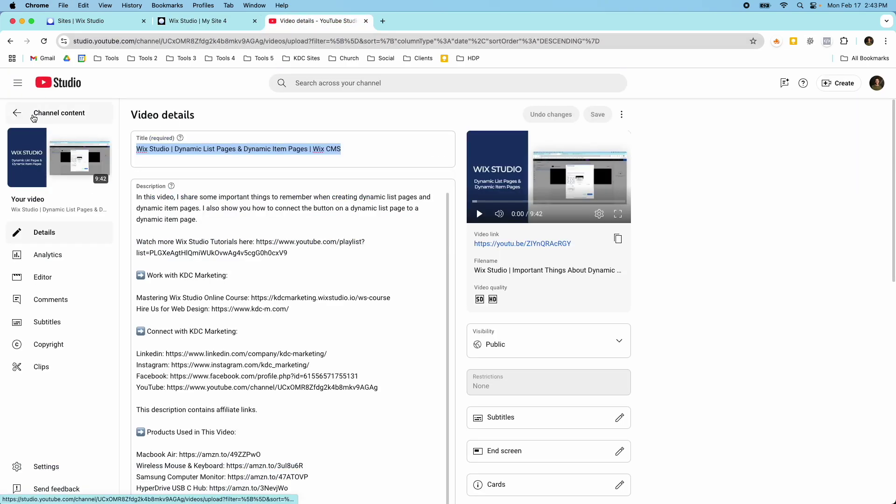
{"action": "left_click", "coordinate": [34, 117]}
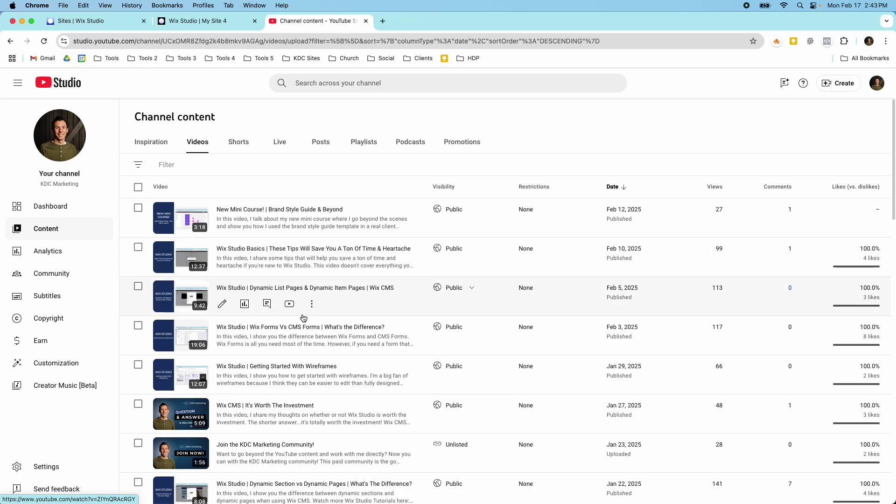
{"action": "left_click", "coordinate": [312, 304]}
{"action": "left_click", "coordinate": [287, 320]}
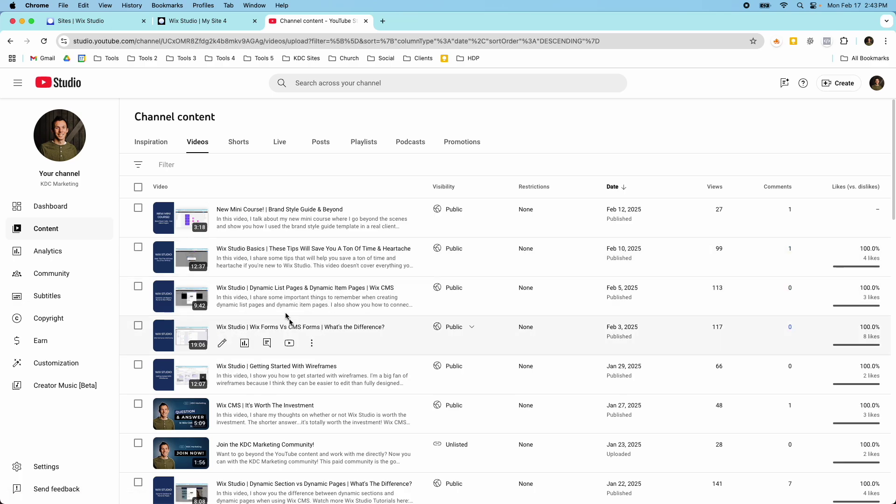
{"action": "left_click", "coordinate": [176, 24]}
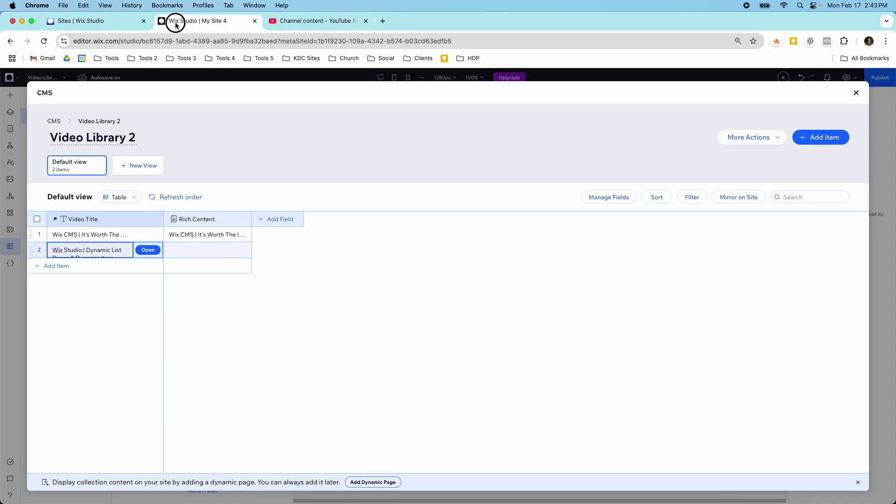
Embed the copied YouTube link as a video in the second item's Rich Content
{"action": "left_click", "coordinate": [188, 251]}
{"action": "left_click", "coordinate": [189, 251]}
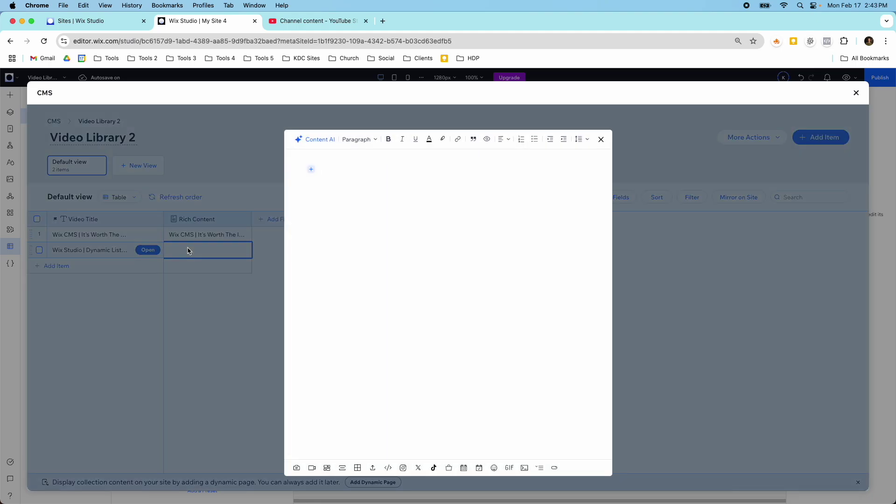
{"action": "left_click", "coordinate": [311, 171]}
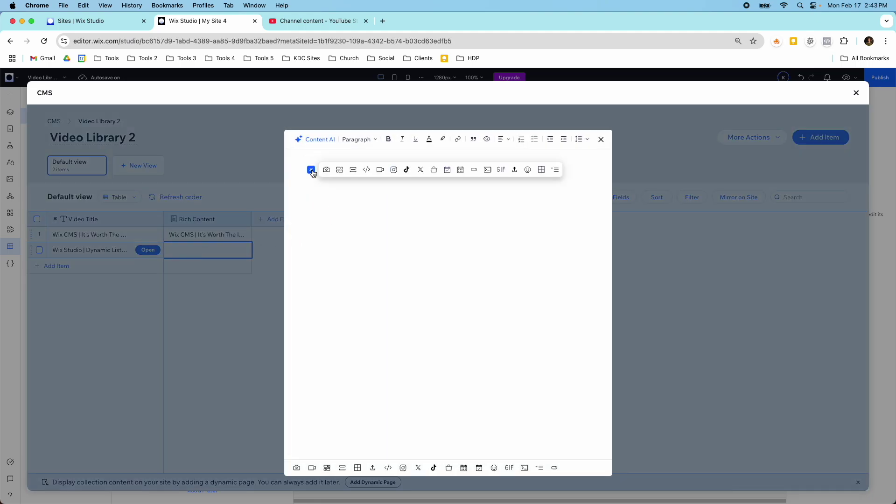
{"action": "left_click", "coordinate": [379, 171]}
{"action": "left_click", "coordinate": [370, 227]}
{"action": "key", "text": "super+v"}
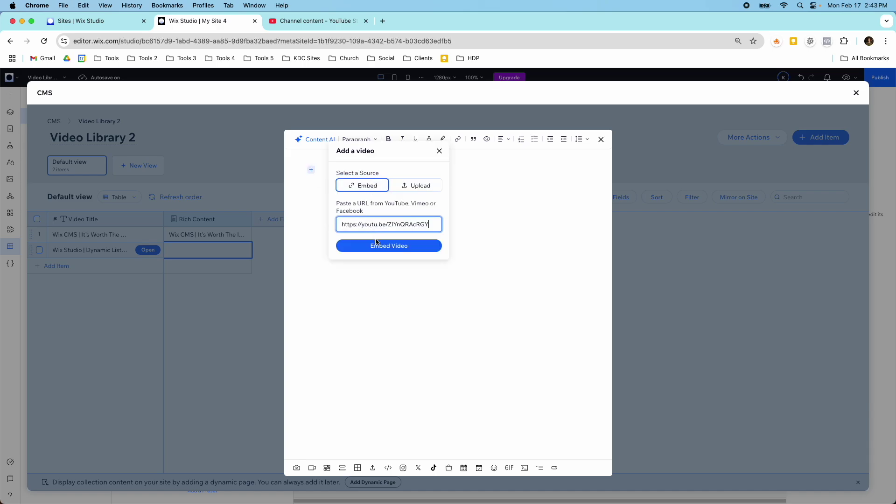
{"action": "left_click", "coordinate": [378, 245]}
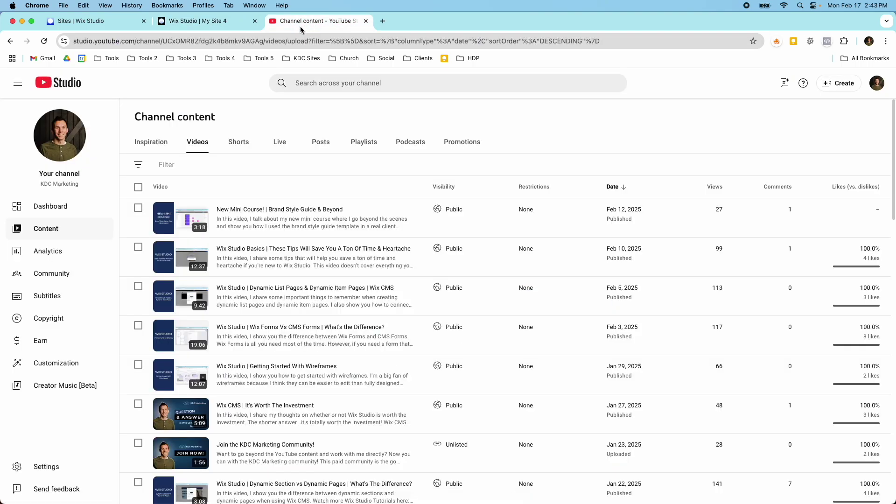
Open the Dynamic List Pages video's details in YouTube Studio and copy its entire description
{"action": "left_click", "coordinate": [318, 20]}
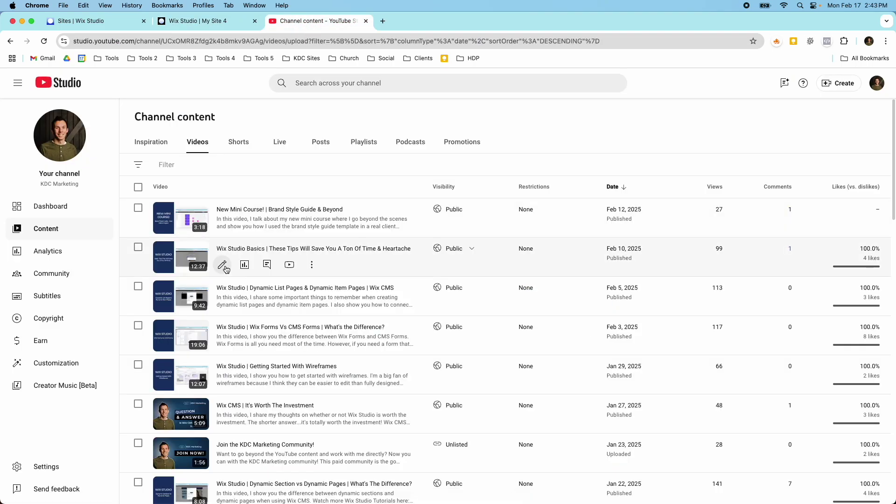
{"action": "left_click", "coordinate": [226, 306]}
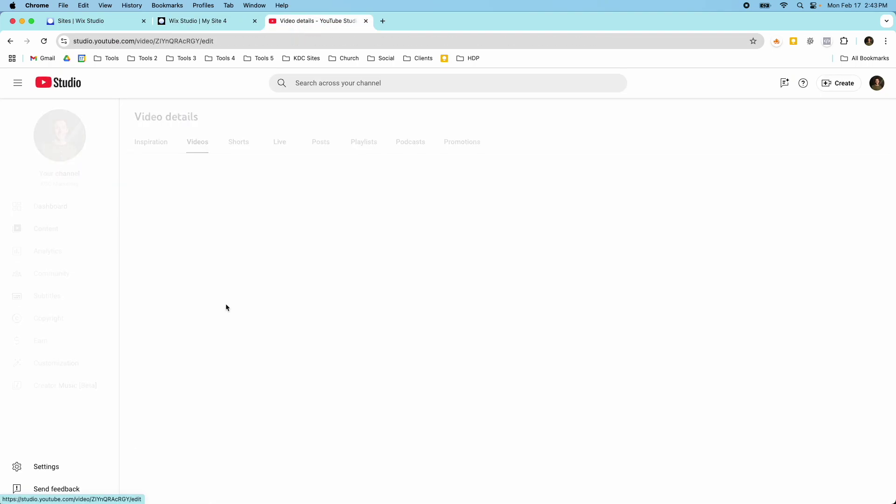
{"action": "left_click", "coordinate": [139, 197]}
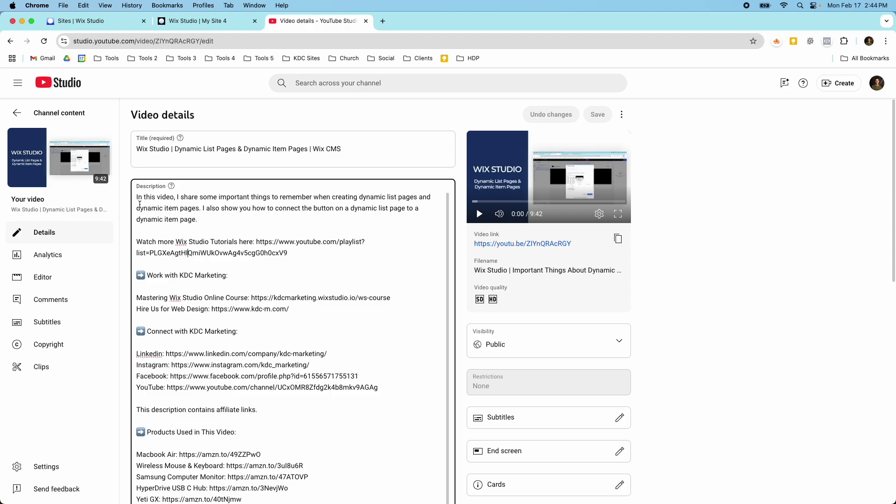
{"action": "left_click", "coordinate": [140, 204]}
{"action": "left_click_drag", "start_coordinate": [135, 196], "coordinate": [406, 452]}
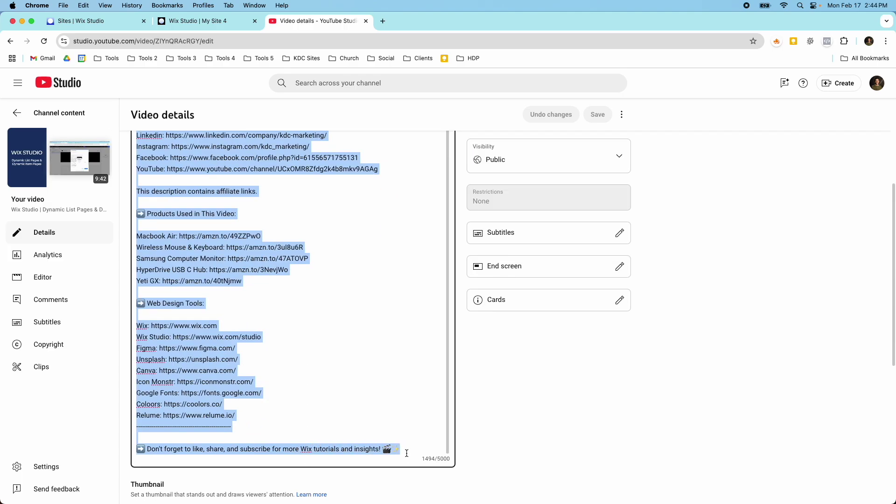
{"action": "left_click", "coordinate": [185, 21]}
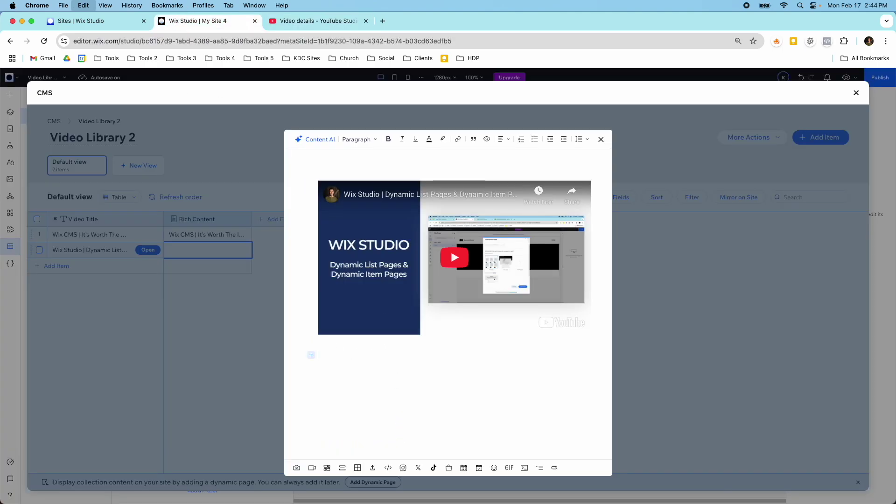
Paste the copied YouTube description under the video embed and add an empty line for an image
{"action": "key", "text": "super+v"}
{"action": "scroll", "coordinate": [400, 271], "scroll_direction": "up", "scroll_amount": 20}
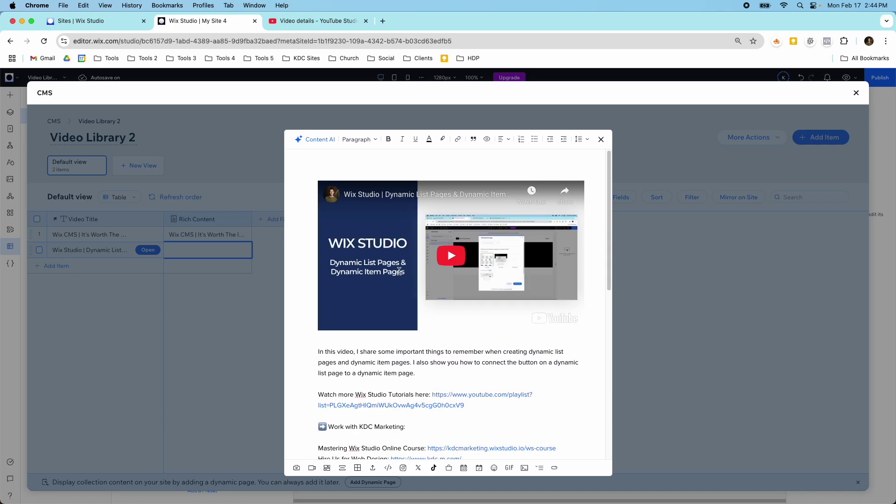
{"action": "scroll", "coordinate": [400, 271], "scroll_direction": "down", "scroll_amount": 20}
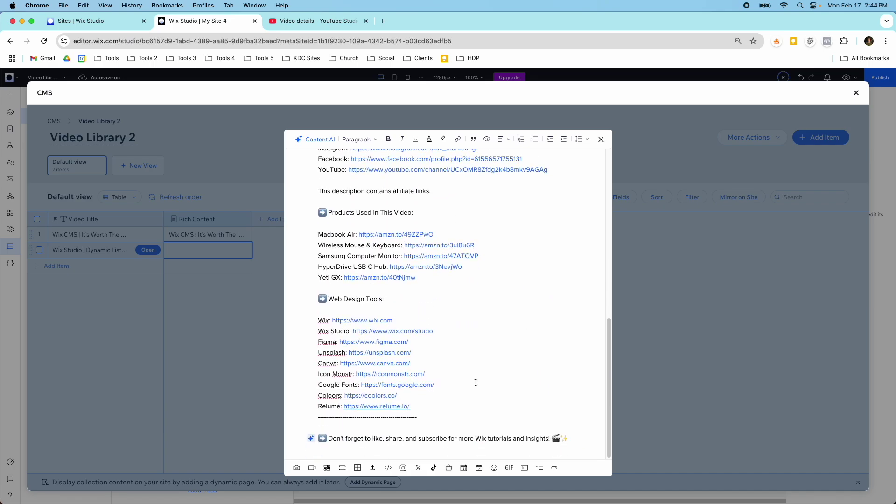
{"action": "key", "text": "Return"}
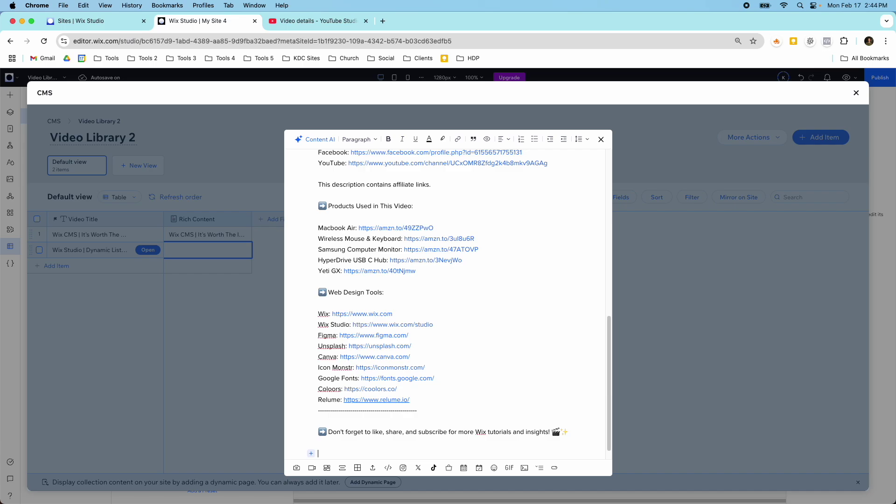
{"action": "scroll", "coordinate": [326, 444], "scroll_direction": "down", "scroll_amount": 1}
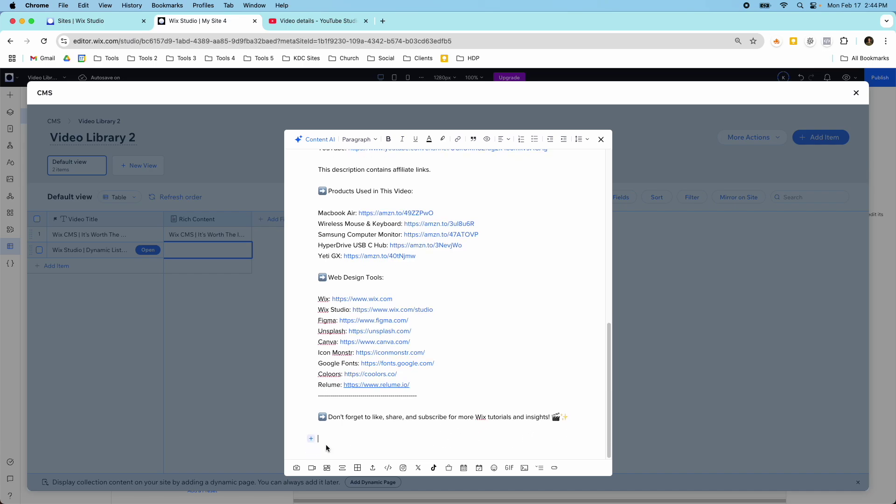
{"action": "left_click", "coordinate": [294, 468]}
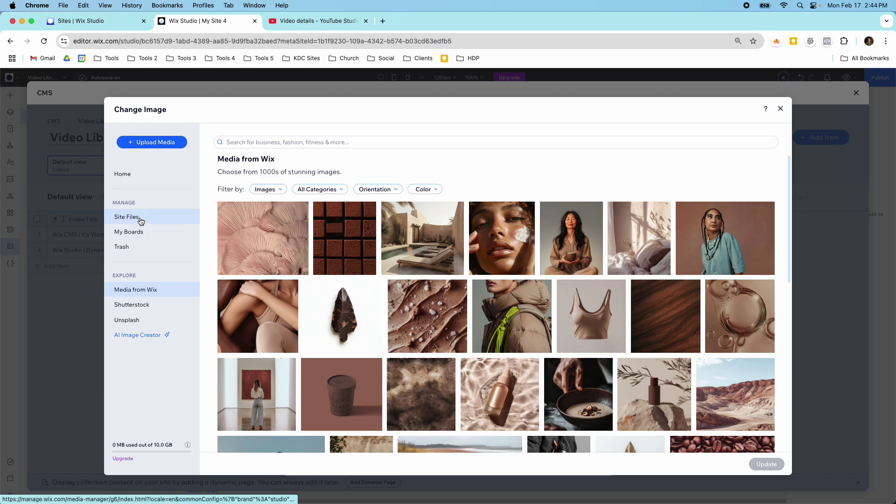
Search media for 'web design' and insert the monitor image into the rich content
{"action": "left_click", "coordinate": [137, 217]}
{"action": "left_click", "coordinate": [246, 141]}
{"action": "type", "text": "web"}
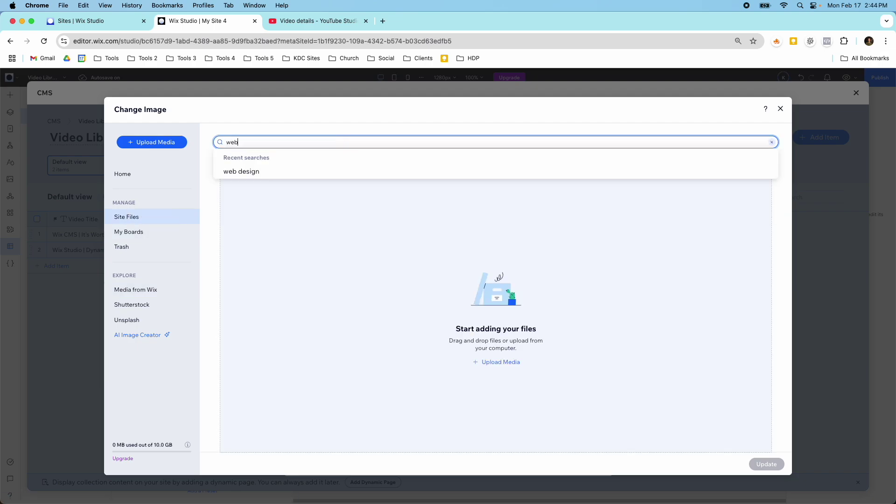
{"action": "type", "text": " design"}
{"action": "key", "text": "Return"}
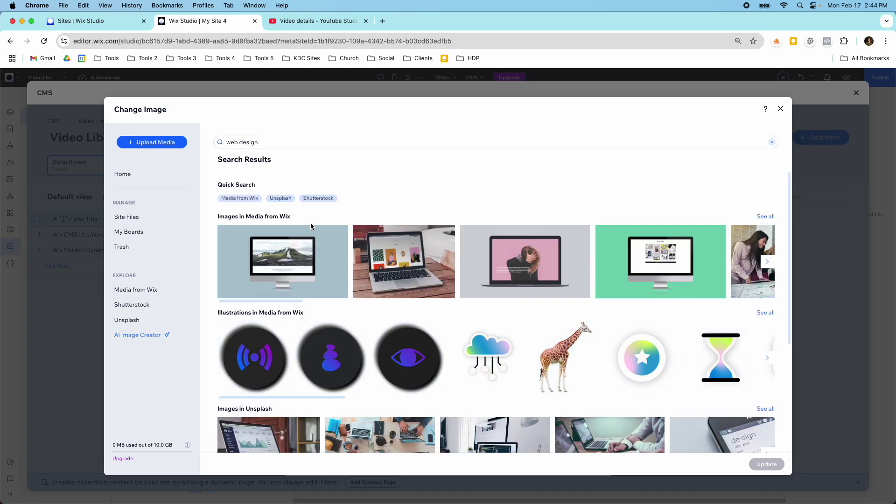
{"action": "left_click", "coordinate": [312, 258]}
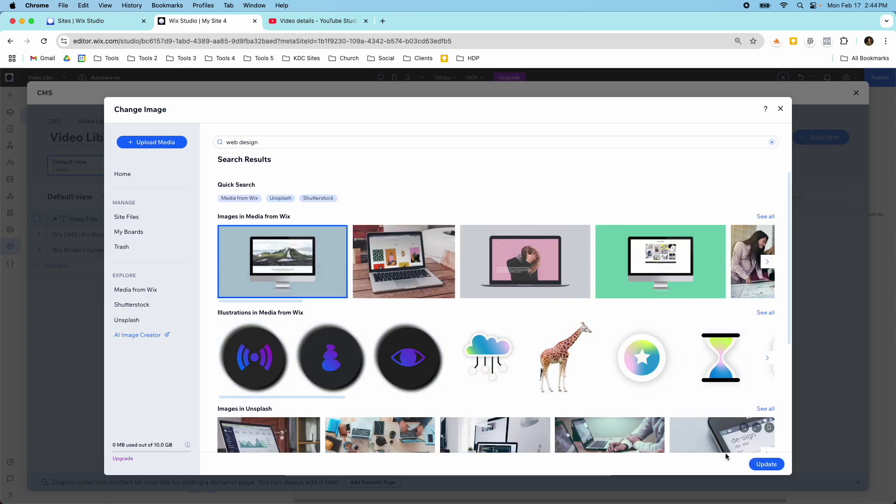
{"action": "left_click", "coordinate": [766, 464]}
{"action": "scroll", "coordinate": [602, 401], "scroll_direction": "down", "scroll_amount": 2}
{"action": "left_click", "coordinate": [589, 402]}
{"action": "left_click", "coordinate": [582, 376]}
{"action": "left_click", "coordinate": [589, 383]}
{"action": "left_click", "coordinate": [550, 439]}
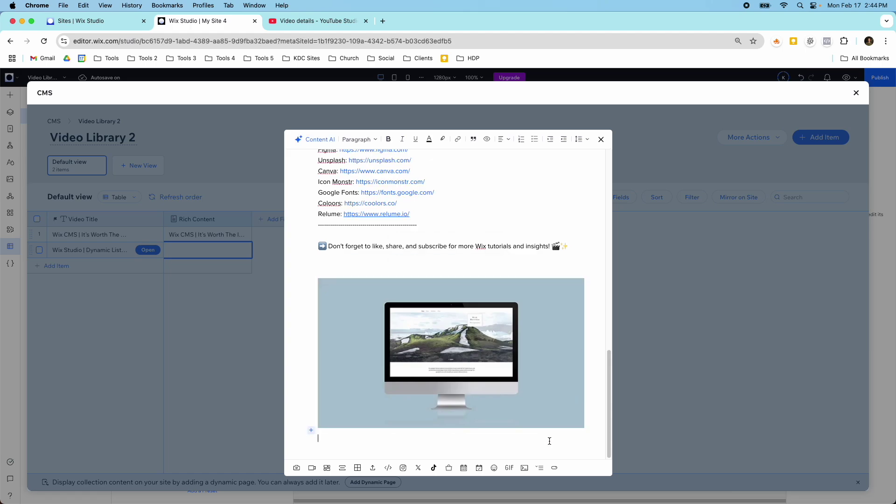
Insert the Wix pins image from a 'wix' Media from Wix search, then close the editor
{"action": "left_click", "coordinate": [297, 468]}
{"action": "left_click", "coordinate": [150, 289]}
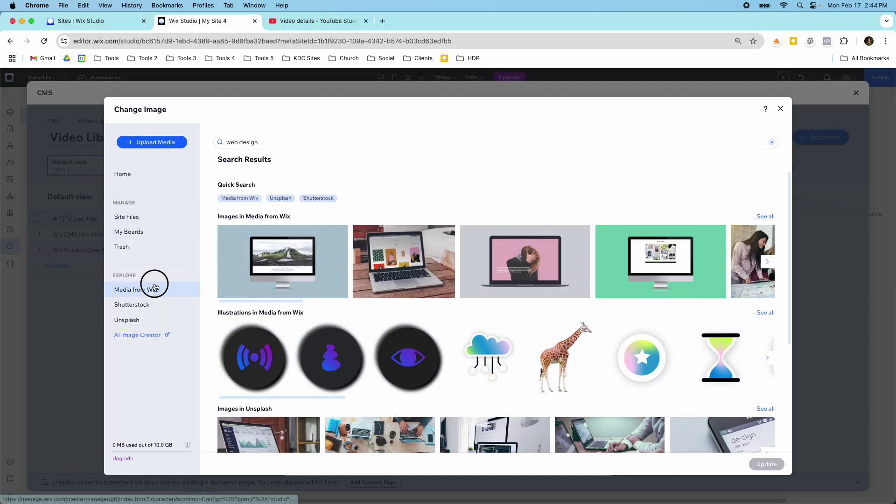
{"action": "left_click", "coordinate": [295, 142]}
{"action": "type", "text": "wix"}
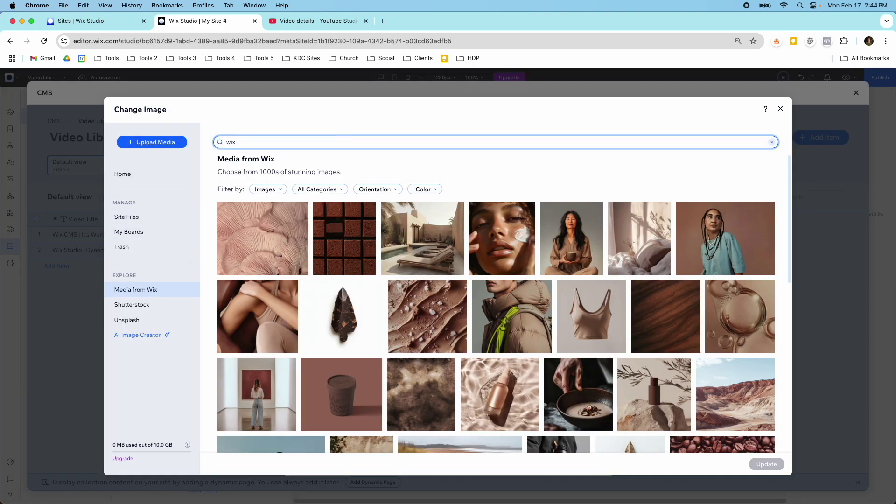
{"action": "key", "text": "Return"}
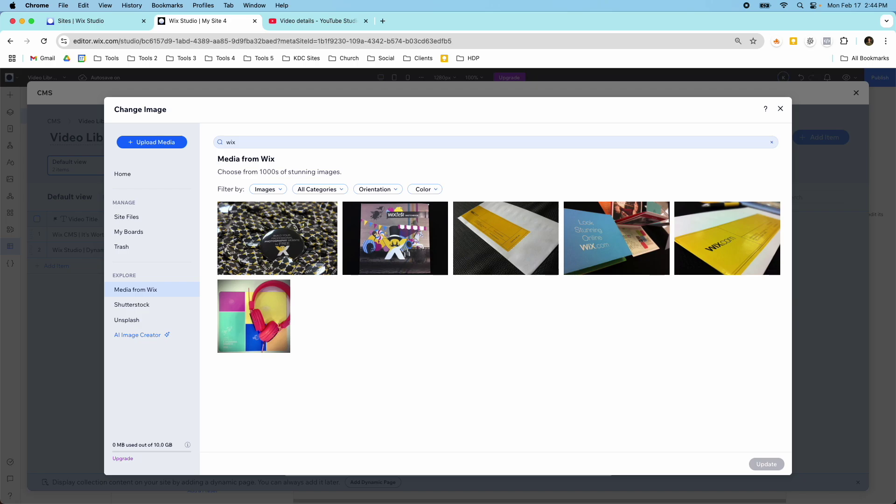
{"action": "left_click", "coordinate": [308, 233]}
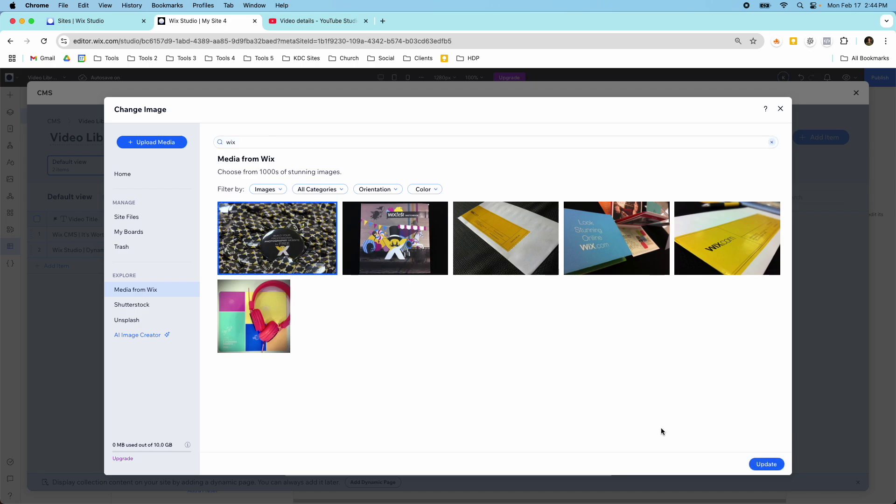
{"action": "left_click", "coordinate": [765, 464]}
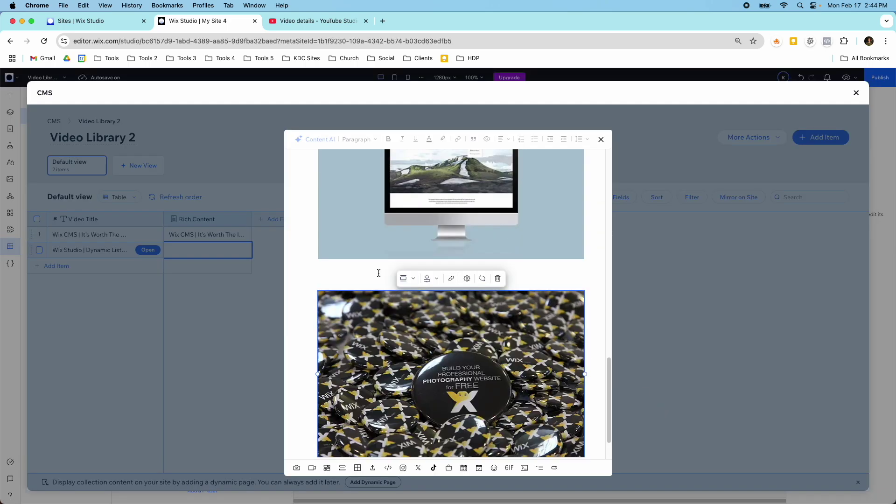
{"action": "left_click", "coordinate": [344, 270]}
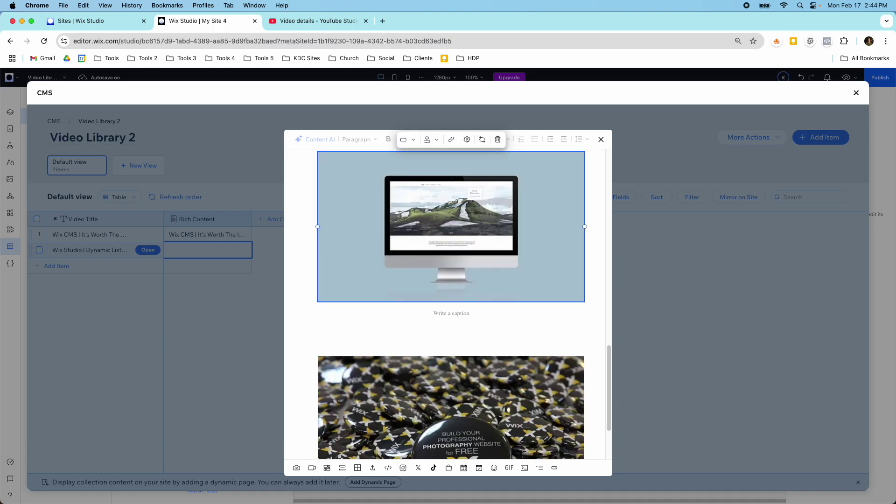
{"action": "scroll", "coordinate": [364, 279], "scroll_direction": "up", "scroll_amount": 3}
{"action": "scroll", "coordinate": [364, 279], "scroll_direction": "up", "scroll_amount": 10}
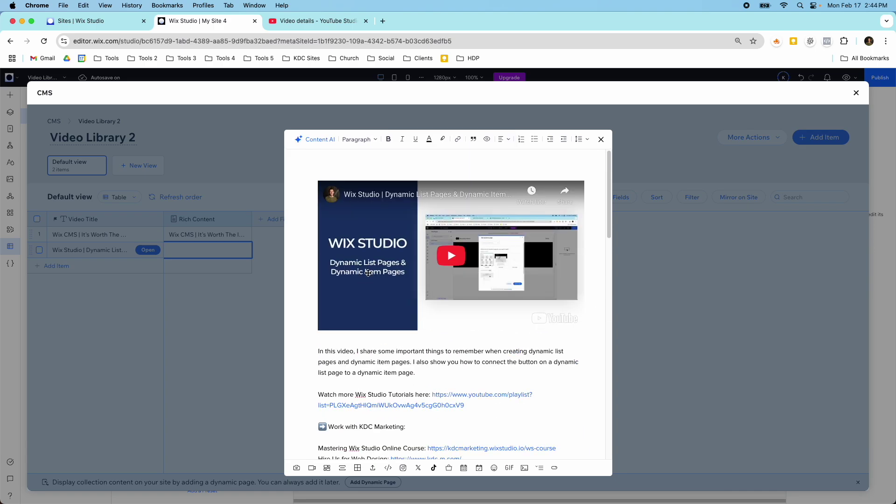
{"action": "left_click", "coordinate": [601, 139]}
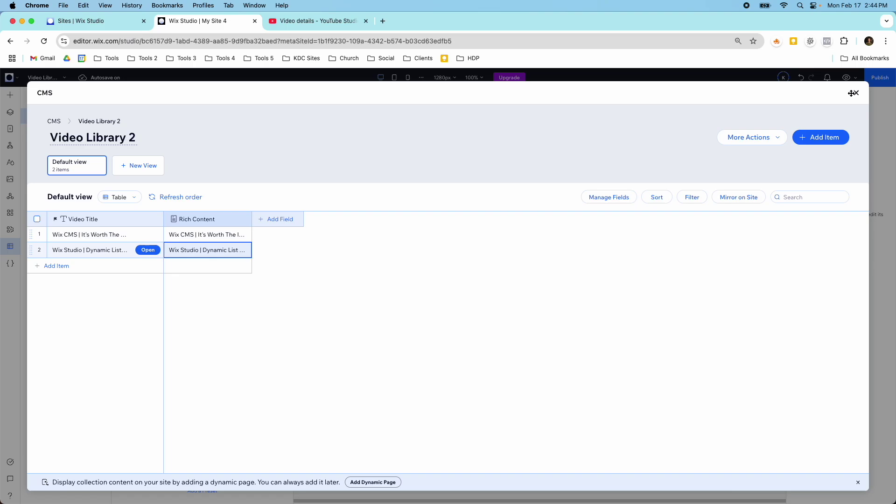
Close the CMS and collections panels and start a new page from Site Pages
{"action": "left_click", "coordinate": [855, 94]}
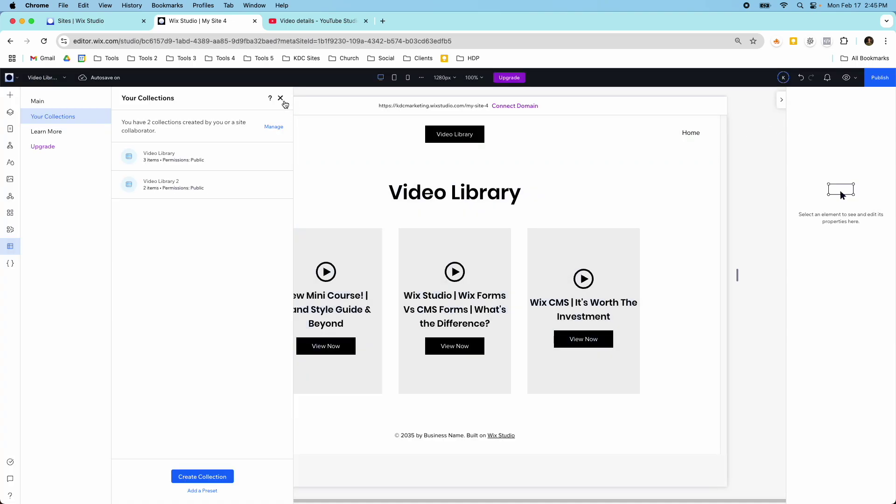
{"action": "left_click", "coordinate": [280, 98]}
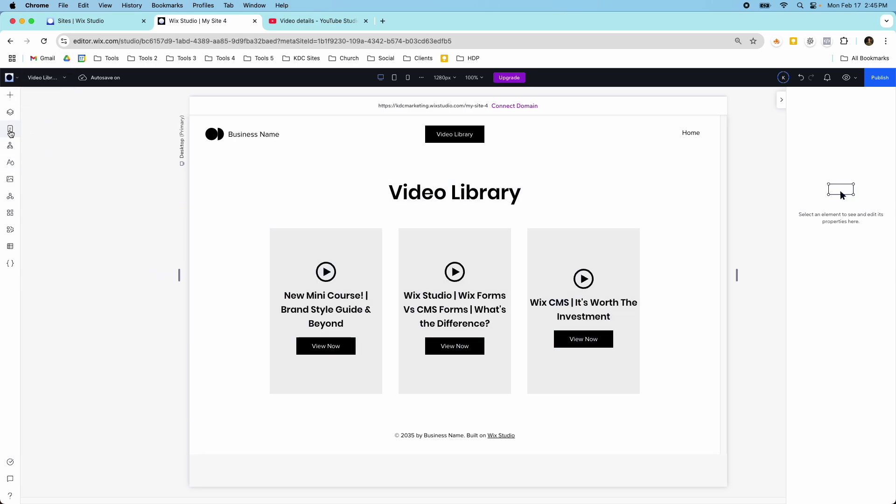
{"action": "left_click", "coordinate": [10, 132]}
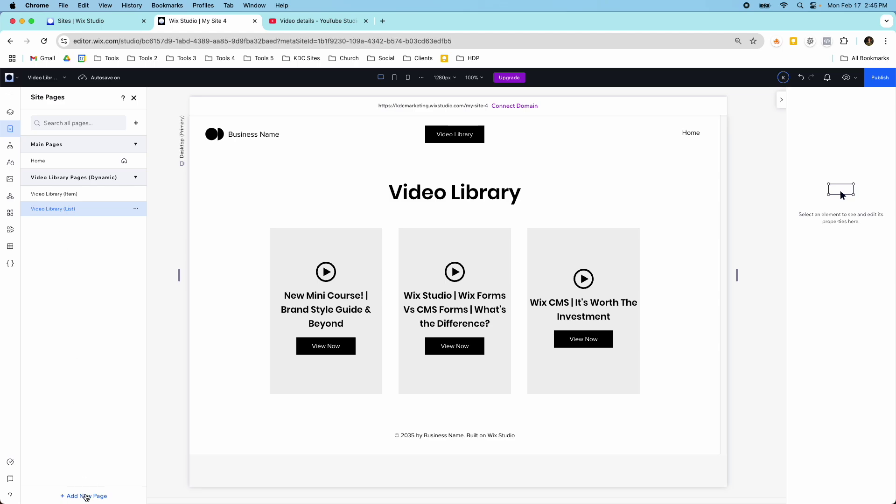
{"action": "left_click", "coordinate": [86, 496]}
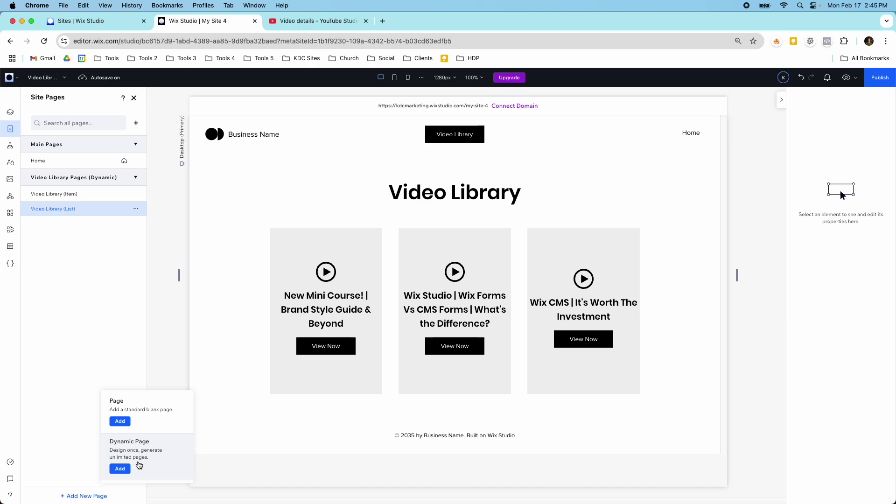
Add an Item dynamic page for the Video Library 2 collection to the site
{"action": "left_click", "coordinate": [139, 464]}
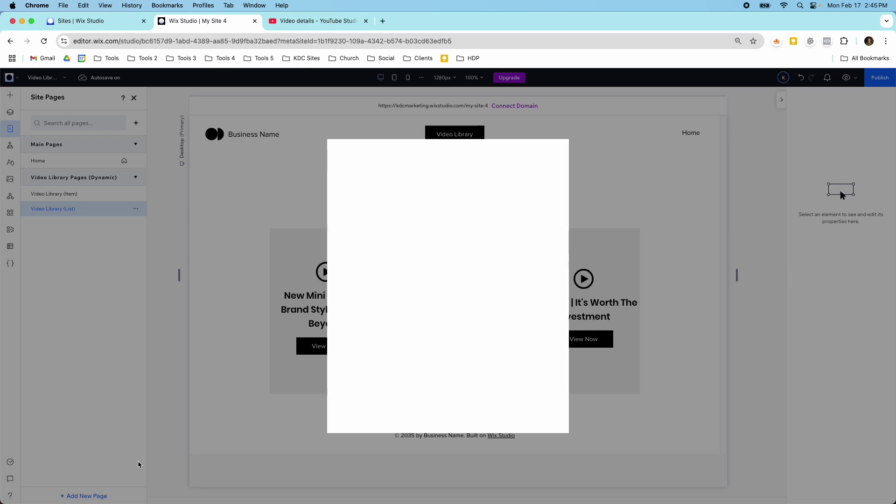
{"action": "left_click", "coordinate": [423, 192]}
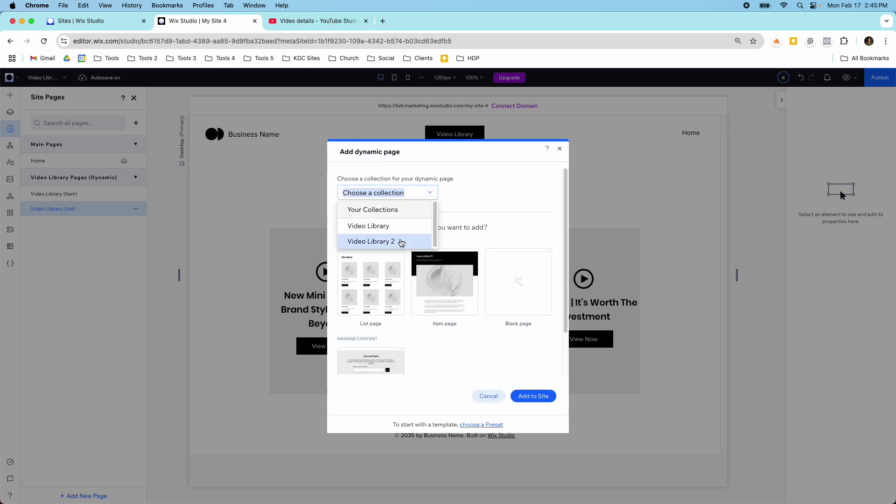
{"action": "left_click", "coordinate": [401, 243]}
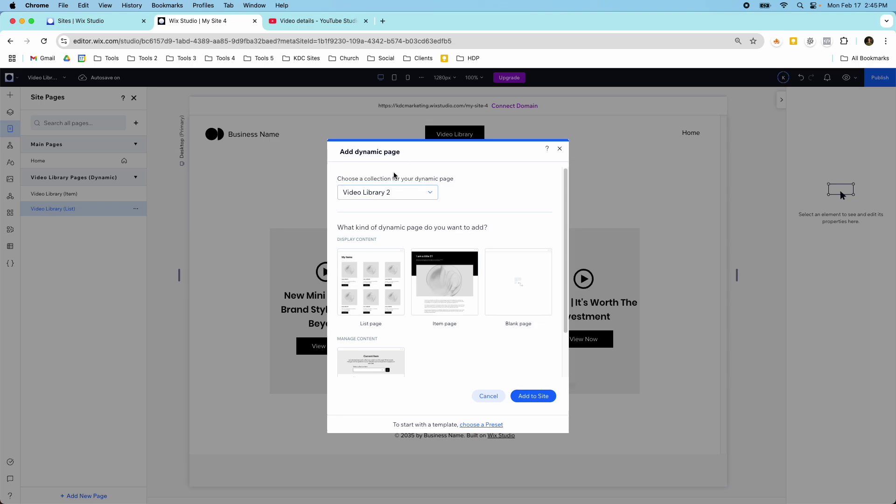
{"action": "left_click", "coordinate": [444, 282]}
{"action": "left_click", "coordinate": [530, 402]}
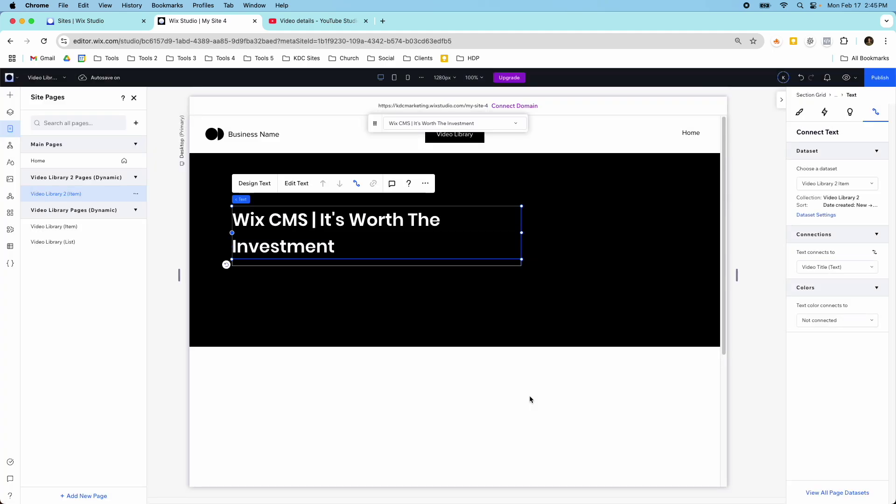
Preview the second item, then return the preview to 'Wix CMS | It's Worth The Investment'
{"action": "scroll", "coordinate": [500, 327], "scroll_direction": "down", "scroll_amount": 5}
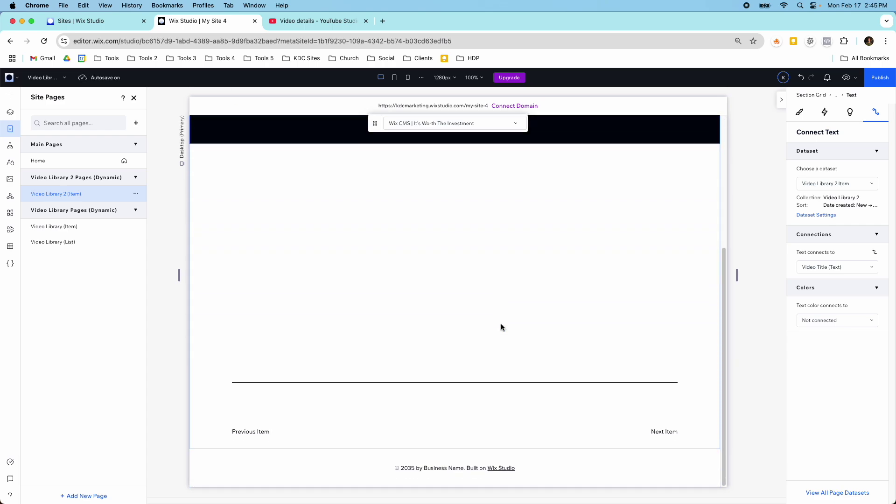
{"action": "scroll", "coordinate": [501, 326], "scroll_direction": "up", "scroll_amount": 5}
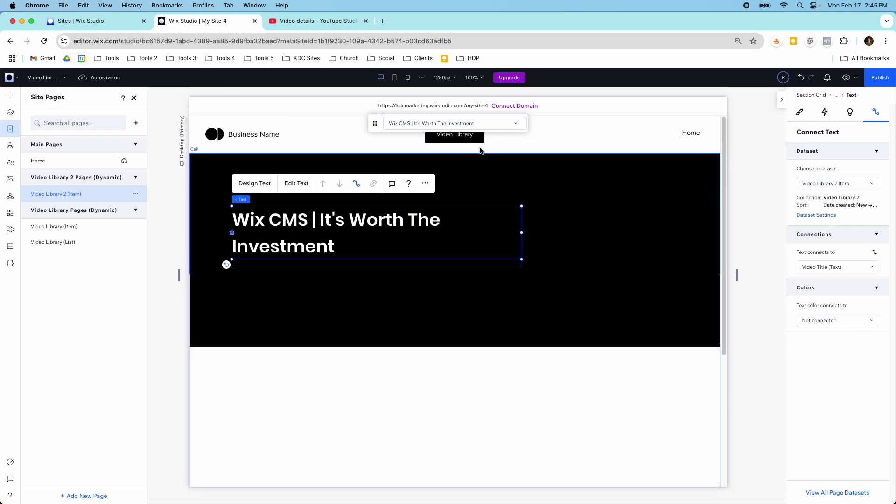
{"action": "left_click", "coordinate": [484, 124]}
{"action": "left_click", "coordinate": [477, 155]}
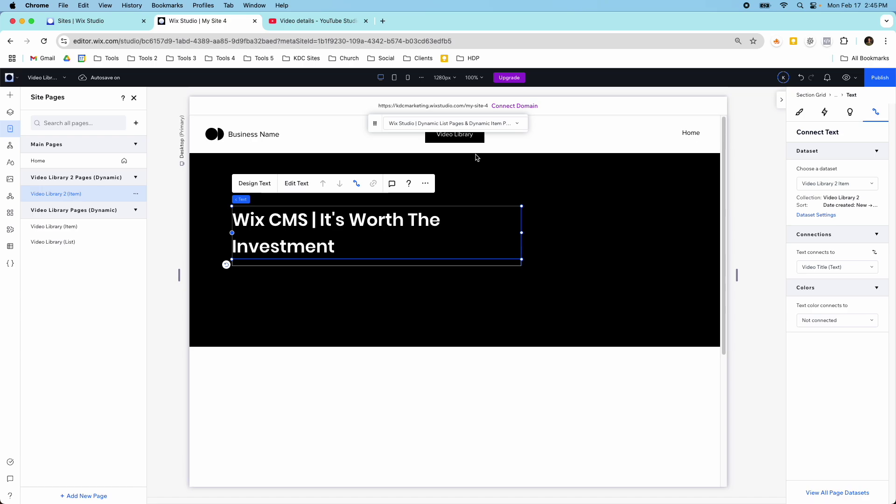
{"action": "scroll", "coordinate": [477, 205], "scroll_direction": "down", "scroll_amount": 5}
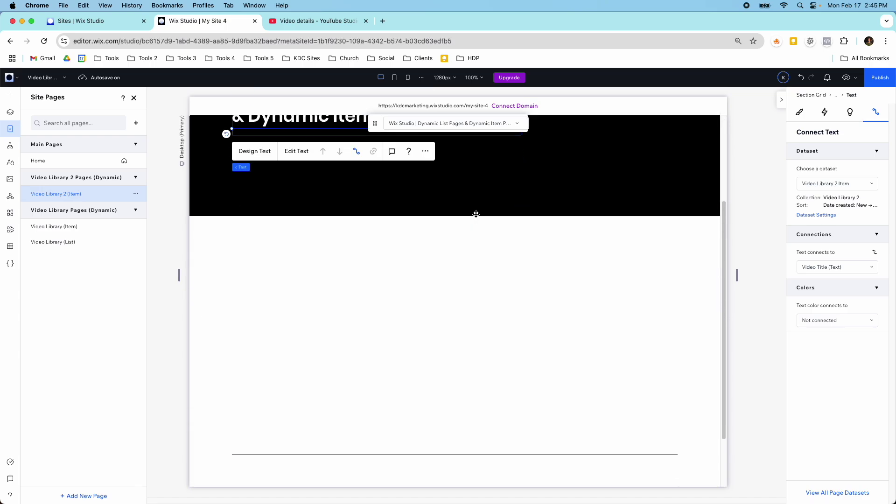
{"action": "scroll", "coordinate": [476, 214], "scroll_direction": "up", "scroll_amount": 5}
{"action": "left_click", "coordinate": [487, 123]}
{"action": "left_click", "coordinate": [483, 145]}
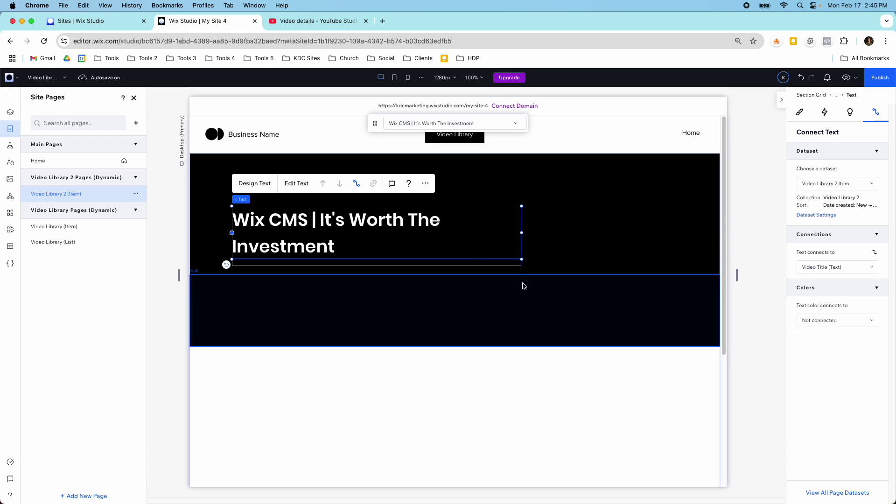
{"action": "left_click", "coordinate": [134, 98]}
Delete the Section Grid title section via Layers and add a new section below the header
{"action": "left_click", "coordinate": [11, 113]}
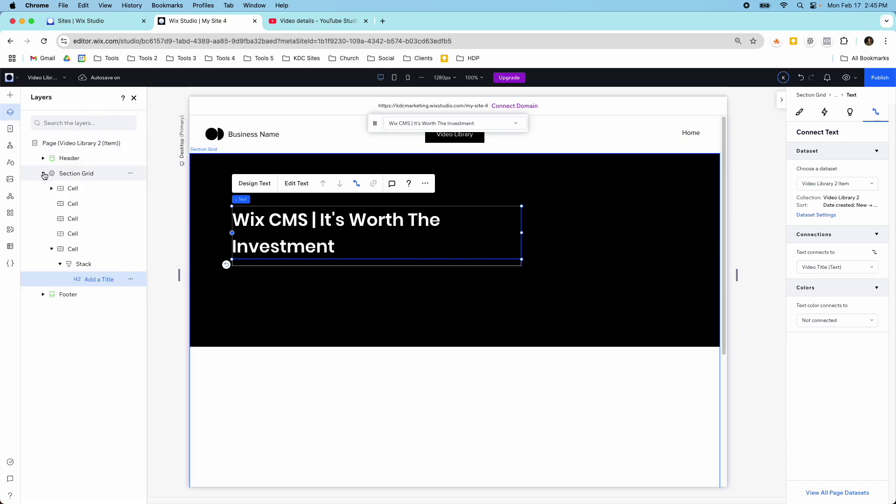
{"action": "left_click", "coordinate": [43, 173]}
{"action": "left_click", "coordinate": [79, 174]}
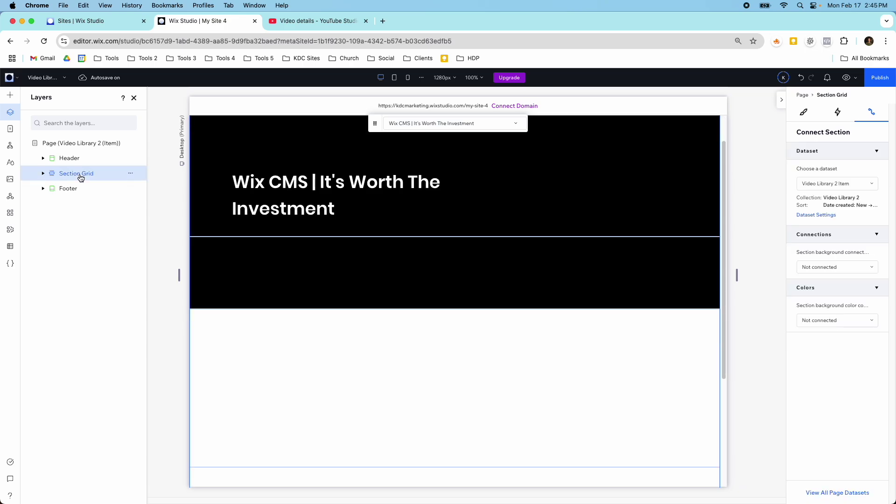
{"action": "key", "text": "Delete"}
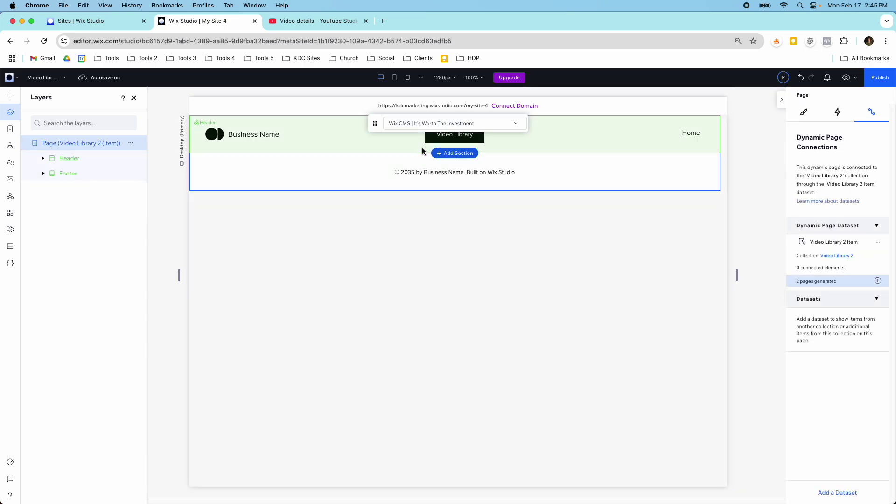
{"action": "left_click", "coordinate": [399, 149]}
{"action": "left_click", "coordinate": [439, 153]}
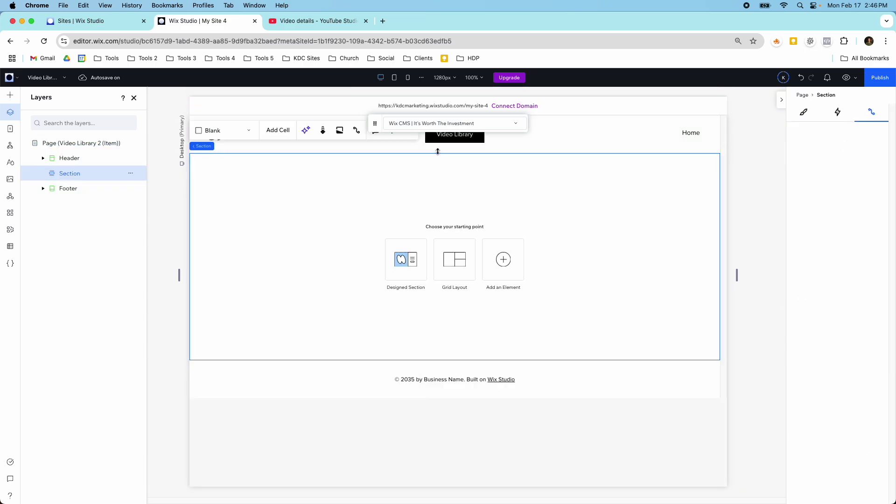
Add a title text to the new section, styled Heading 1 and widened to one line
{"action": "left_click", "coordinate": [10, 95]}
{"action": "left_click_drag", "start_coordinate": [153, 146], "coordinate": [394, 236]}
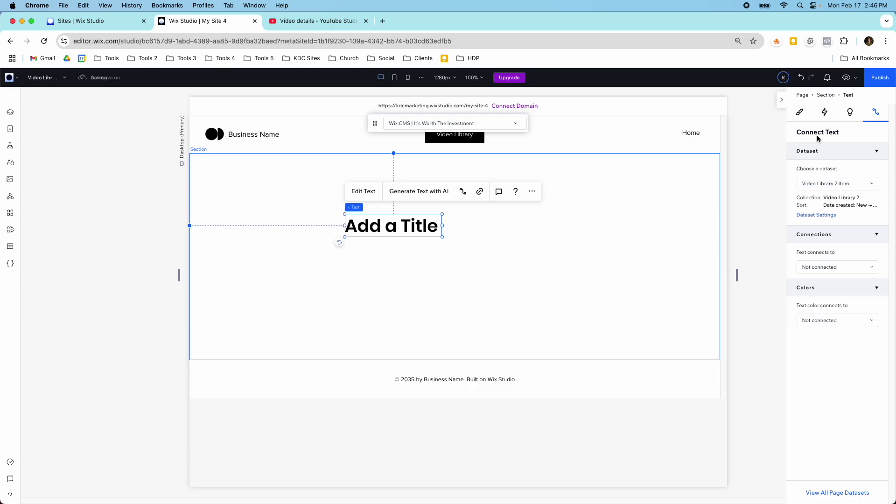
{"action": "left_click", "coordinate": [802, 113]}
{"action": "left_click", "coordinate": [833, 277]}
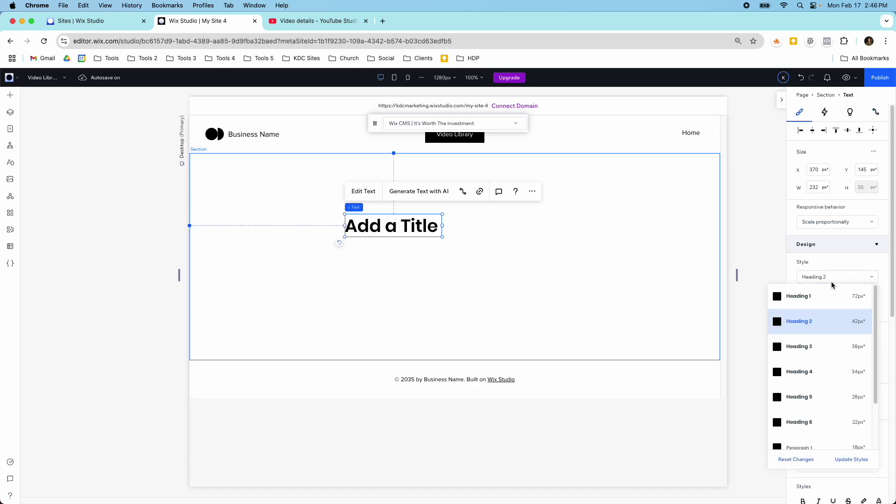
{"action": "left_click", "coordinate": [826, 301]}
{"action": "left_click_drag", "start_coordinate": [441, 250], "coordinate": [617, 254]}
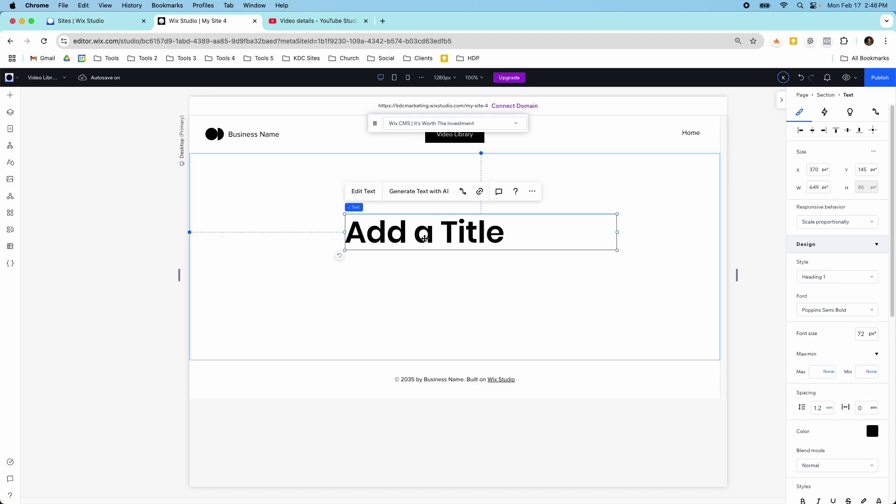
Connect the title text to the dataset's Video Title field
{"action": "left_click", "coordinate": [461, 191]}
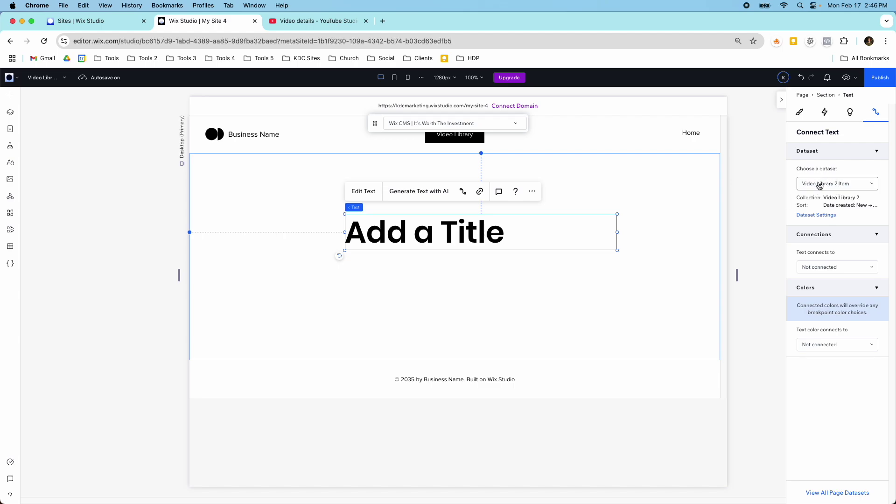
{"action": "left_click", "coordinate": [813, 268]}
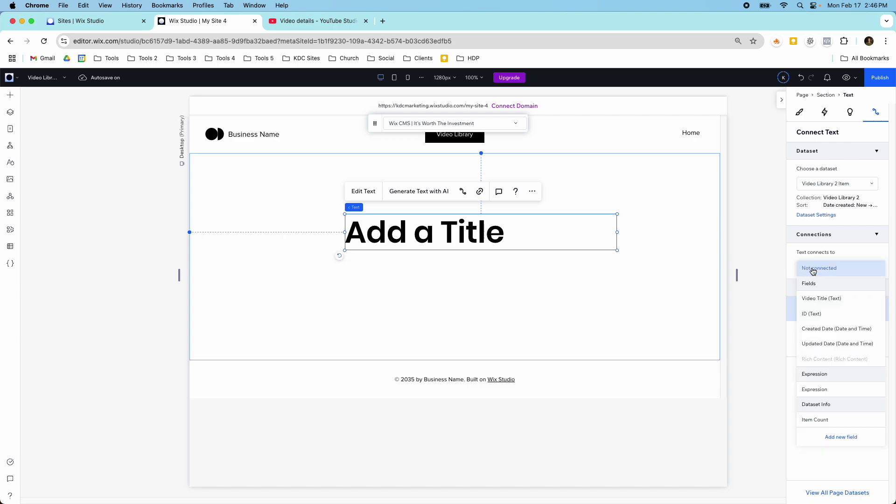
{"action": "left_click", "coordinate": [821, 298]}
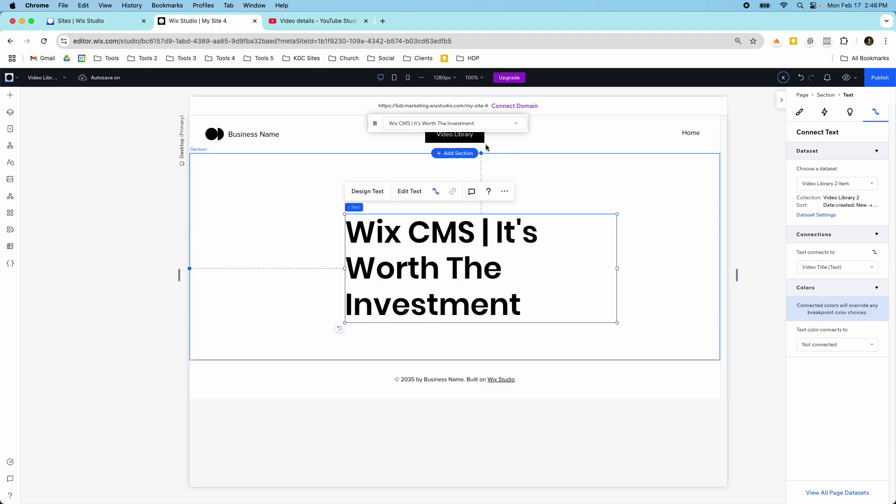
Preview the title with the second video item, then switch back to the first
{"action": "left_click", "coordinate": [420, 124]}
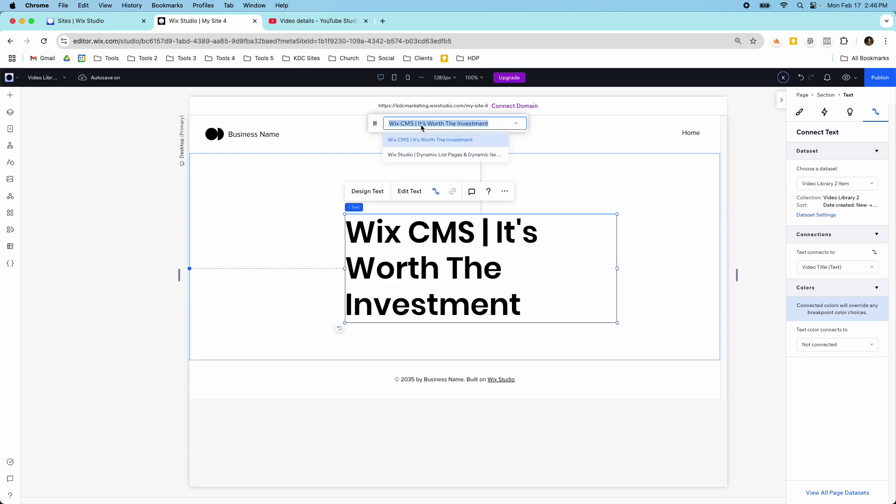
{"action": "left_click", "coordinate": [427, 154]}
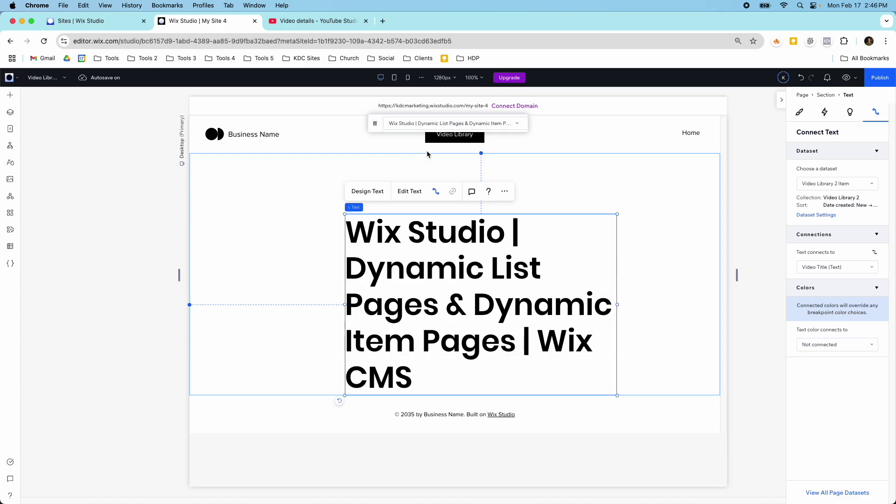
{"action": "left_click", "coordinate": [434, 124]}
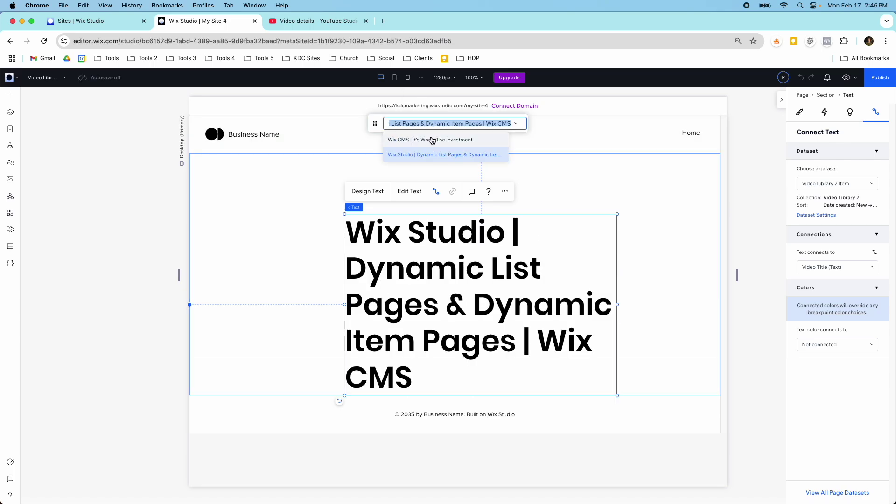
{"action": "left_click", "coordinate": [432, 140]}
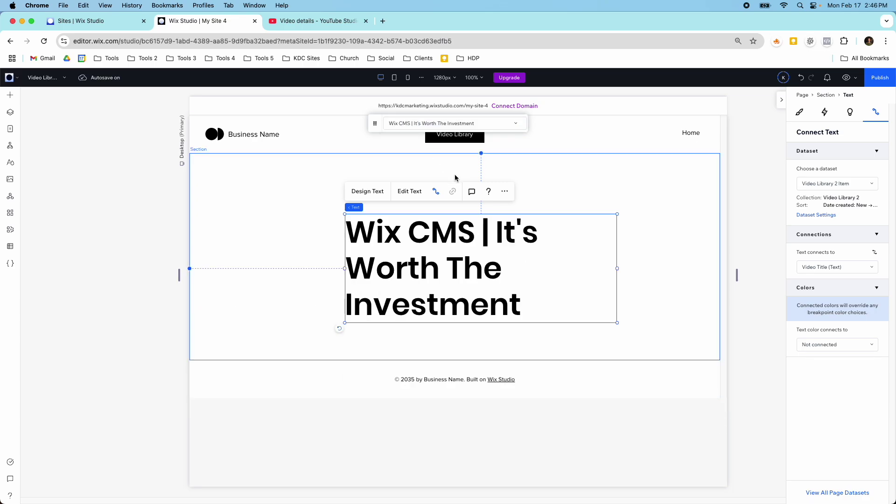
Centre the video title heading horizontally and widen it so it wraps onto two lines
{"action": "left_click", "coordinate": [313, 249]}
{"action": "left_click", "coordinate": [410, 251]}
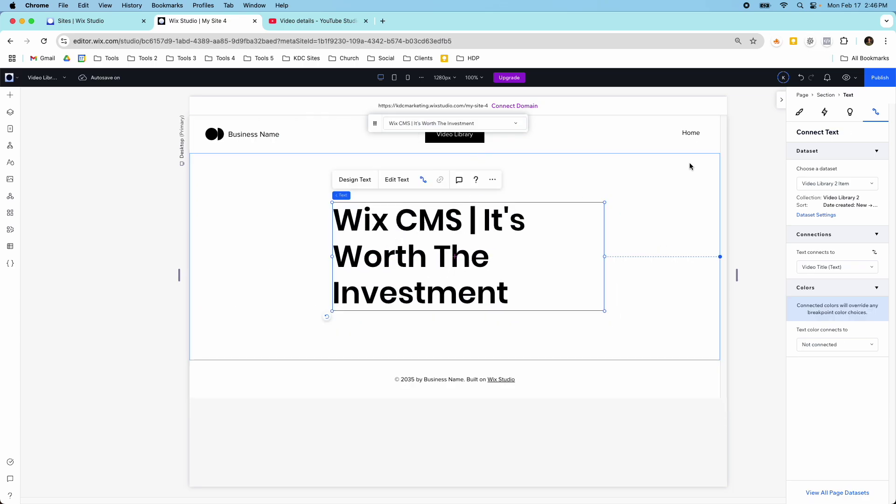
{"action": "left_click", "coordinate": [799, 112]}
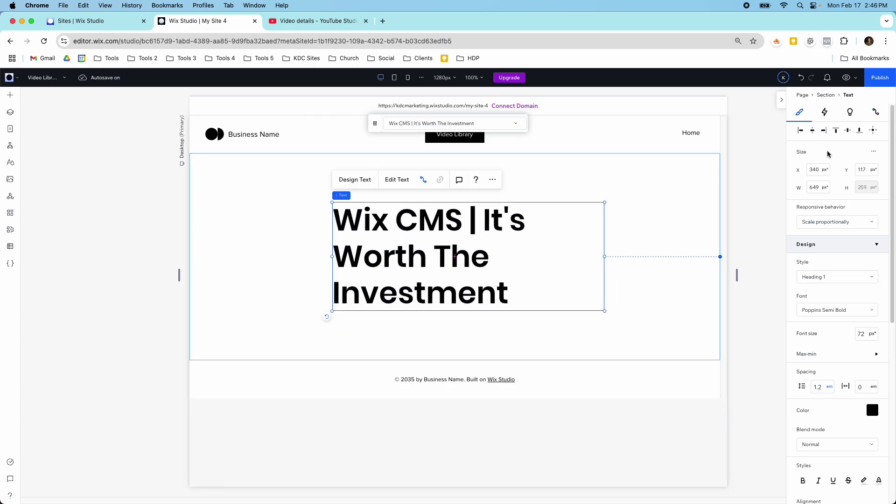
{"action": "left_click", "coordinate": [873, 132]}
{"action": "left_click_drag", "start_coordinate": [590, 257], "coordinate": [658, 257]}
{"action": "left_click", "coordinate": [665, 194]}
{"action": "left_click", "coordinate": [614, 223]}
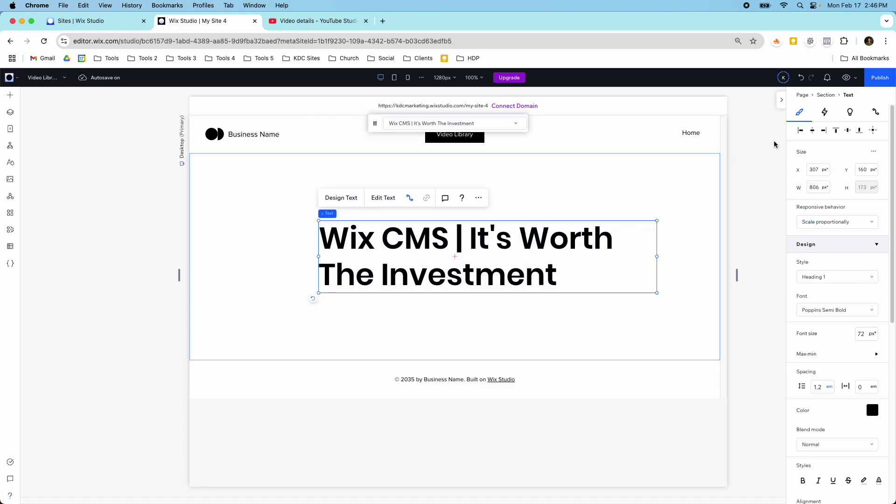
{"action": "left_click", "coordinate": [874, 132]}
{"action": "left_click", "coordinate": [646, 175]}
Set the title section's padding to 6% horizontally and vertically
{"action": "scroll", "coordinate": [826, 364], "scroll_direction": "down", "scroll_amount": 5}
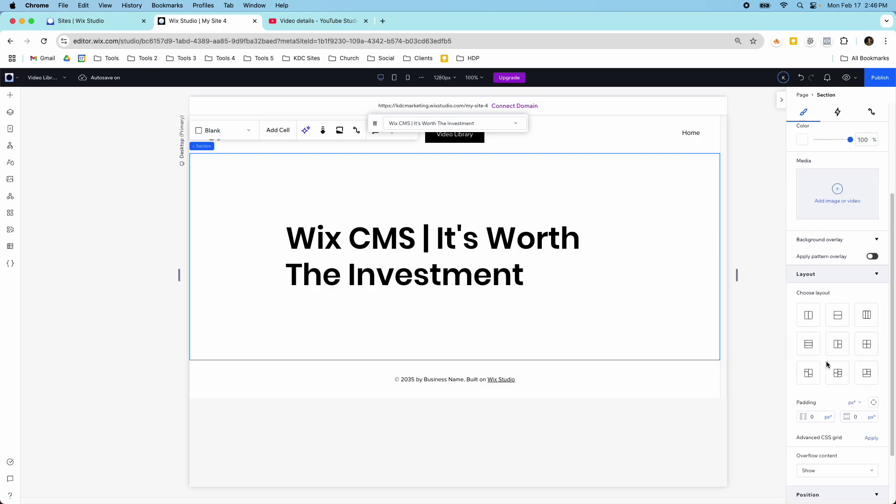
{"action": "left_click", "coordinate": [854, 333]}
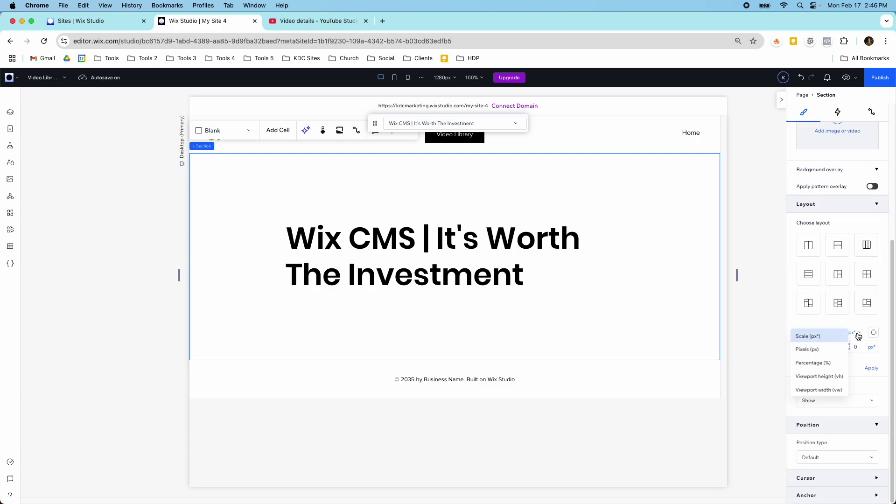
{"action": "left_click", "coordinate": [830, 363]}
{"action": "left_click", "coordinate": [821, 347]}
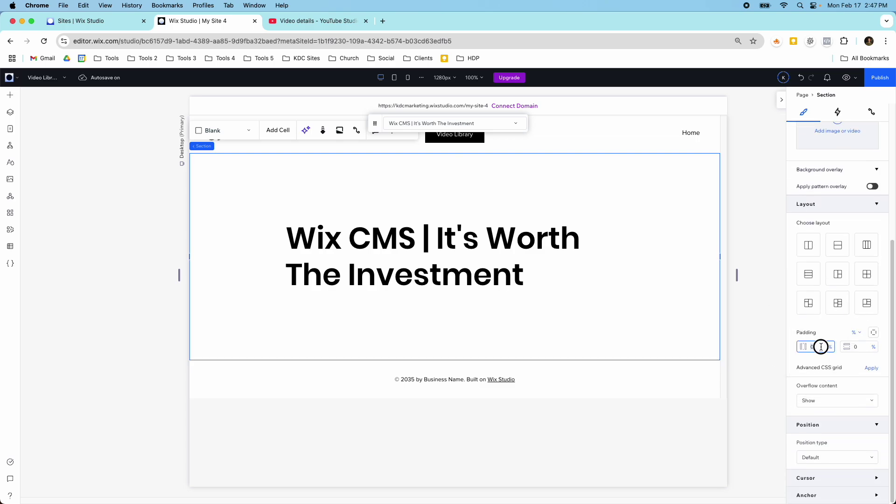
{"action": "key", "text": "Tab"}
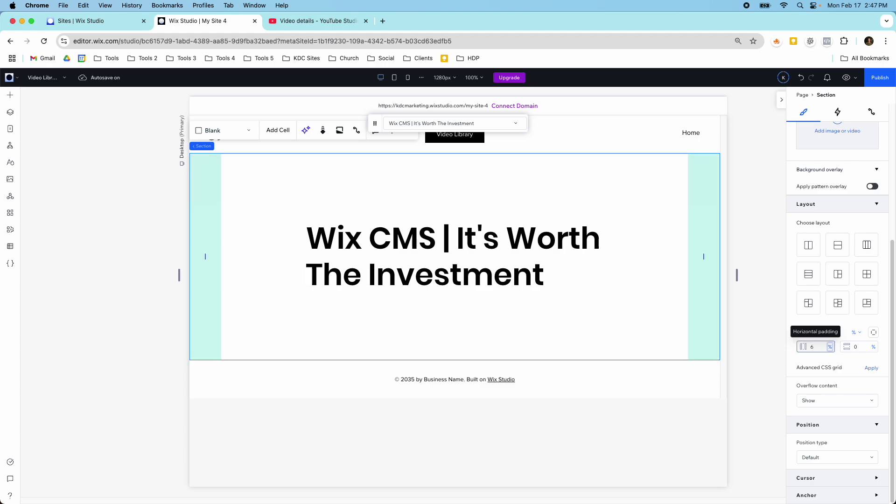
{"action": "type", "text": "6"}
{"action": "key", "text": "Tab"}
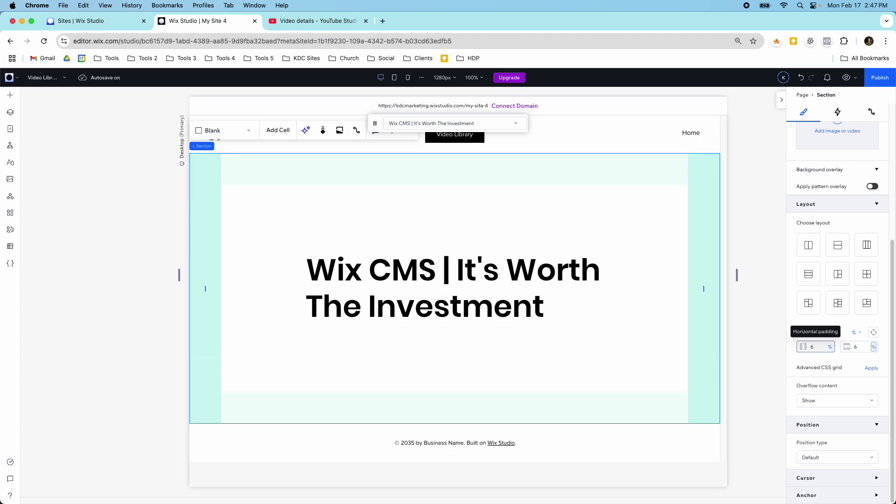
Shrink the title section's height to 343 px and add a blank section below
{"action": "left_click", "coordinate": [601, 289]}
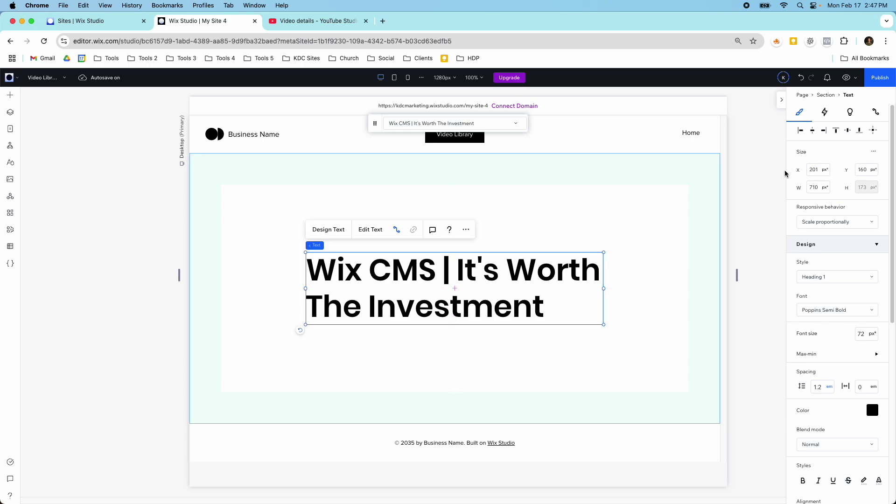
{"action": "left_click", "coordinate": [618, 336]}
{"action": "left_click_drag", "start_coordinate": [581, 422], "coordinate": [573, 296]}
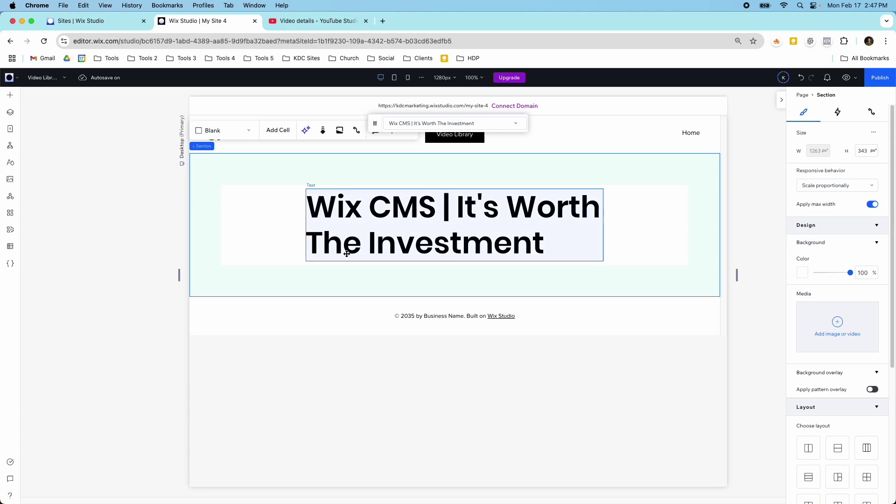
{"action": "left_click", "coordinate": [438, 228]}
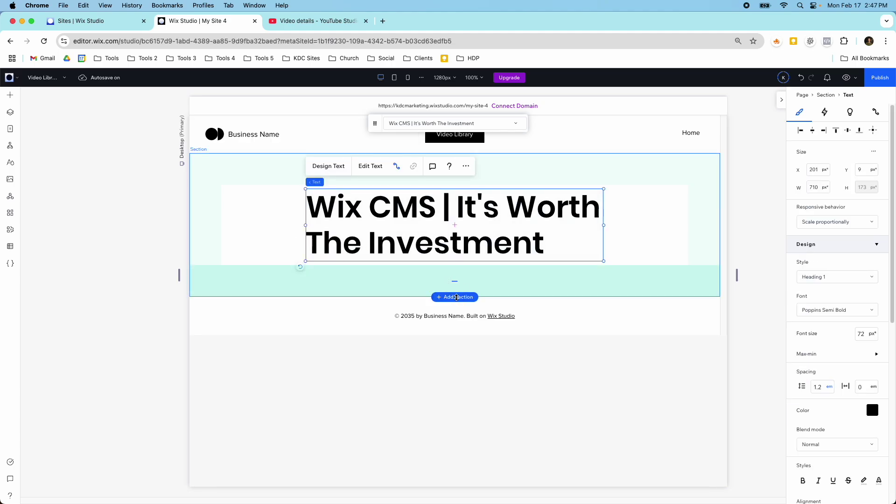
{"action": "left_click", "coordinate": [456, 298]}
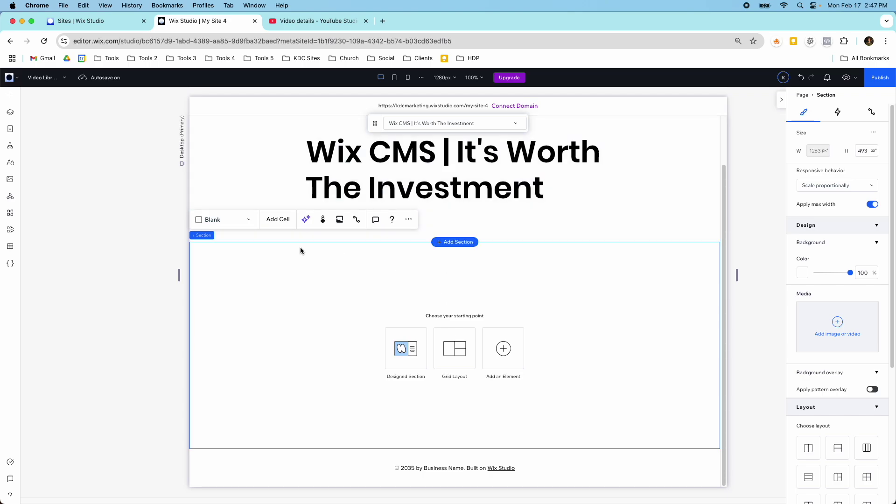
Add a Rich Content Viewer from the CMS content elements into the section below the title
{"action": "left_click", "coordinate": [11, 247]}
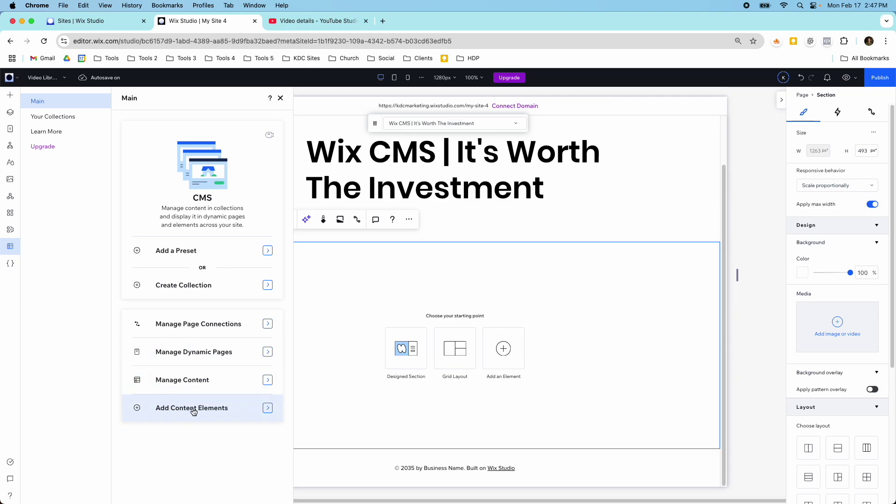
{"action": "left_click", "coordinate": [164, 408]}
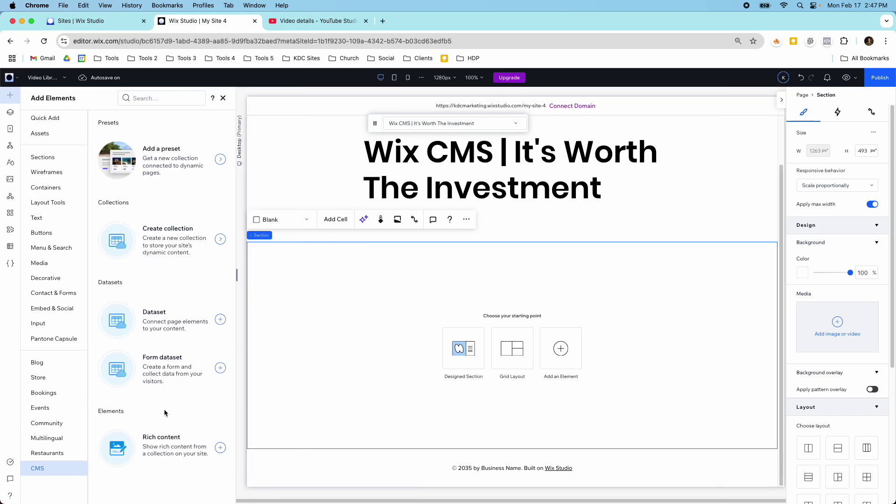
{"action": "left_click", "coordinate": [165, 458]}
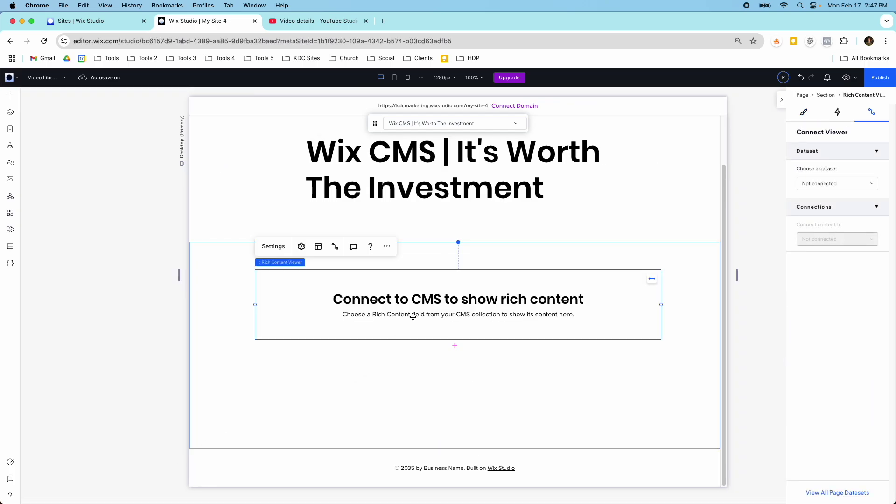
{"action": "left_click", "coordinate": [428, 320]}
Nudge the rich content box slightly upward and select the section around it
{"action": "left_click_drag", "start_coordinate": [428, 331], "coordinate": [426, 317]}
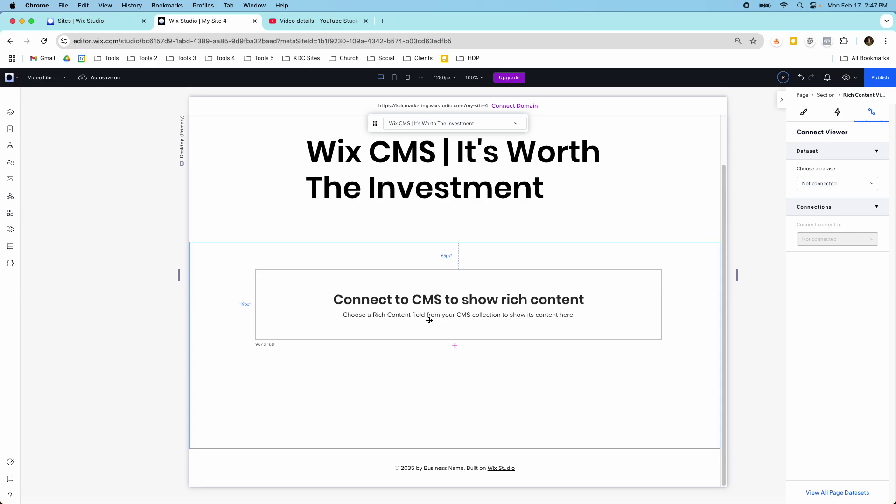
{"action": "left_click", "coordinate": [232, 267]}
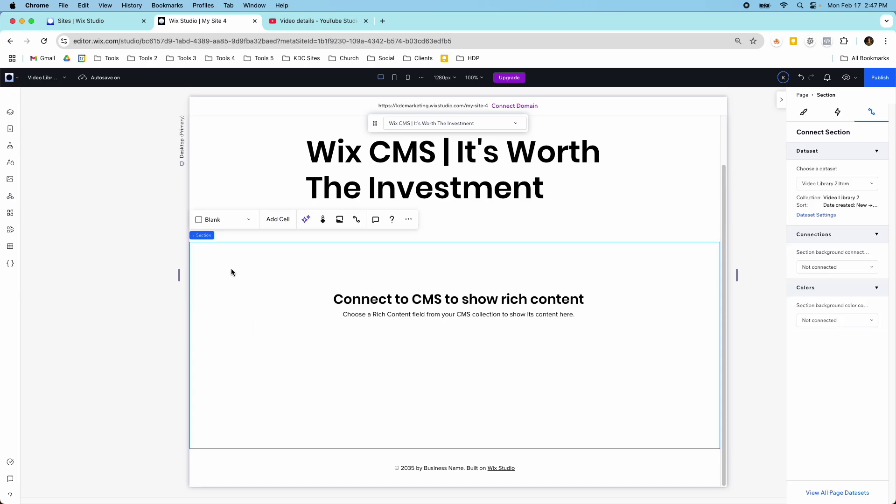
{"action": "left_click", "coordinate": [375, 295]}
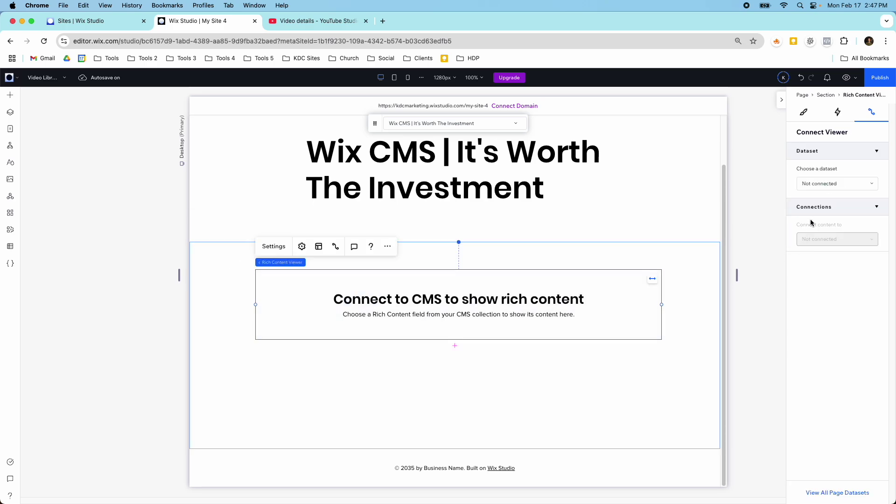
{"action": "left_click", "coordinate": [685, 266]}
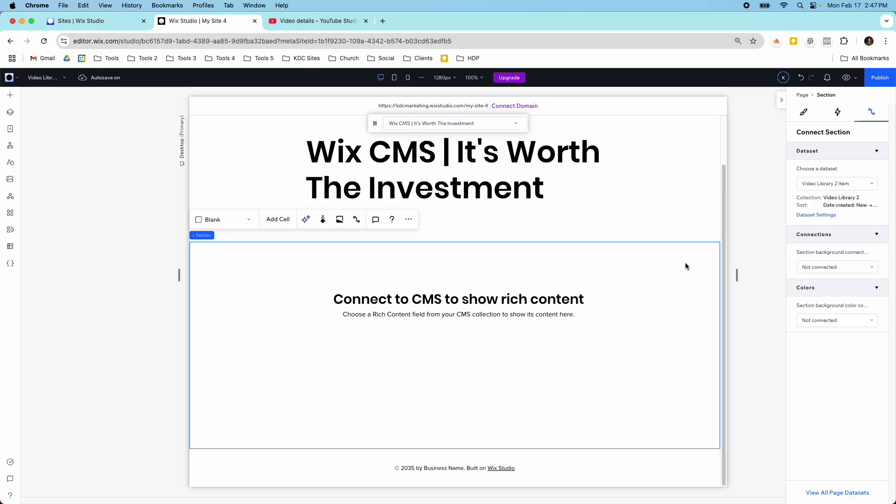
Switch the section padding unit to percent and set 6% horizontal and 6% vertical padding
{"action": "left_click", "coordinate": [804, 112]}
{"action": "scroll", "coordinate": [831, 289], "scroll_direction": "down", "scroll_amount": 10}
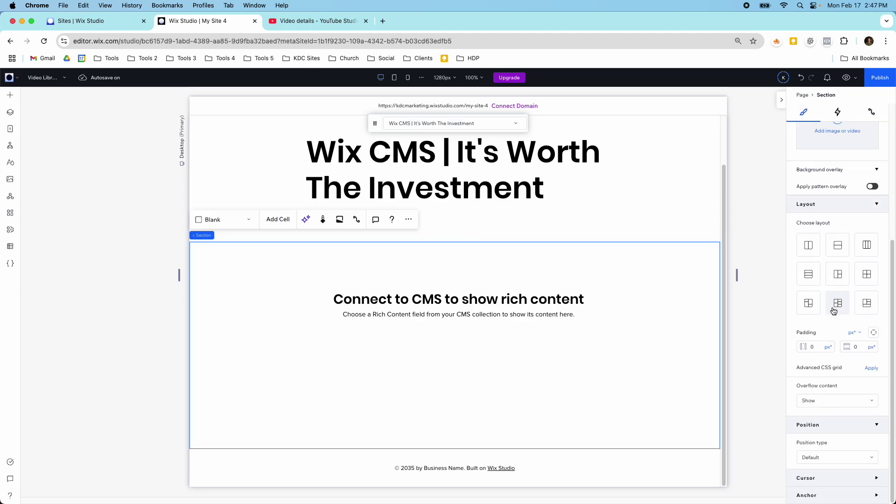
{"action": "left_click", "coordinate": [856, 333]}
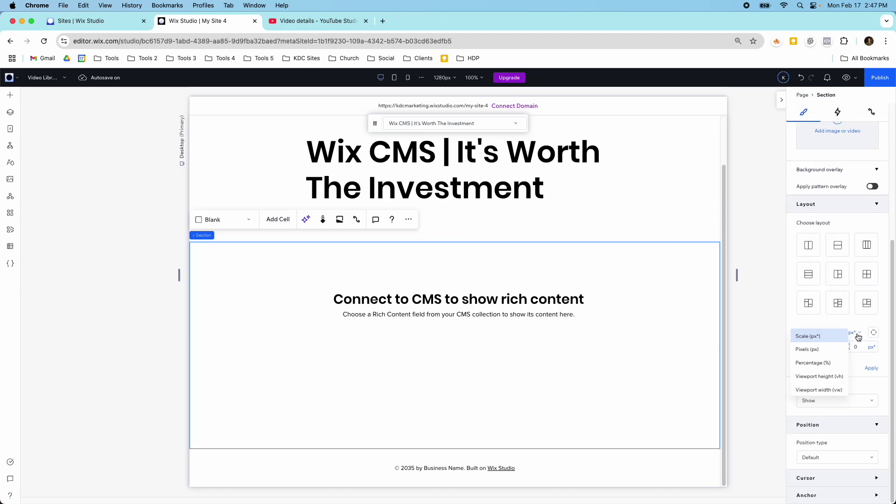
{"action": "left_click", "coordinate": [836, 362]}
{"action": "left_click", "coordinate": [814, 346]}
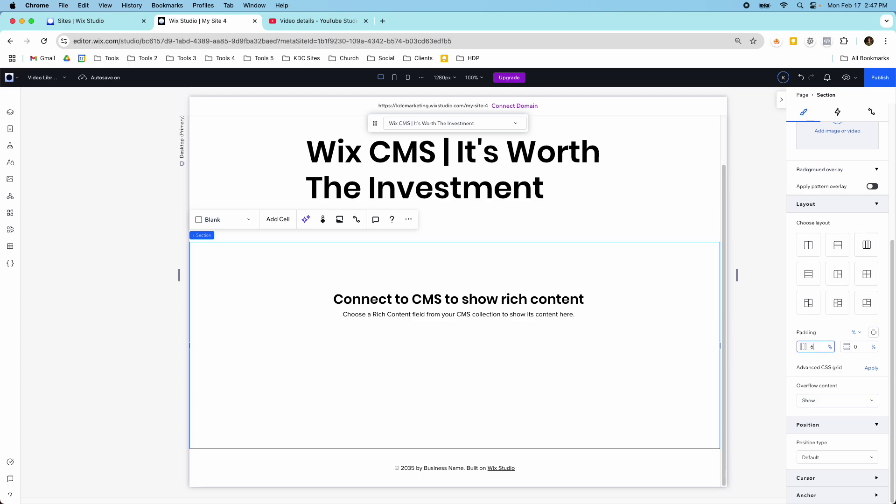
{"action": "key", "text": "Tab"}
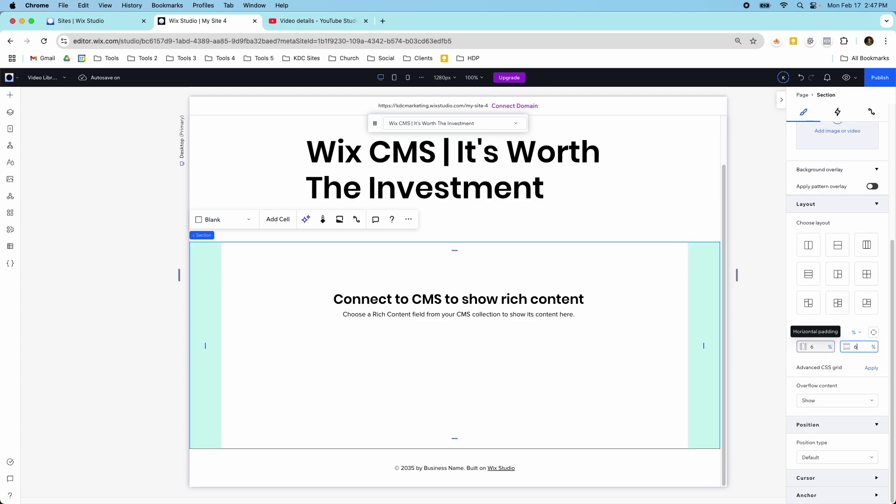
{"action": "type", "text": "6"}
{"action": "key", "text": "Return"}
{"action": "left_click", "coordinate": [453, 322]}
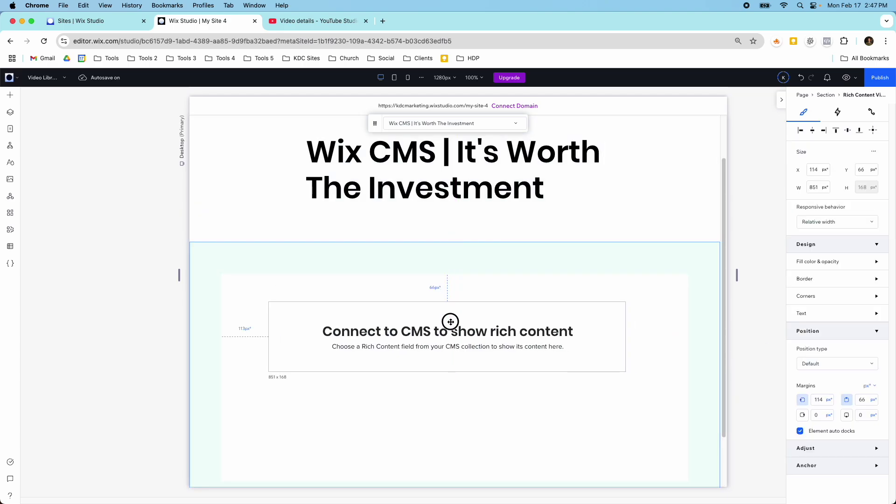
Nudge the viewer up, then connect it to the Video Library 2 Item dataset's Rich Content field
{"action": "left_click_drag", "start_coordinate": [450, 322], "coordinate": [453, 315]}
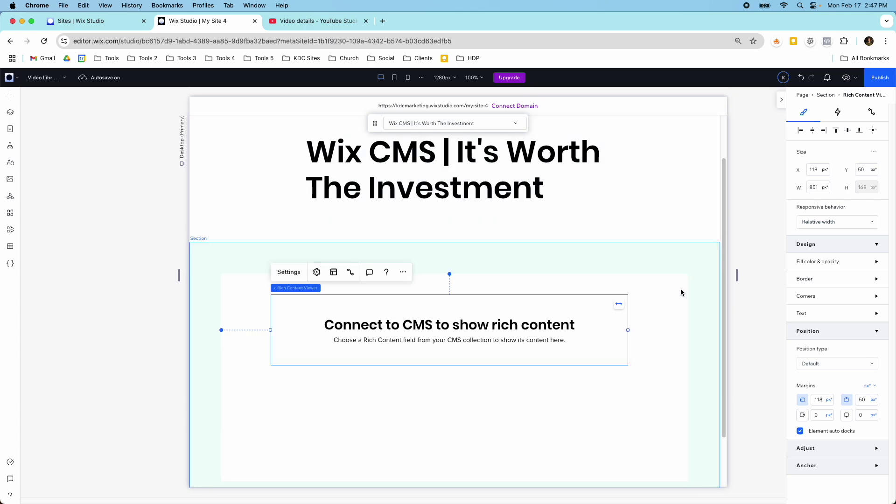
{"action": "left_click", "coordinate": [352, 275]}
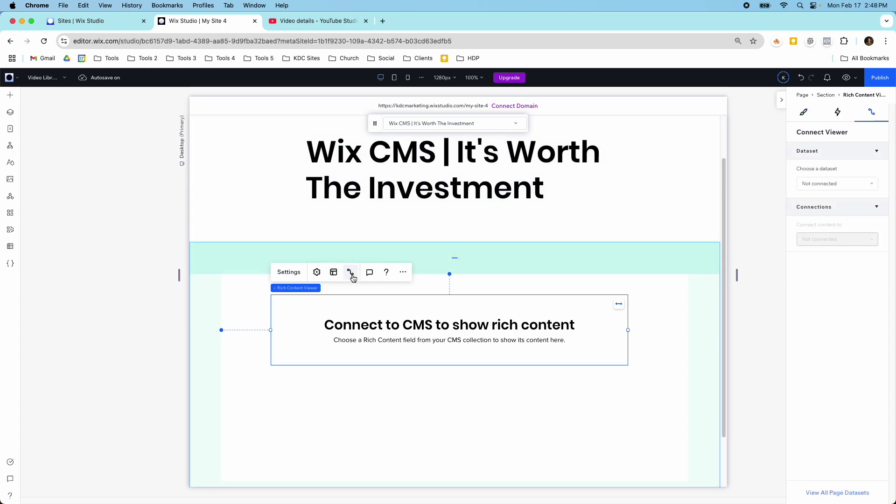
{"action": "left_click", "coordinate": [804, 183]}
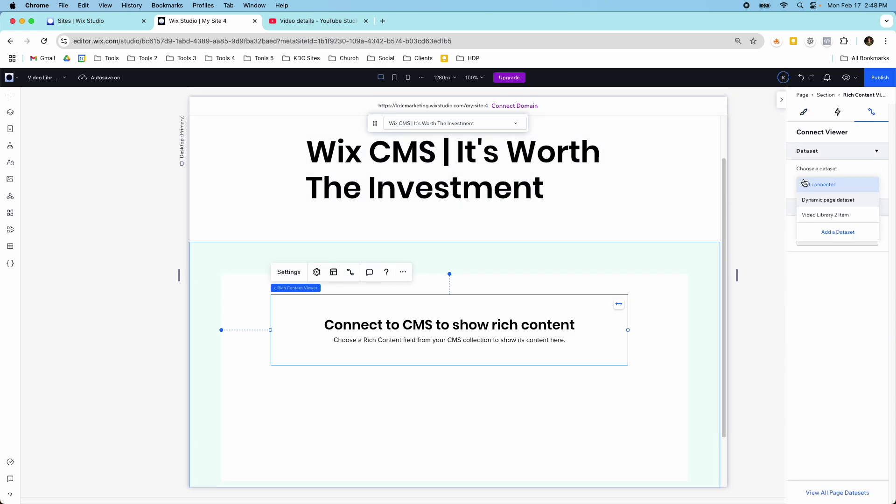
{"action": "left_click", "coordinate": [811, 215]}
{"action": "left_click", "coordinate": [812, 273]}
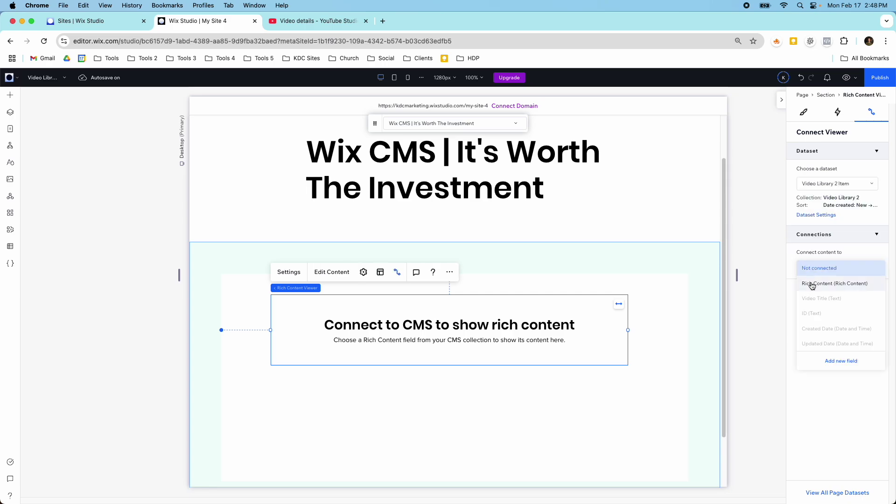
{"action": "left_click", "coordinate": [811, 283]}
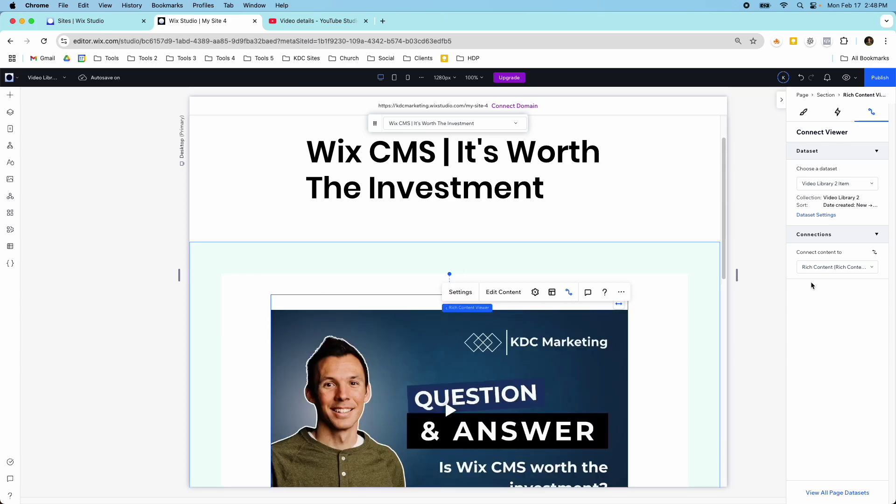
{"action": "scroll", "coordinate": [615, 276], "scroll_direction": "down", "scroll_amount": 5}
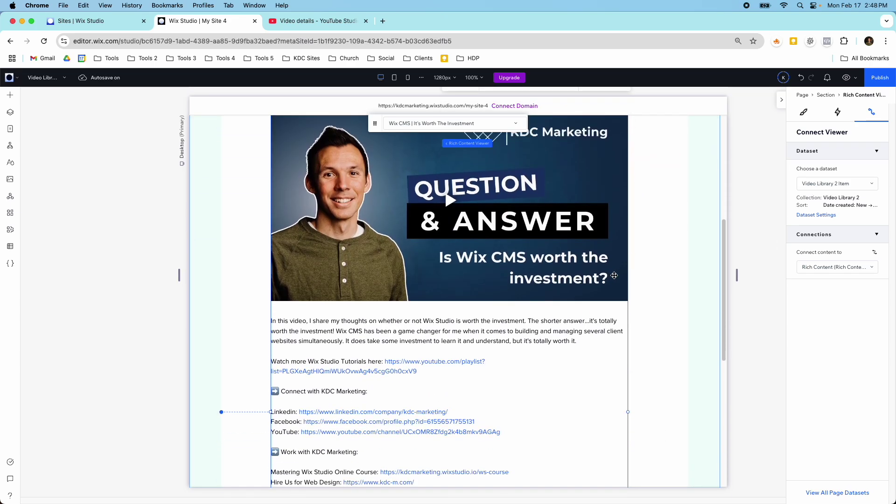
{"action": "scroll", "coordinate": [615, 275], "scroll_direction": "down", "scroll_amount": 5}
{"action": "scroll", "coordinate": [611, 274], "scroll_direction": "up", "scroll_amount": 8}
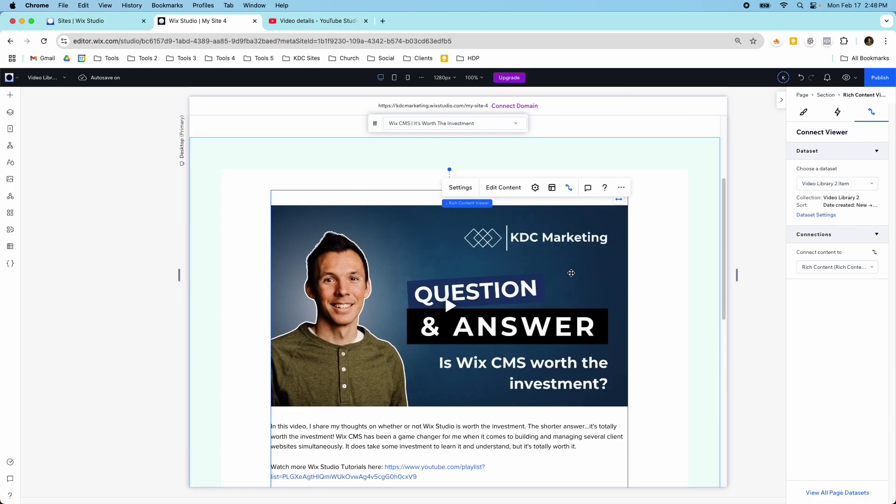
{"action": "left_click", "coordinate": [471, 194]}
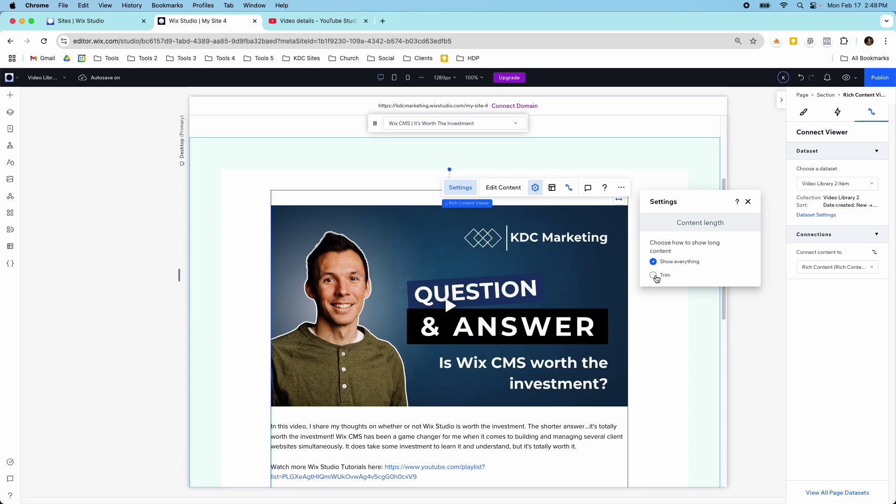
{"action": "left_click", "coordinate": [654, 275]}
{"action": "left_click", "coordinate": [654, 262]}
{"action": "left_click", "coordinate": [747, 202]}
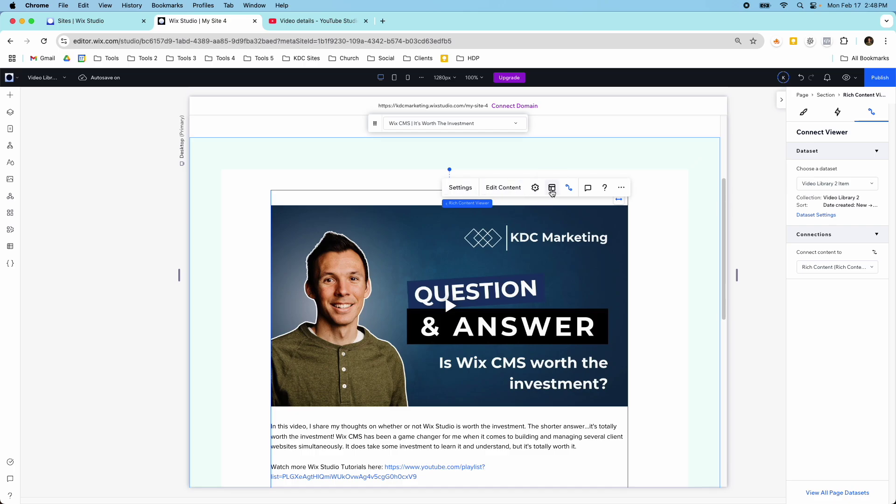
Set the Rich Content viewer's side padding to 20 px, leaving top and bottom at 0 px
{"action": "left_click", "coordinate": [552, 190]}
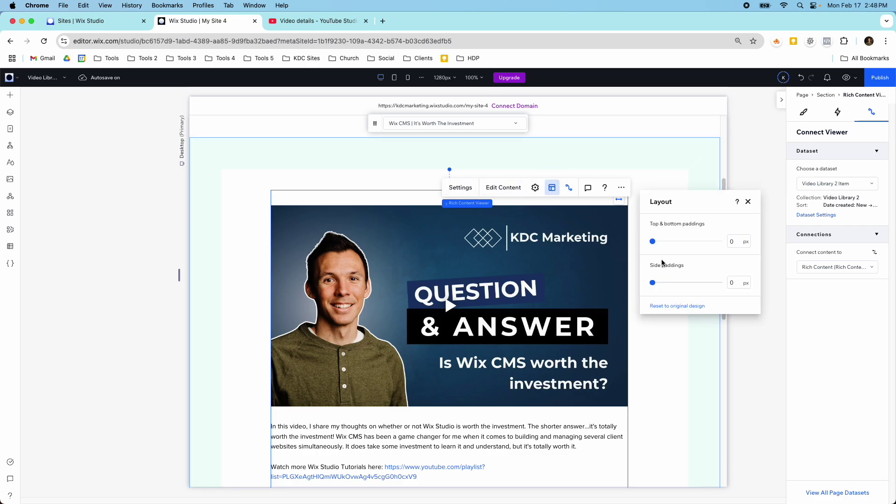
{"action": "left_click_drag", "start_coordinate": [653, 283], "coordinate": [669, 285]}
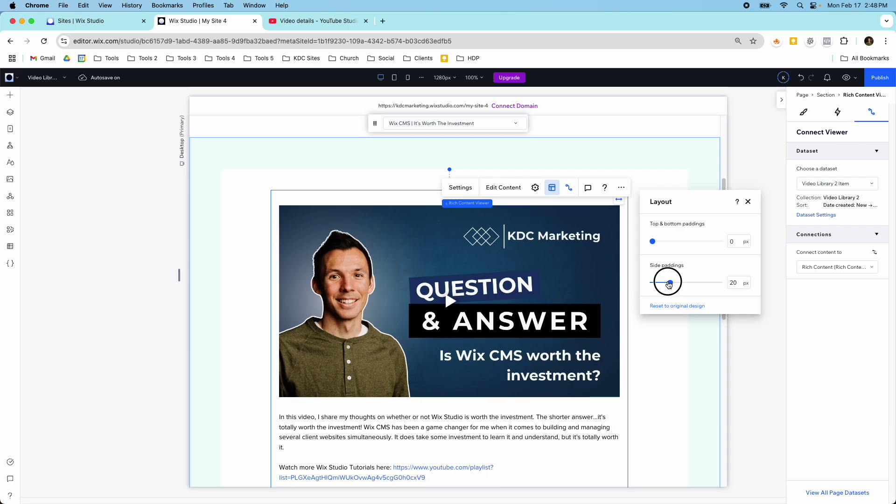
{"action": "left_click_drag", "start_coordinate": [669, 285], "coordinate": [669, 285]}
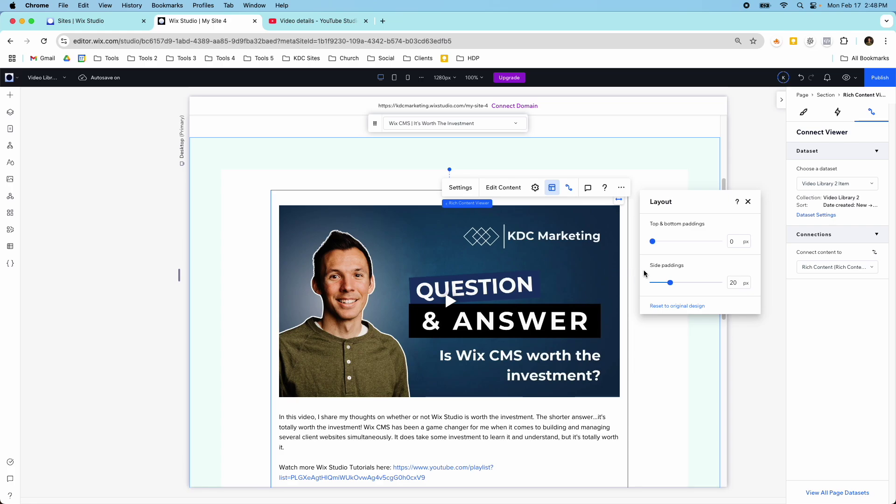
{"action": "mouse_move", "coordinate": [654, 246]}
{"action": "left_mouse_down"}
{"action": "mouse_move", "coordinate": [661, 241]}
{"action": "mouse_move", "coordinate": [652, 241]}
{"action": "left_mouse_up"}
{"action": "key", "text": "Escape"}
{"action": "left_click", "coordinate": [446, 298]}
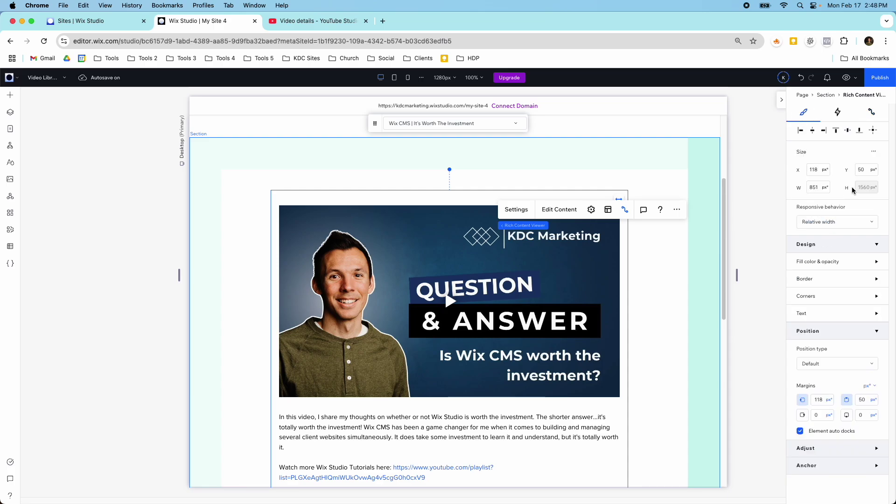
Reset the viewer's margins to zero and stretch it to the section's full width
{"action": "left_click", "coordinate": [873, 134]}
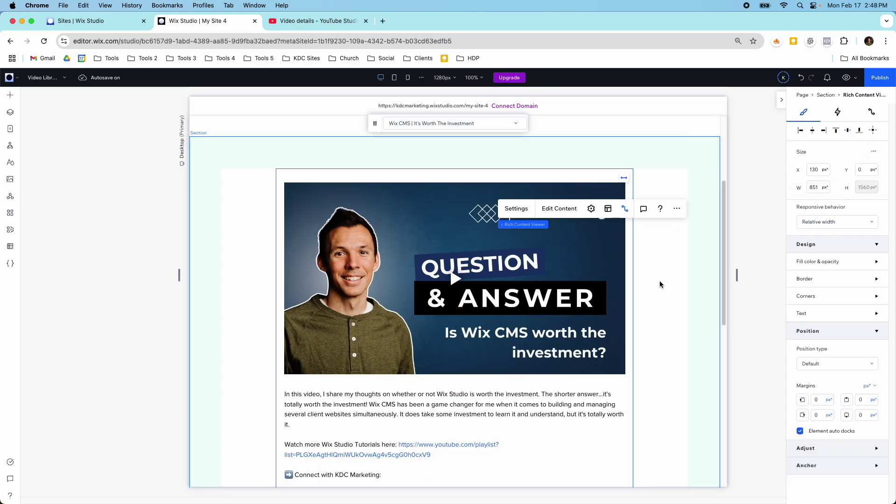
{"action": "scroll", "coordinate": [659, 283], "scroll_direction": "down", "scroll_amount": 5}
{"action": "scroll", "coordinate": [660, 281], "scroll_direction": "up", "scroll_amount": 10}
{"action": "left_click", "coordinate": [625, 338]}
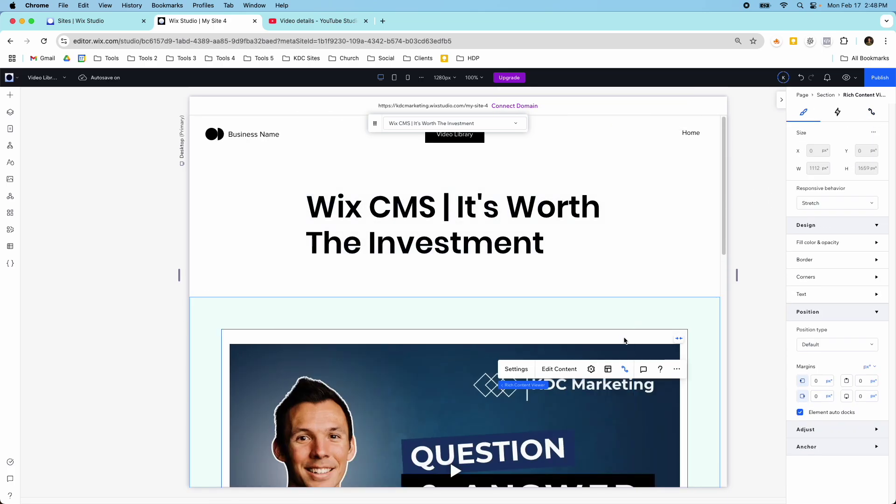
{"action": "scroll", "coordinate": [620, 338], "scroll_direction": "down", "scroll_amount": 15}
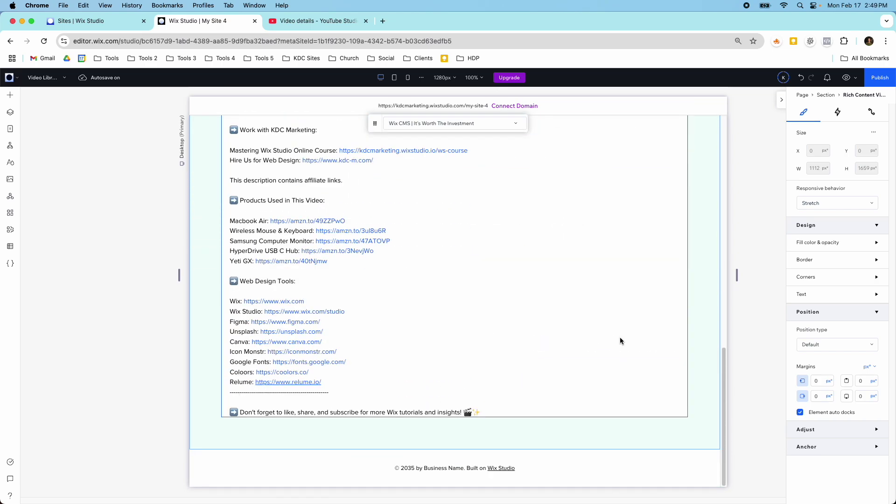
{"action": "scroll", "coordinate": [620, 341], "scroll_direction": "up", "scroll_amount": 10}
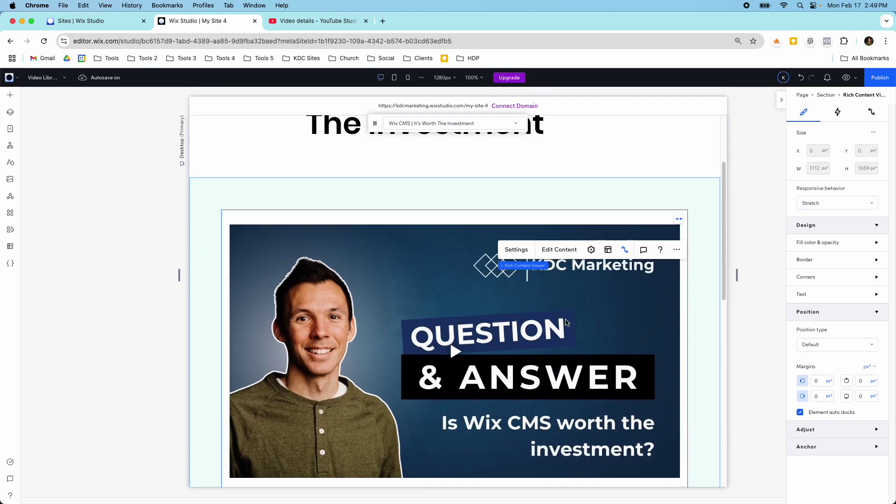
{"action": "scroll", "coordinate": [566, 322], "scroll_direction": "down", "scroll_amount": 10}
{"action": "scroll", "coordinate": [451, 297], "scroll_direction": "up", "scroll_amount": 3}
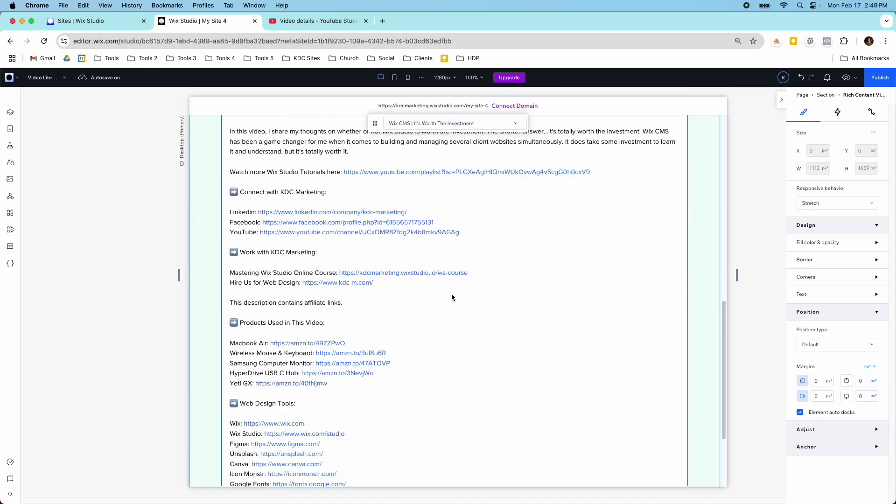
{"action": "scroll", "coordinate": [451, 297], "scroll_direction": "up", "scroll_amount": 5}
Set the viewer's top and bottom padding and side padding to 32 px each
{"action": "left_click", "coordinate": [608, 180]}
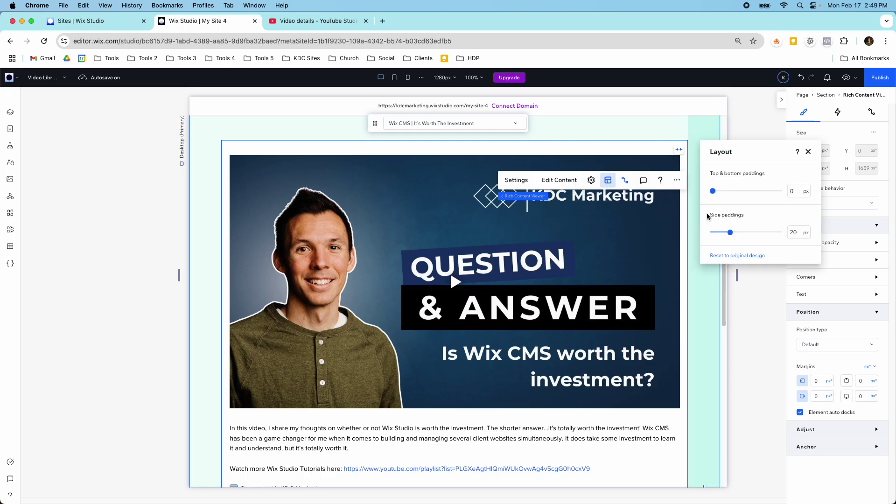
{"action": "left_click_drag", "start_coordinate": [714, 195], "coordinate": [731, 191]}
{"action": "scroll", "coordinate": [614, 219], "scroll_direction": "down", "scroll_amount": 10}
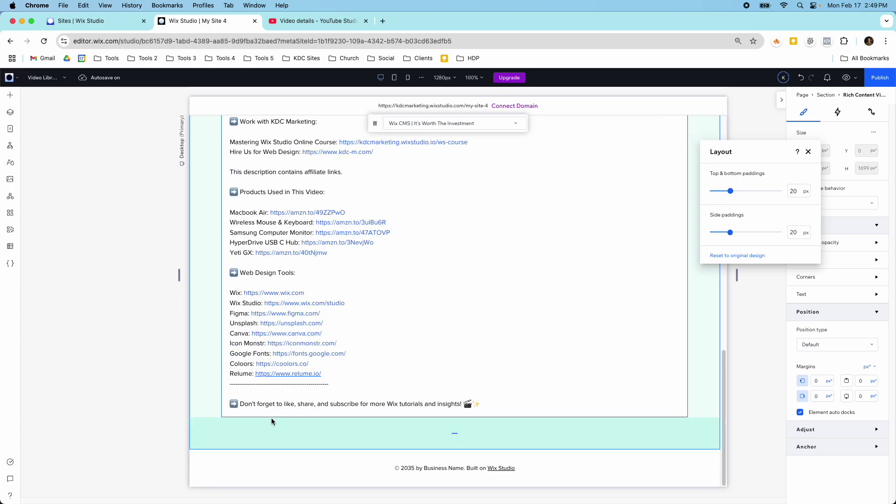
{"action": "scroll", "coordinate": [559, 339], "scroll_direction": "up", "scroll_amount": 5}
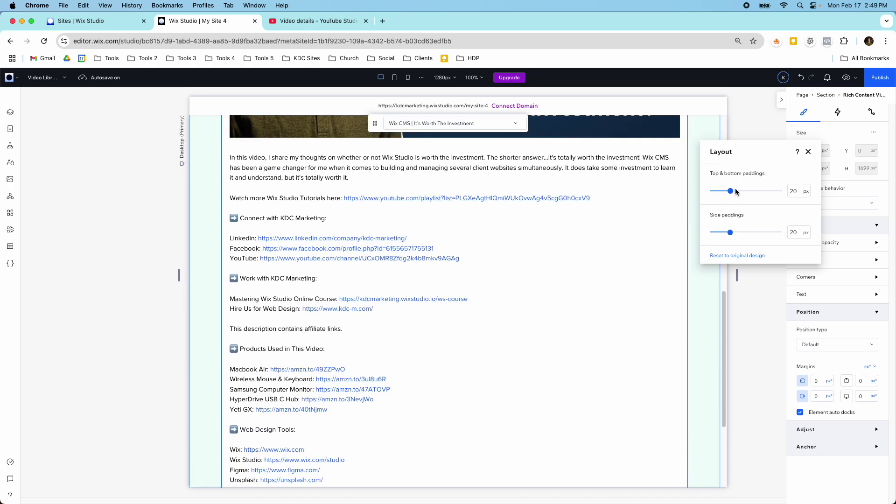
{"action": "left_click_drag", "start_coordinate": [734, 194], "coordinate": [741, 194]}
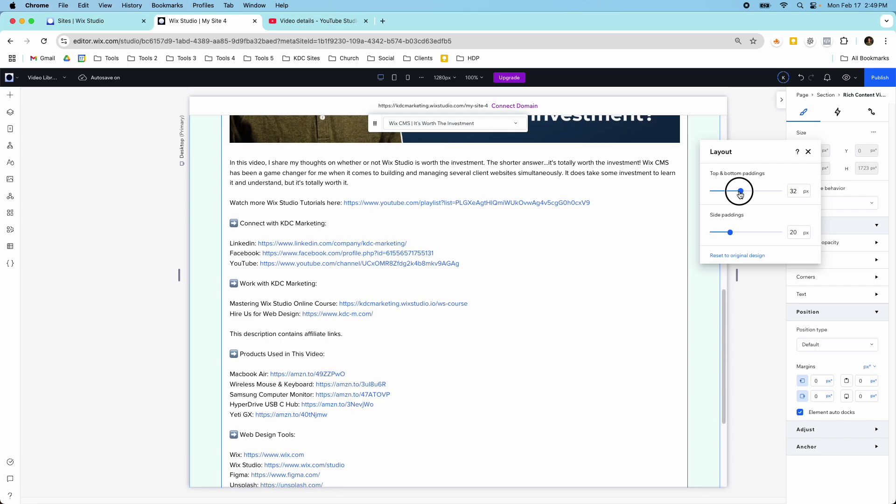
{"action": "left_click_drag", "start_coordinate": [733, 236], "coordinate": [740, 237]}
{"action": "scroll", "coordinate": [562, 243], "scroll_direction": "down", "scroll_amount": 5}
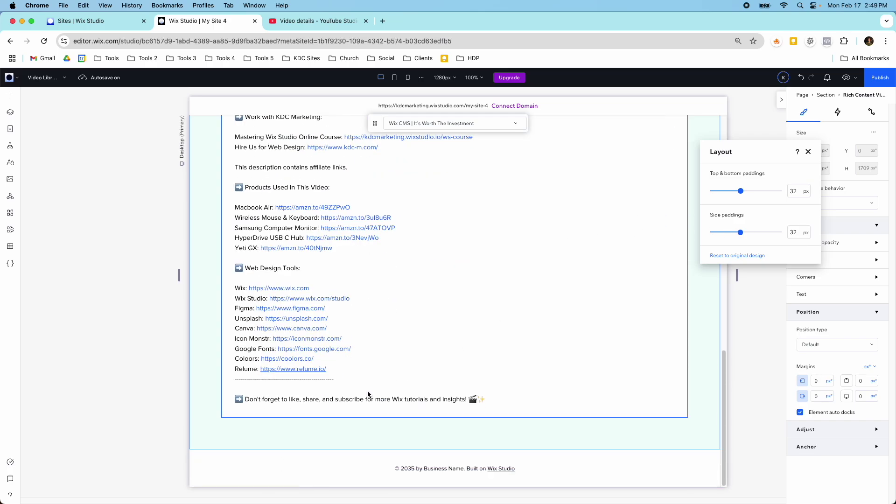
{"action": "scroll", "coordinate": [537, 336], "scroll_direction": "up", "scroll_amount": 15}
{"action": "left_click", "coordinate": [501, 309]}
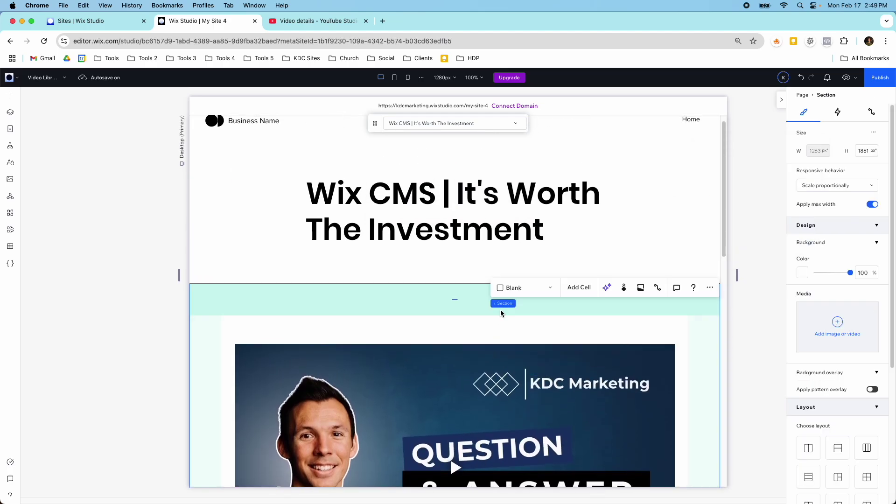
{"action": "scroll", "coordinate": [446, 238], "scroll_direction": "up", "scroll_amount": 1}
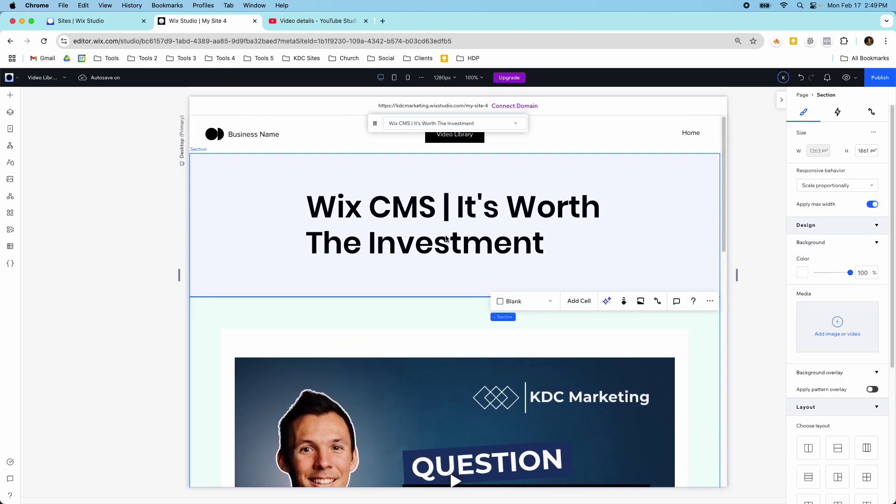
{"action": "left_click", "coordinate": [409, 122]}
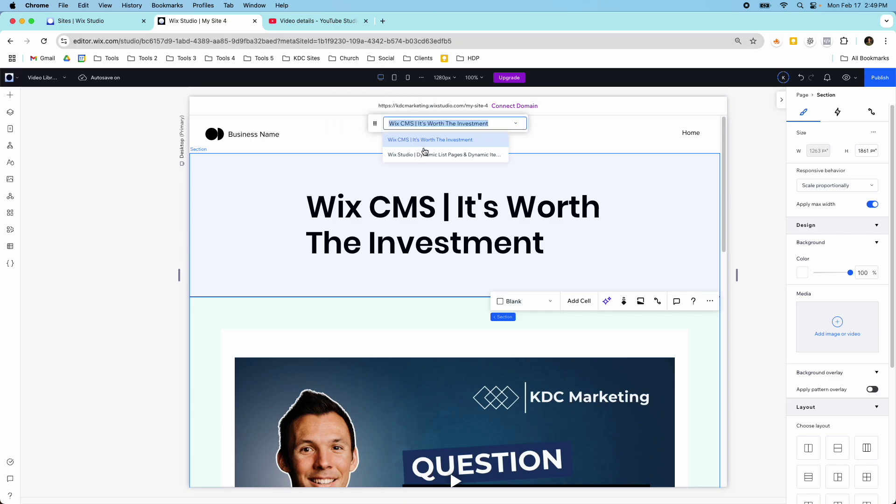
{"action": "left_click", "coordinate": [427, 155]}
{"action": "scroll", "coordinate": [415, 224], "scroll_direction": "down", "scroll_amount": 3}
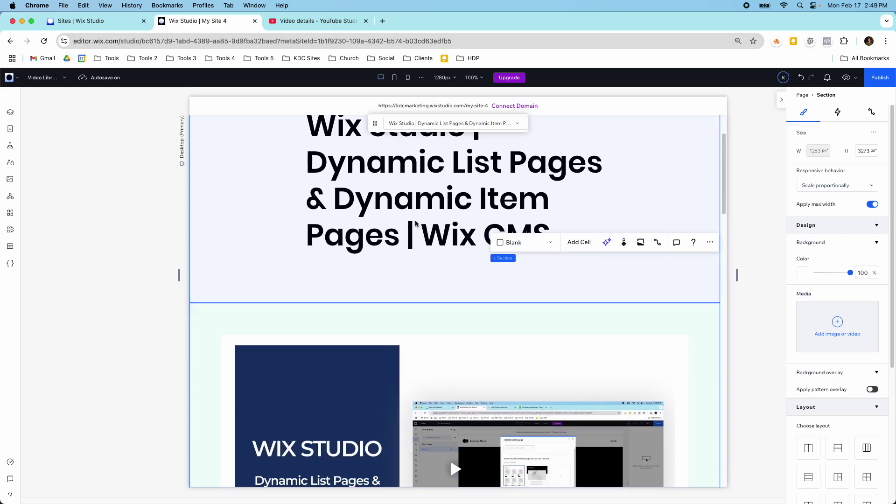
{"action": "scroll", "coordinate": [415, 224], "scroll_direction": "down", "scroll_amount": 5}
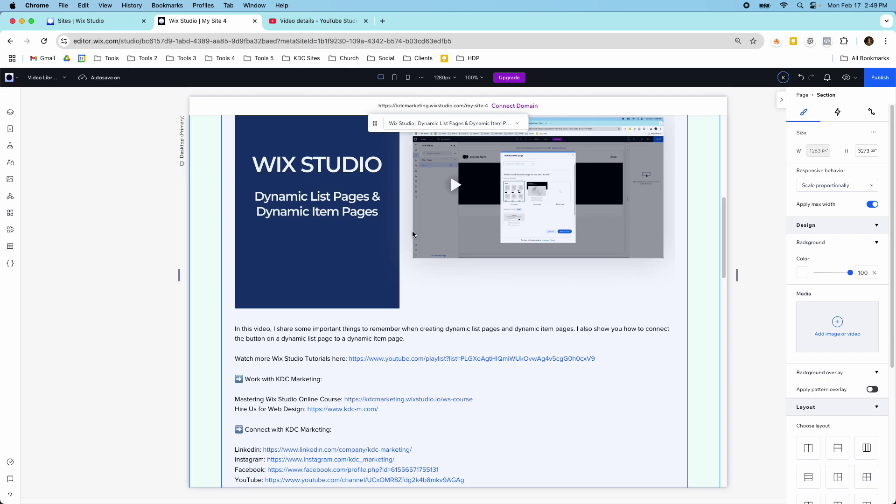
{"action": "scroll", "coordinate": [413, 234], "scroll_direction": "down", "scroll_amount": 6}
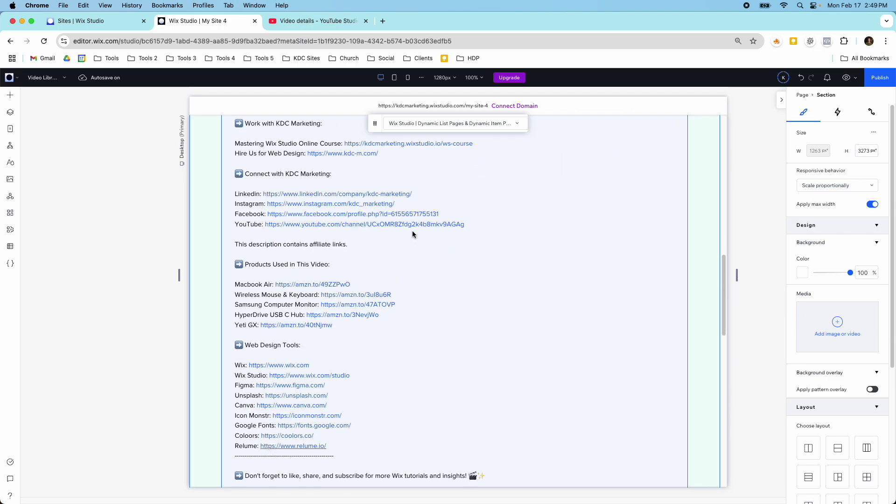
{"action": "scroll", "coordinate": [413, 234], "scroll_direction": "down", "scroll_amount": 10}
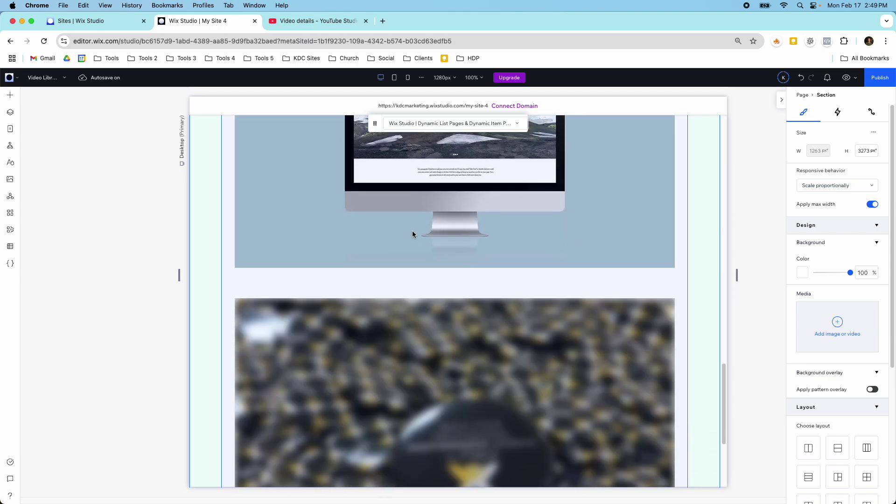
{"action": "scroll", "coordinate": [413, 234], "scroll_direction": "up", "scroll_amount": 8}
{"action": "scroll", "coordinate": [413, 233], "scroll_direction": "up", "scroll_amount": 15}
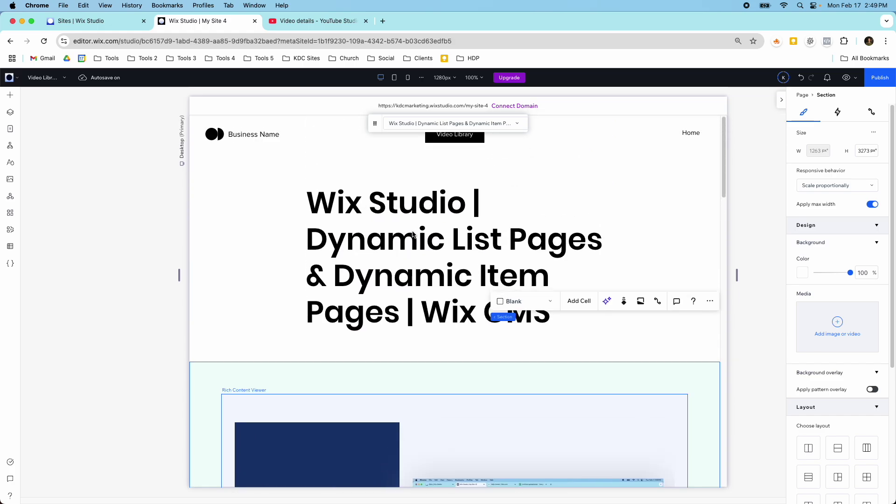
{"action": "scroll", "coordinate": [410, 196], "scroll_direction": "down", "scroll_amount": 7}
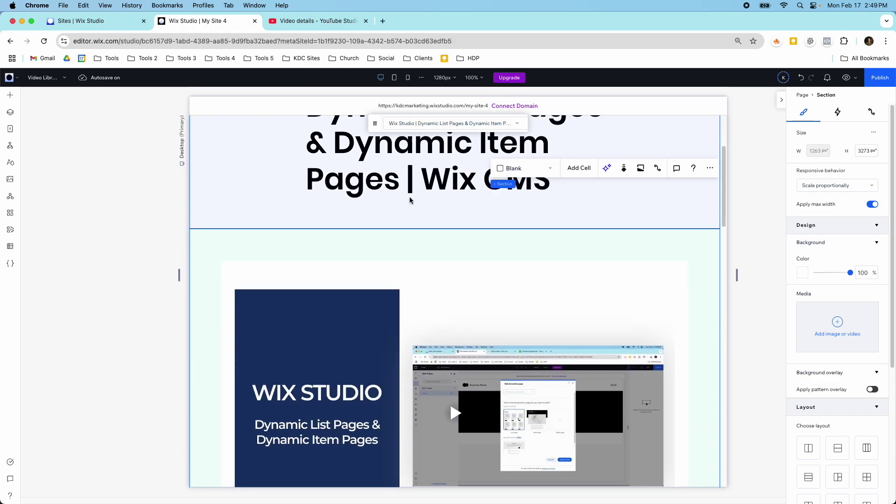
{"action": "scroll", "coordinate": [410, 197], "scroll_direction": "up", "scroll_amount": 7}
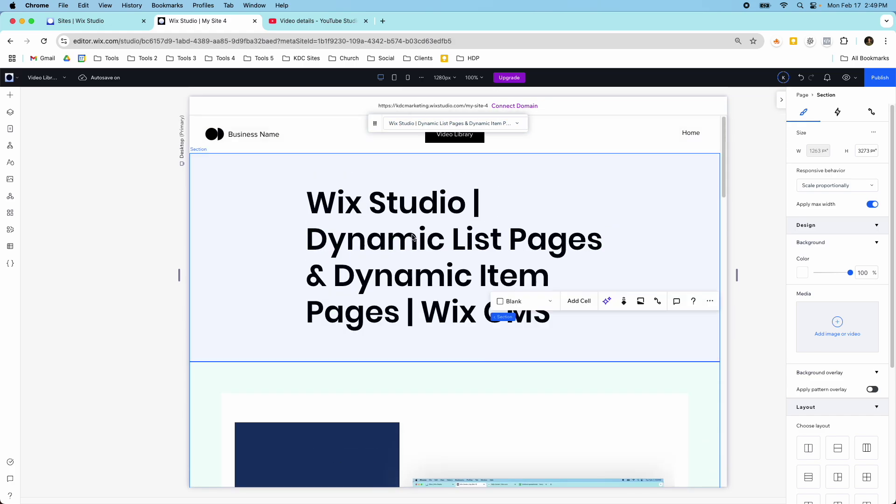
{"action": "scroll", "coordinate": [413, 238], "scroll_direction": "down", "scroll_amount": 11}
{"action": "scroll", "coordinate": [413, 255], "scroll_direction": "down", "scroll_amount": 16}
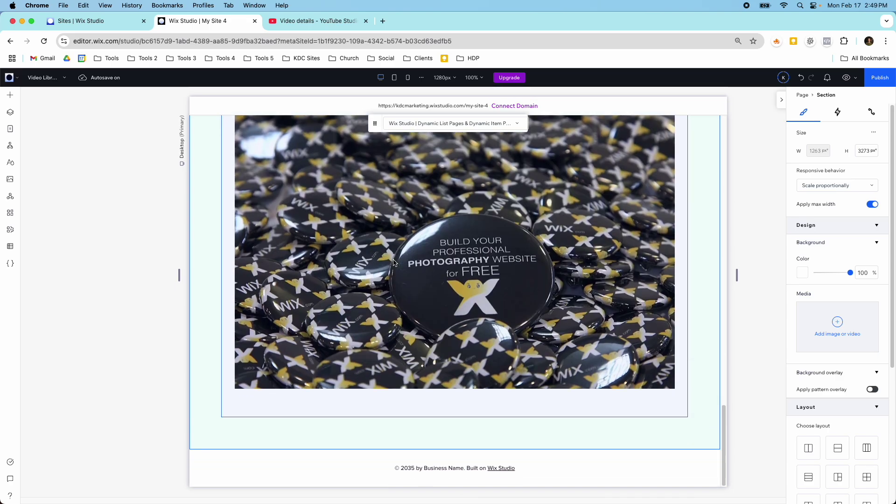
{"action": "scroll", "coordinate": [393, 262], "scroll_direction": "up", "scroll_amount": 20}
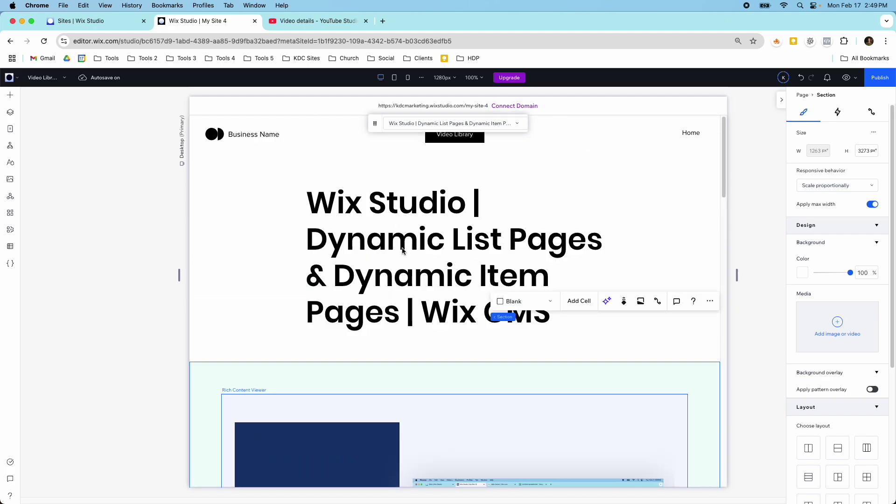
{"action": "scroll", "coordinate": [404, 227], "scroll_direction": "down", "scroll_amount": 12}
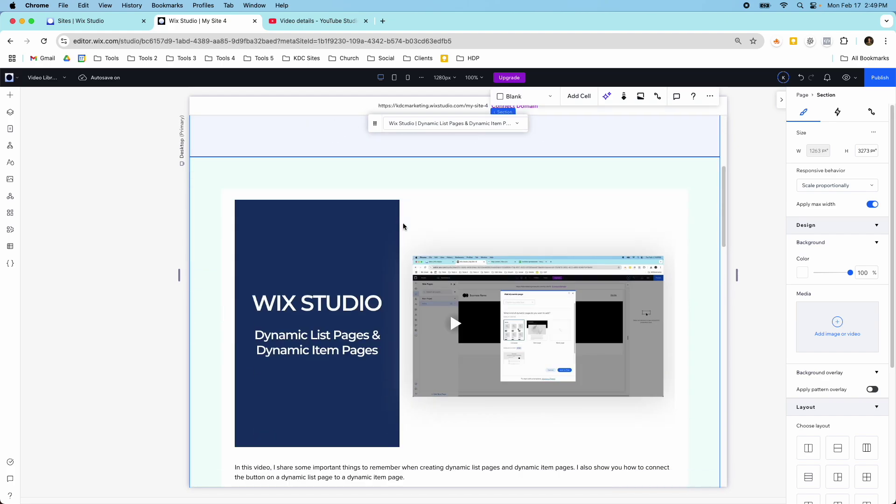
{"action": "scroll", "coordinate": [403, 226], "scroll_direction": "down", "scroll_amount": 6}
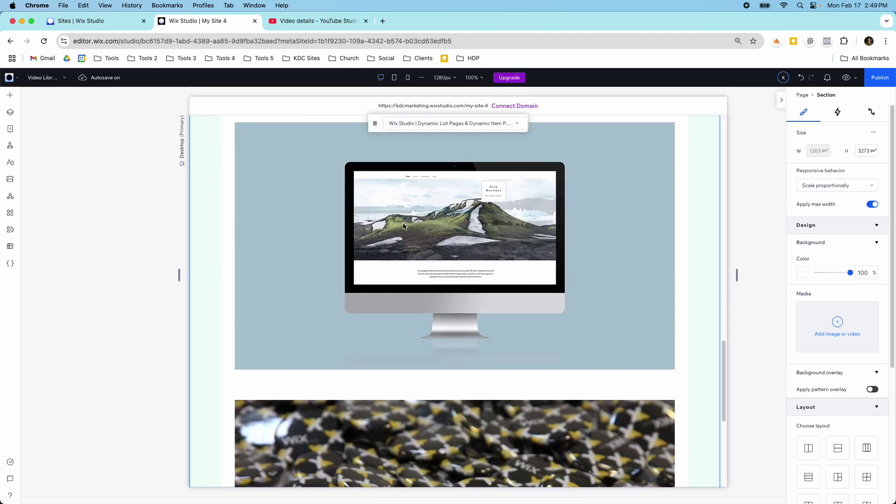
{"action": "scroll", "coordinate": [379, 227], "scroll_direction": "up", "scroll_amount": 6}
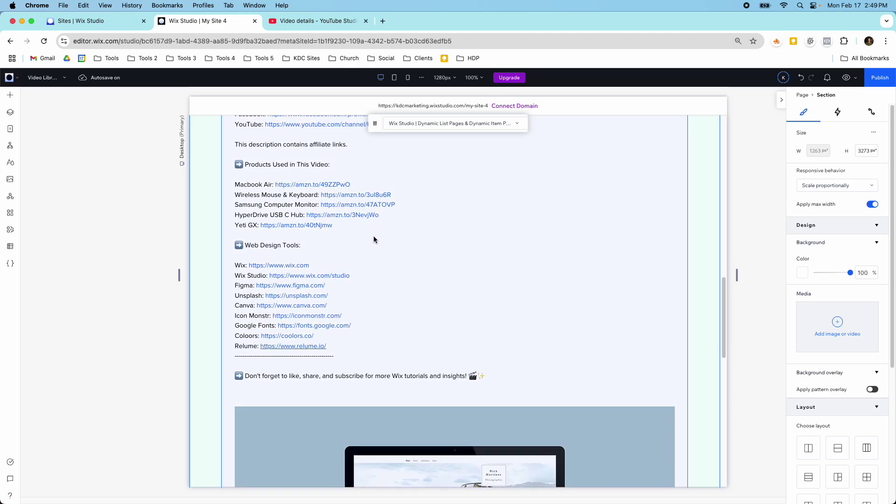
{"action": "scroll", "coordinate": [374, 236], "scroll_direction": "up", "scroll_amount": 15}
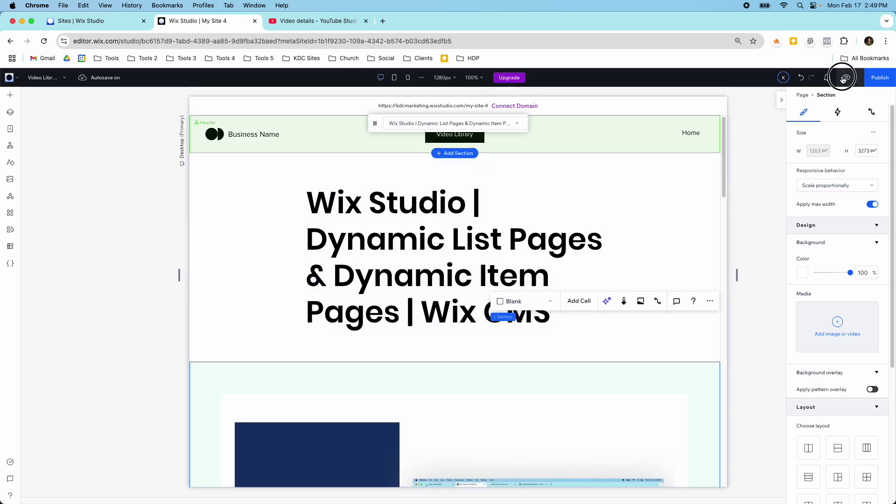
Preview the Video Library page, test the first card's View Now link, and return to the editor
{"action": "left_click", "coordinate": [845, 78]}
{"action": "left_click", "coordinate": [445, 136]}
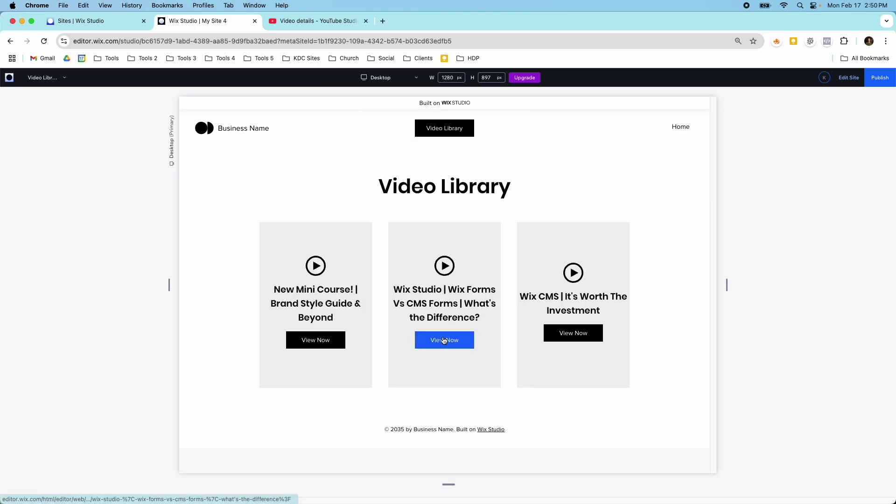
{"action": "left_click", "coordinate": [322, 344]}
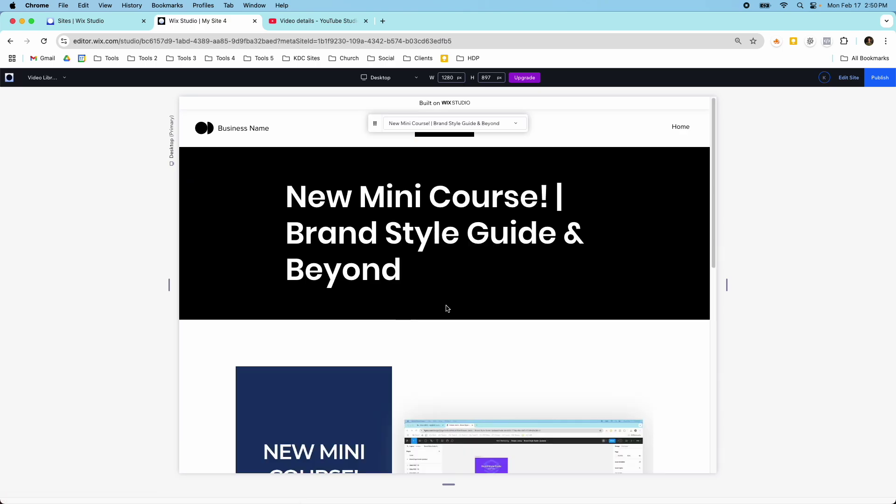
{"action": "scroll", "coordinate": [446, 308], "scroll_direction": "down", "scroll_amount": 3}
{"action": "scroll", "coordinate": [446, 308], "scroll_direction": "up", "scroll_amount": 3}
{"action": "scroll", "coordinate": [447, 306], "scroll_direction": "down", "scroll_amount": 10}
{"action": "scroll", "coordinate": [447, 303], "scroll_direction": "up", "scroll_amount": 10}
{"action": "left_click", "coordinate": [64, 78]}
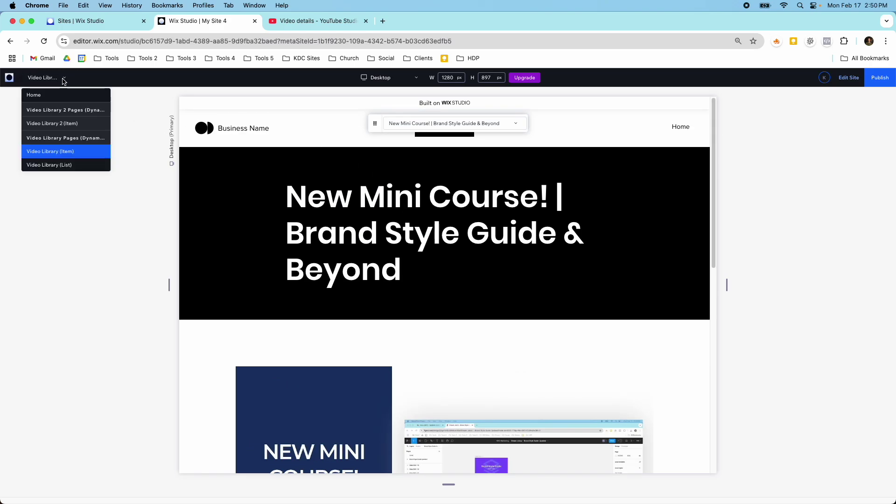
{"action": "left_click", "coordinate": [853, 80]}
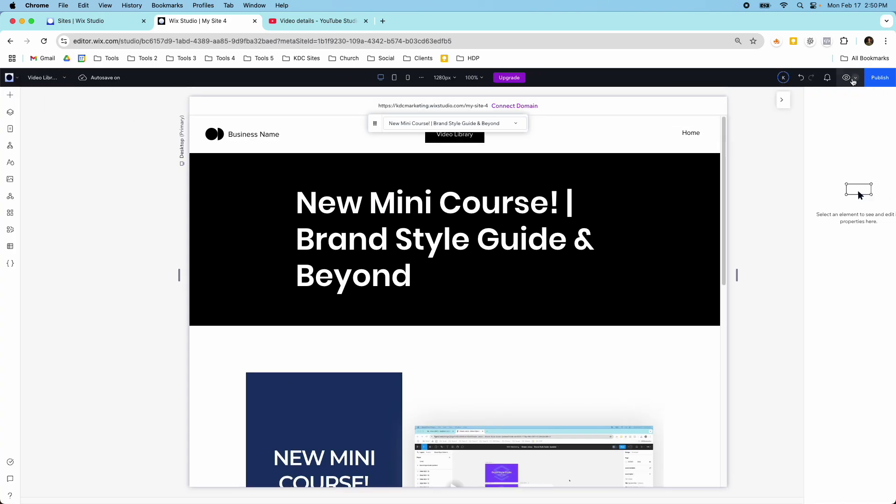
Switch to the Video Library 2 item page from the site pages list
{"action": "left_click", "coordinate": [56, 81]}
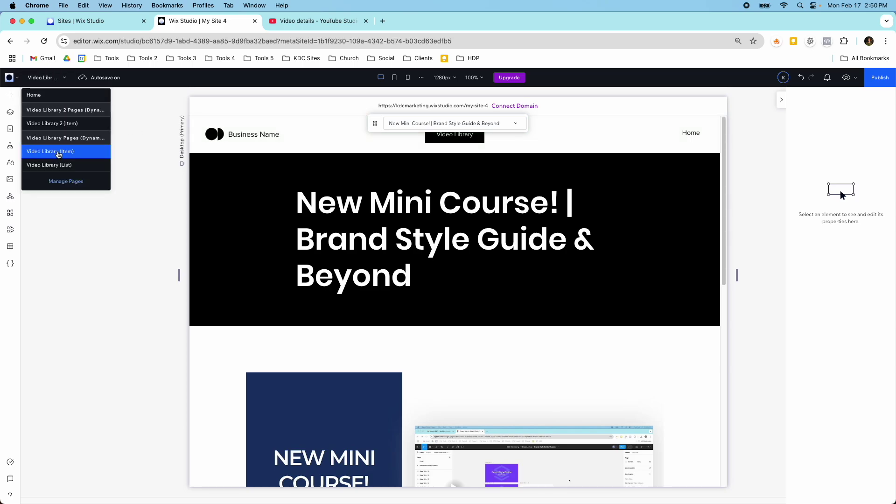
{"action": "left_click", "coordinate": [66, 128]}
{"action": "scroll", "coordinate": [385, 217], "scroll_direction": "down", "scroll_amount": 15}
{"action": "scroll", "coordinate": [378, 242], "scroll_direction": "up", "scroll_amount": 15}
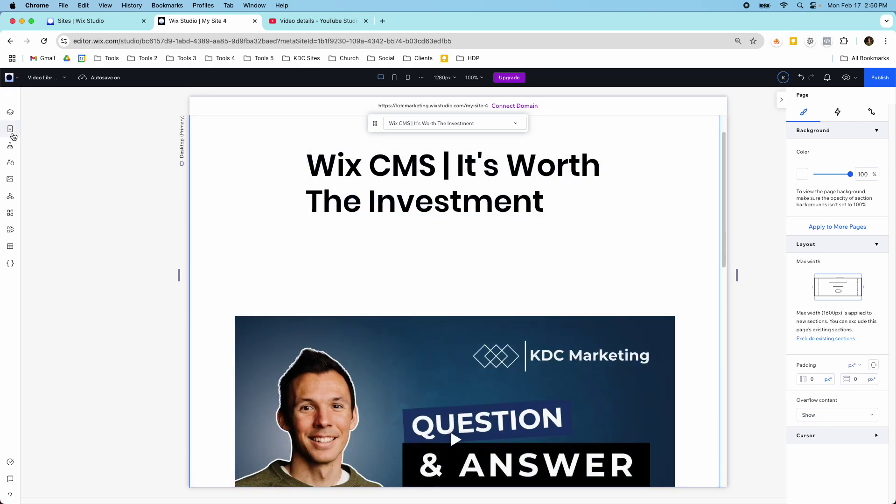
Add a dynamic list page based on the Video Library 2 collection to the site
{"action": "left_click", "coordinate": [9, 129]}
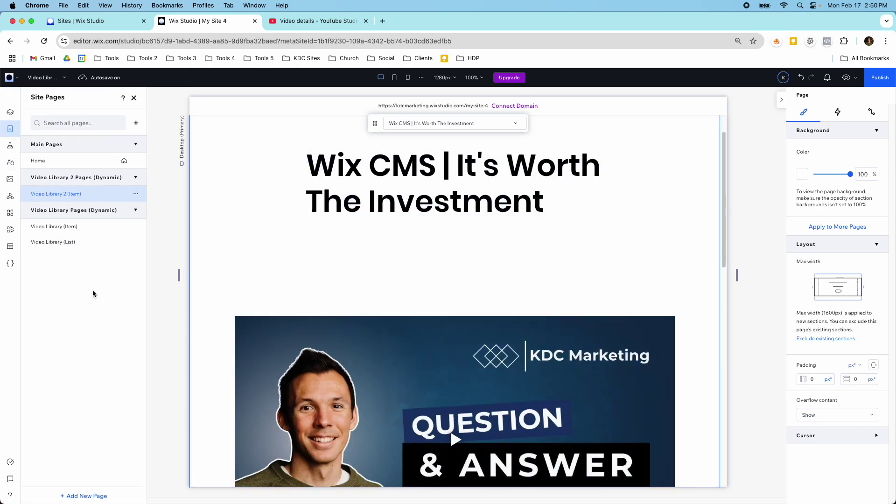
{"action": "left_click", "coordinate": [81, 496]}
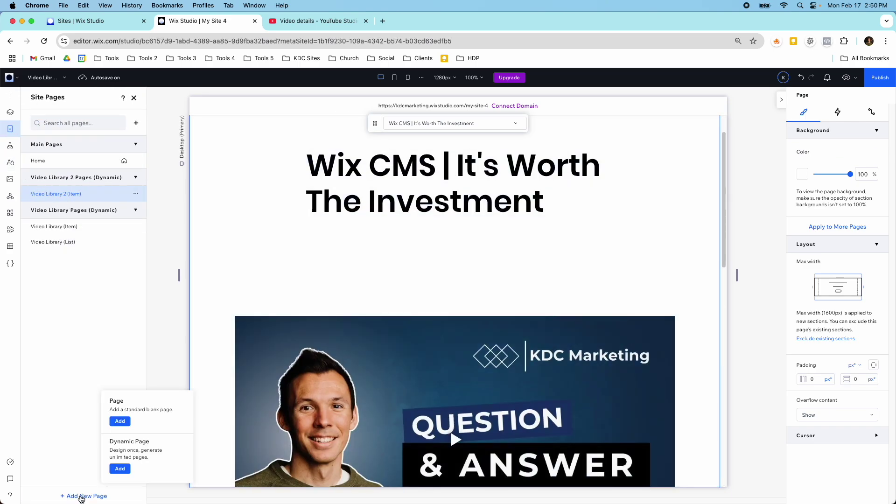
{"action": "left_click", "coordinate": [135, 469]}
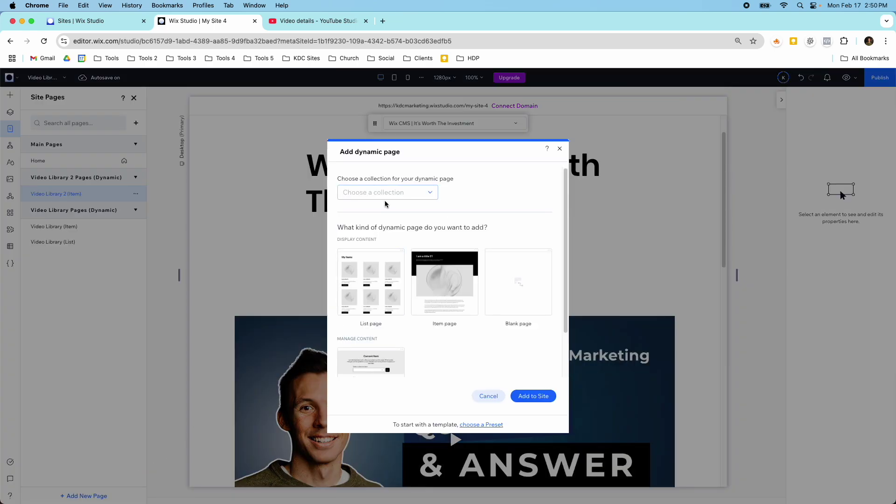
{"action": "left_click", "coordinate": [386, 196]}
{"action": "left_click", "coordinate": [391, 240]}
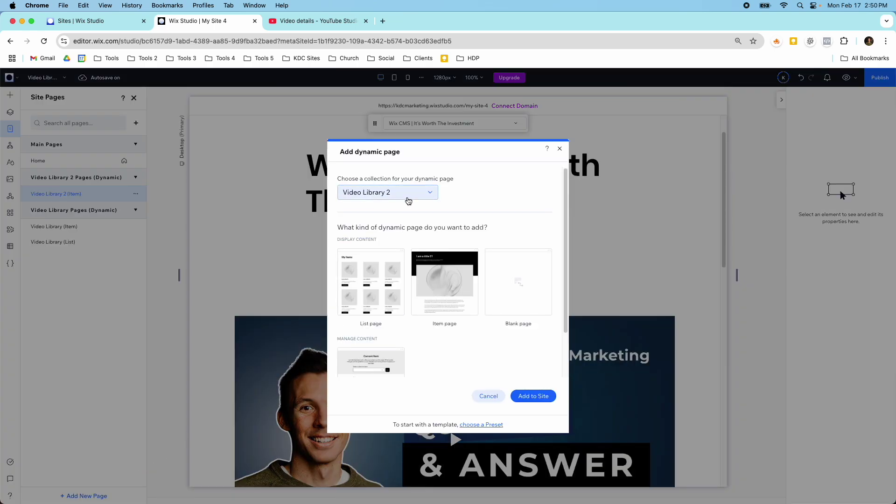
{"action": "left_click", "coordinate": [386, 280]}
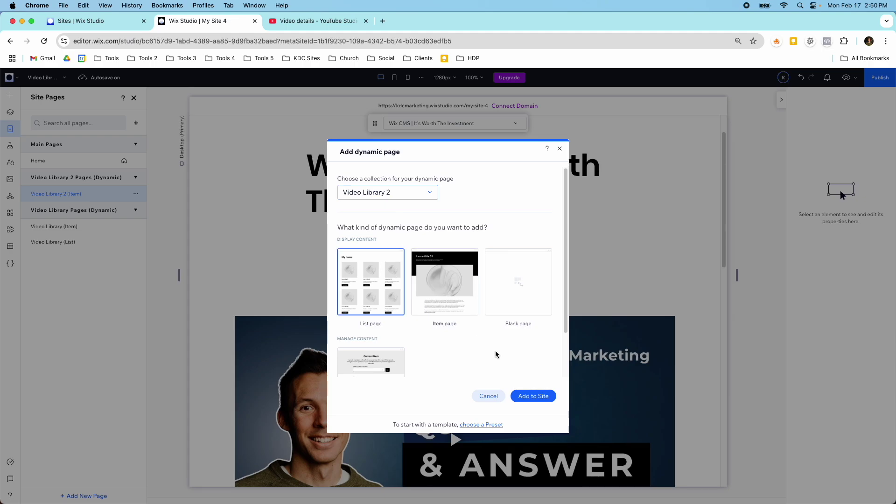
{"action": "left_click", "coordinate": [536, 396]}
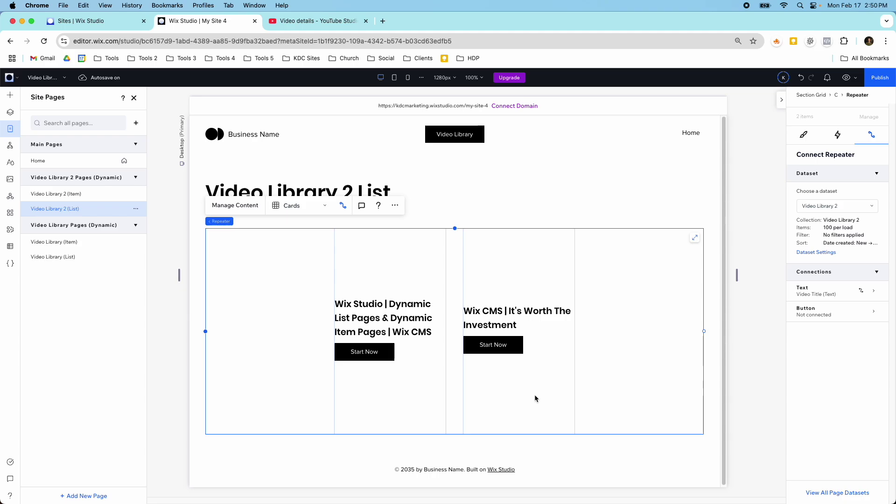
Centre the Video Library 2 List heading box and its text above the video cards
{"action": "left_click", "coordinate": [410, 317]}
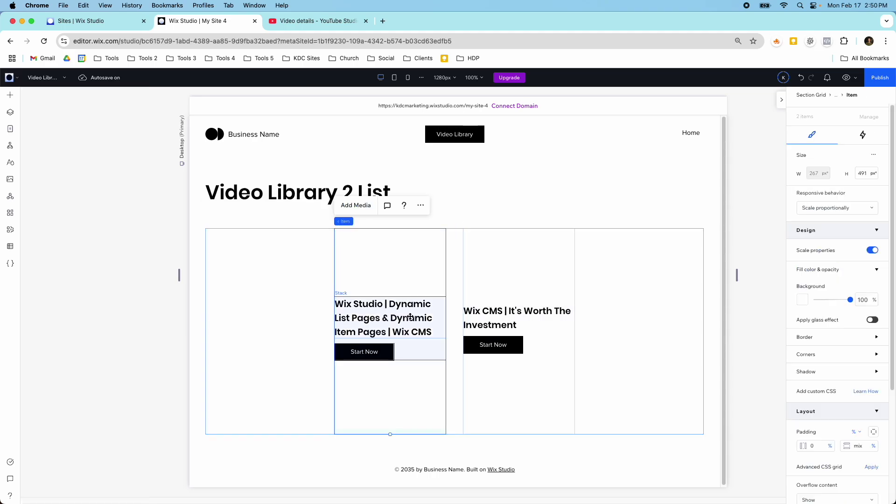
{"action": "left_click", "coordinate": [484, 338]}
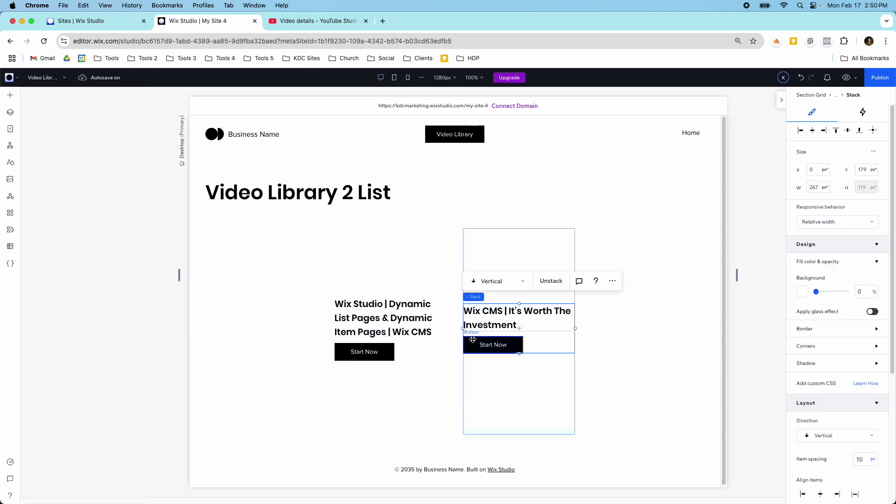
{"action": "left_click", "coordinate": [329, 194]}
{"action": "left_click", "coordinate": [329, 194]}
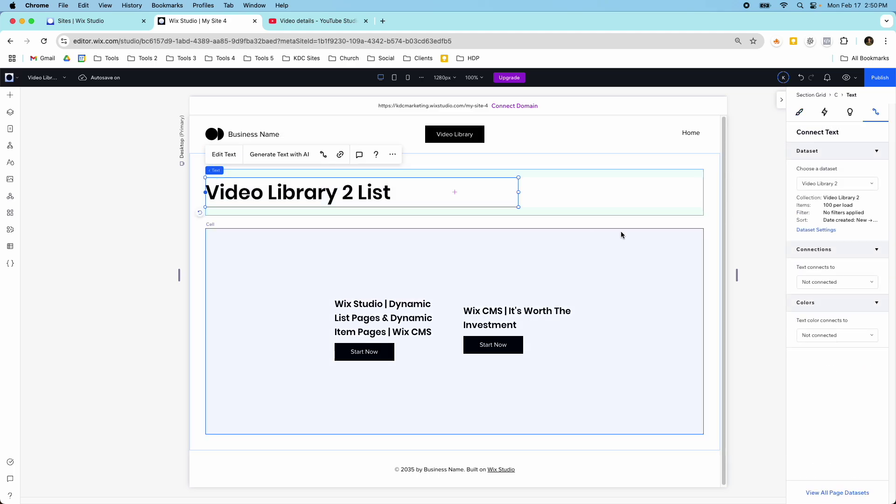
{"action": "left_click", "coordinate": [799, 112]}
{"action": "scroll", "coordinate": [829, 425], "scroll_direction": "down", "scroll_amount": 5}
{"action": "scroll", "coordinate": [826, 280], "scroll_direction": "up", "scroll_amount": 5}
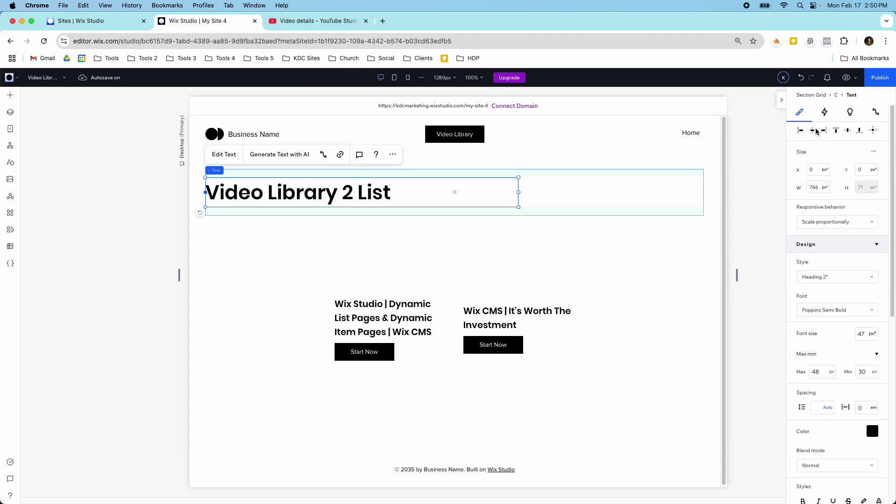
{"action": "left_click", "coordinate": [865, 133]}
{"action": "scroll", "coordinate": [801, 352], "scroll_direction": "down", "scroll_amount": 8}
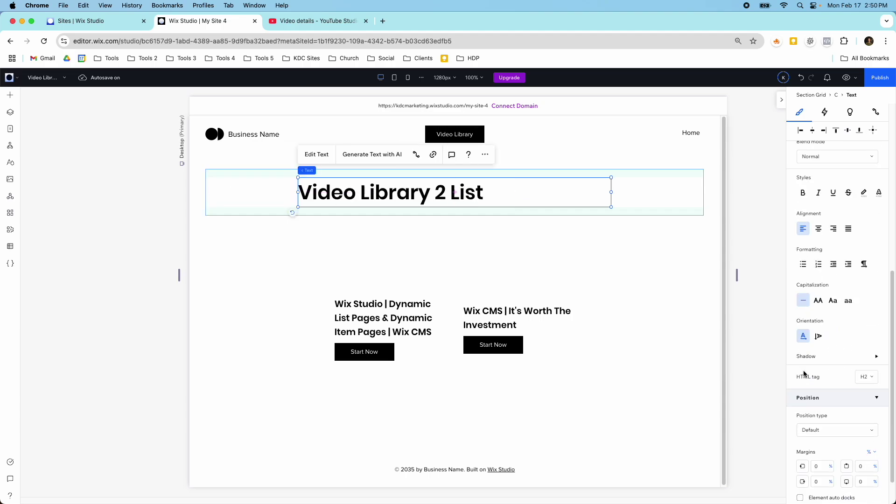
{"action": "left_click", "coordinate": [818, 229]}
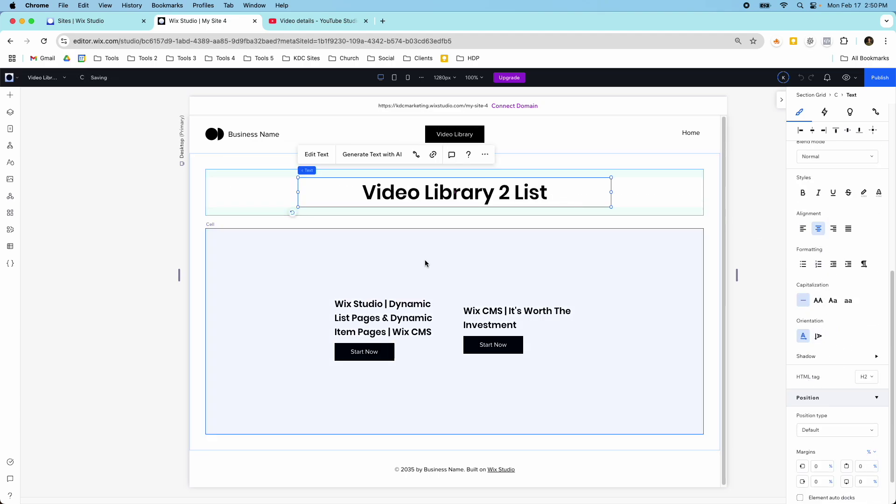
{"action": "left_click", "coordinate": [375, 321]}
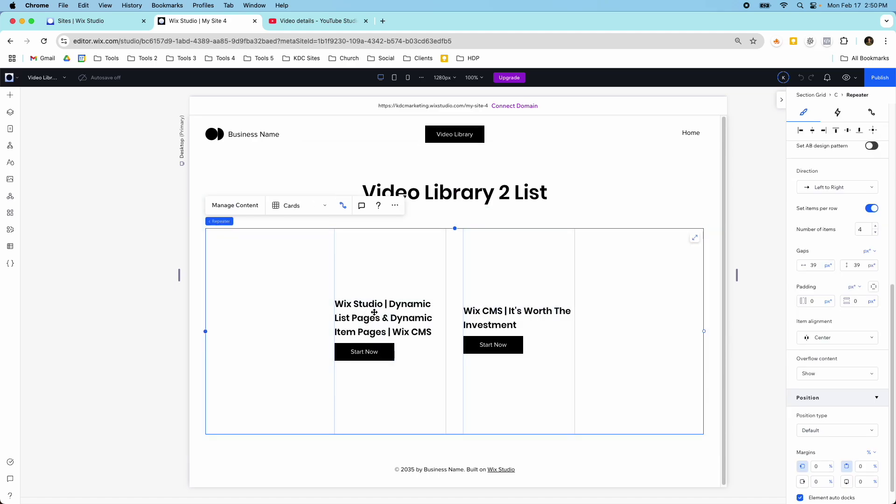
Add a basic shape to the first card and replace it with a play icon found by searching 'video'
{"action": "left_click", "coordinate": [10, 94]}
{"action": "left_click", "coordinate": [35, 124]}
{"action": "left_click_drag", "start_coordinate": [114, 236], "coordinate": [365, 276]}
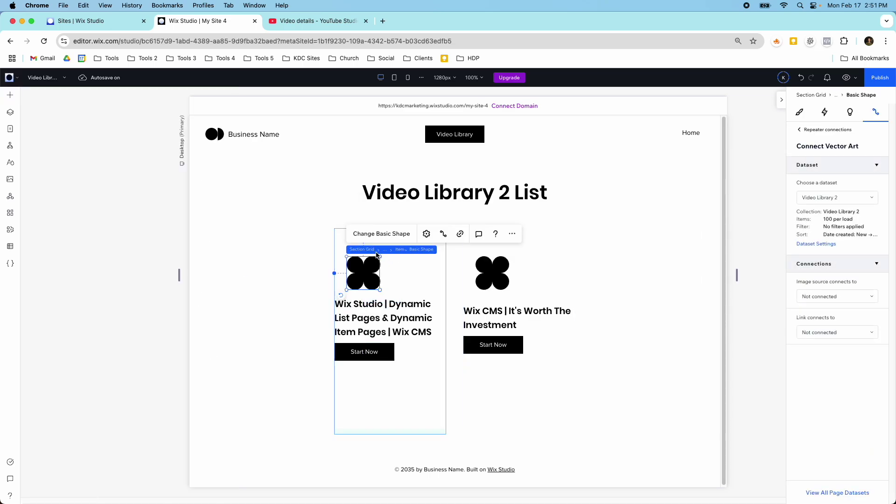
{"action": "mouse_move", "coordinate": [372, 243]}
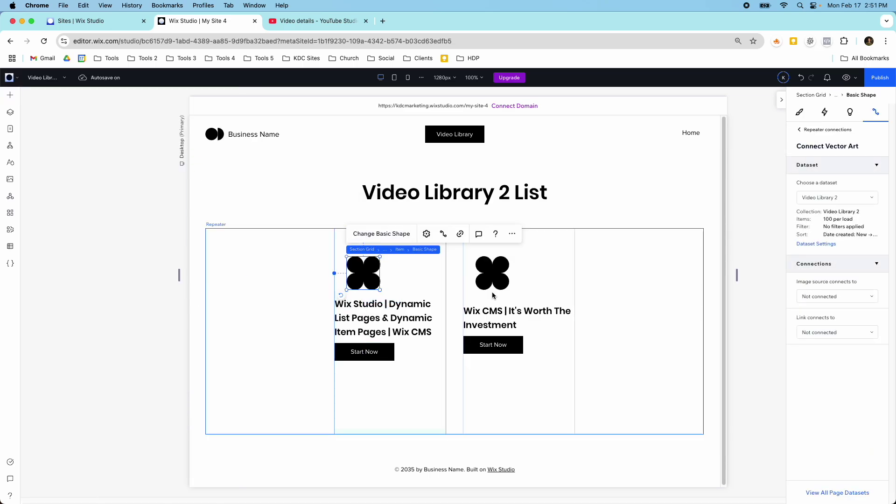
{"action": "left_click", "coordinate": [378, 234]}
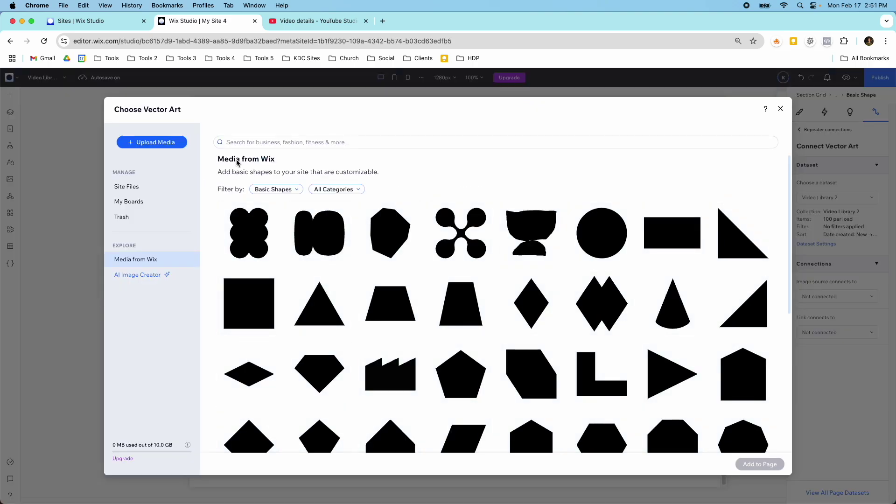
{"action": "left_click", "coordinate": [250, 142]}
{"action": "type", "text": "vido"}
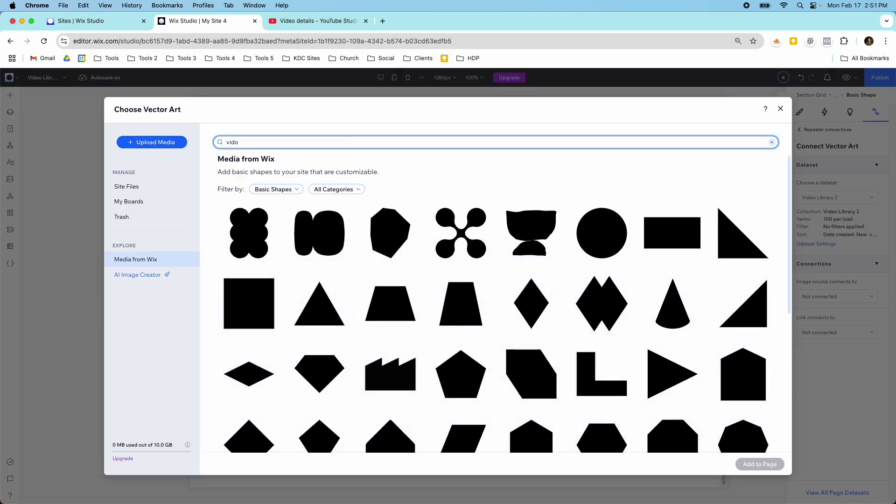
{"action": "key", "text": "BackSpace"}
{"action": "type", "text": "eo"}
{"action": "key", "text": "Return"}
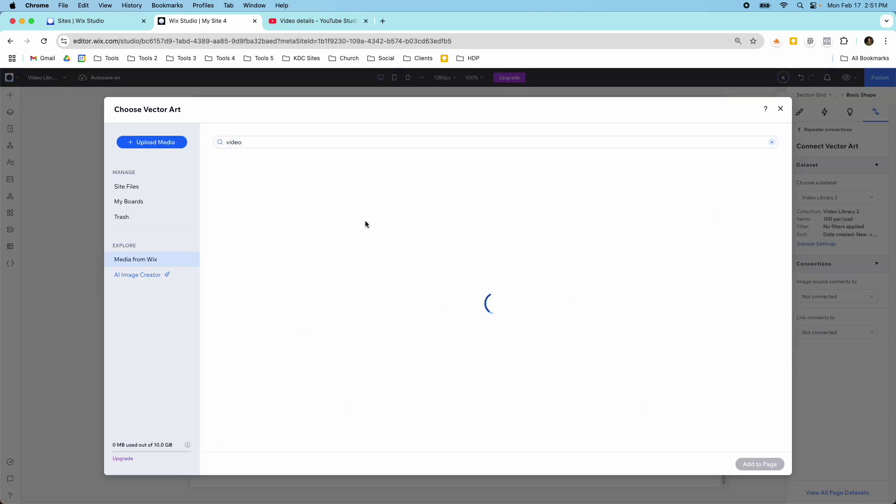
{"action": "left_click", "coordinate": [369, 227]}
{"action": "left_click", "coordinate": [741, 461]}
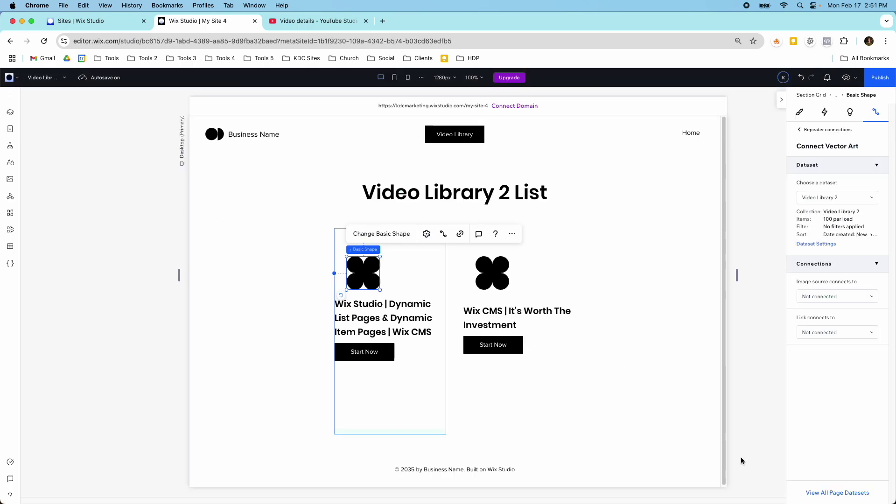
Set the play icon's height to 48 px and stack it with the video title
{"action": "left_click", "coordinate": [807, 113]}
{"action": "left_click", "coordinate": [858, 187]}
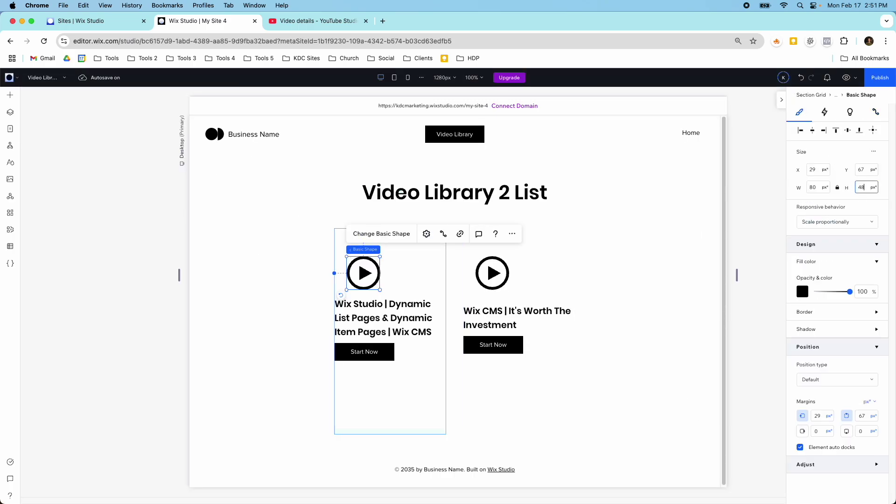
{"action": "key", "text": "Return"}
{"action": "left_click_drag", "start_coordinate": [358, 268], "coordinate": [351, 304]}
{"action": "left_click", "coordinate": [418, 302]}
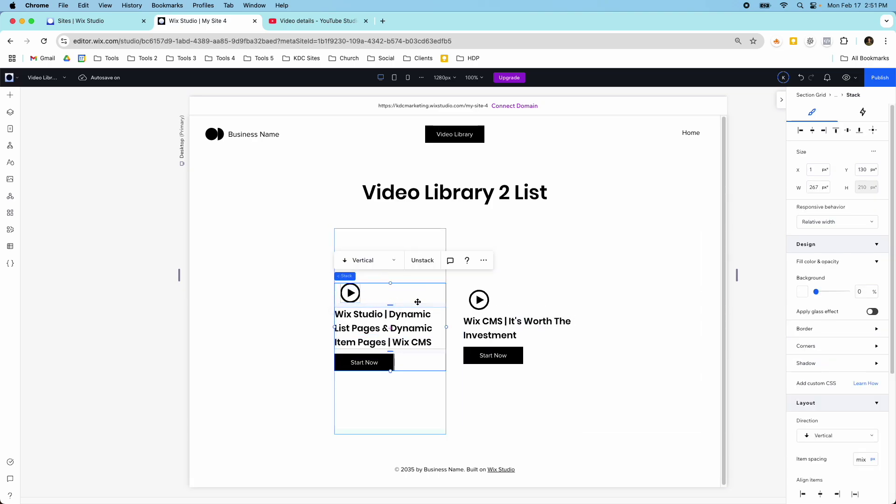
Centre the icon, title and button in the card and shorten the repeater items
{"action": "scroll", "coordinate": [829, 330], "scroll_direction": "down", "scroll_amount": 5}
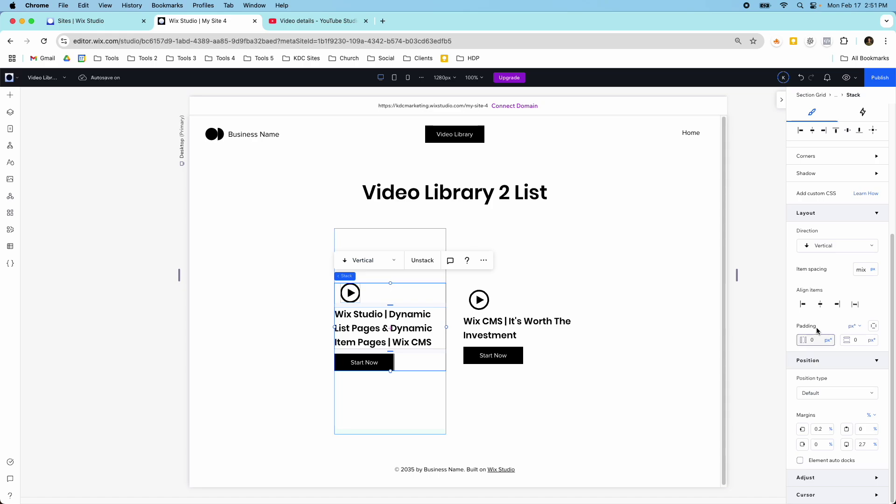
{"action": "left_click", "coordinate": [817, 307]}
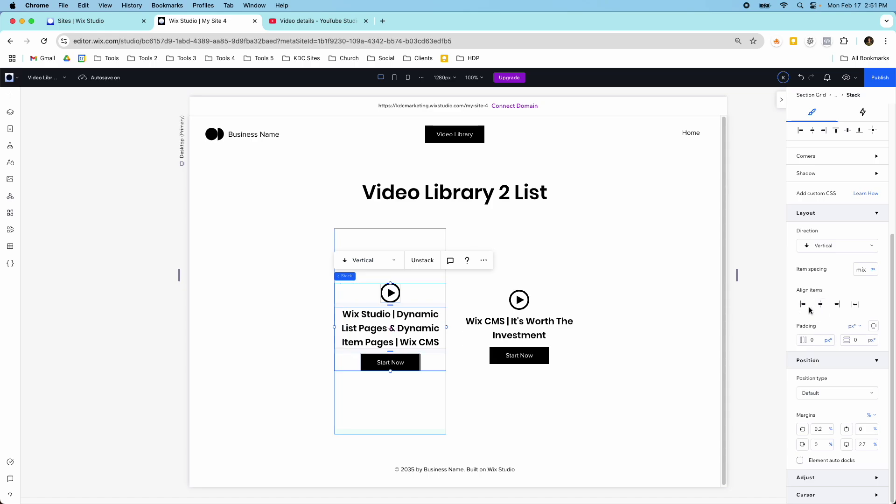
{"action": "left_click", "coordinate": [506, 392]}
{"action": "left_click_drag", "start_coordinate": [517, 414], "coordinate": [519, 364]}
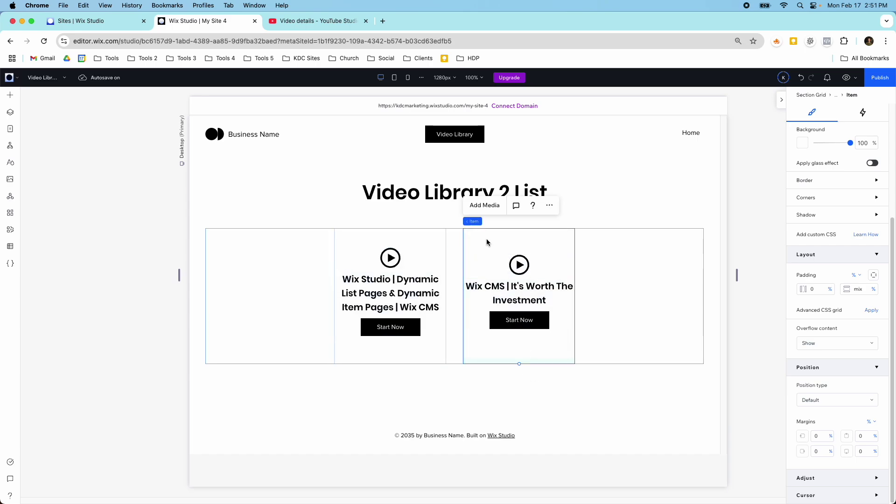
Give the repeater cards a light grey theme background colour
{"action": "scroll", "coordinate": [817, 278], "scroll_direction": "up", "scroll_amount": 5}
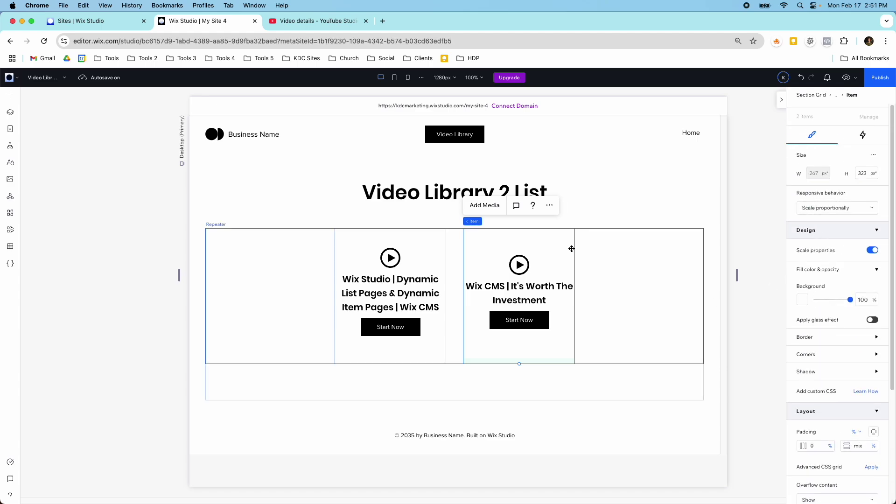
{"action": "left_click", "coordinate": [801, 301]}
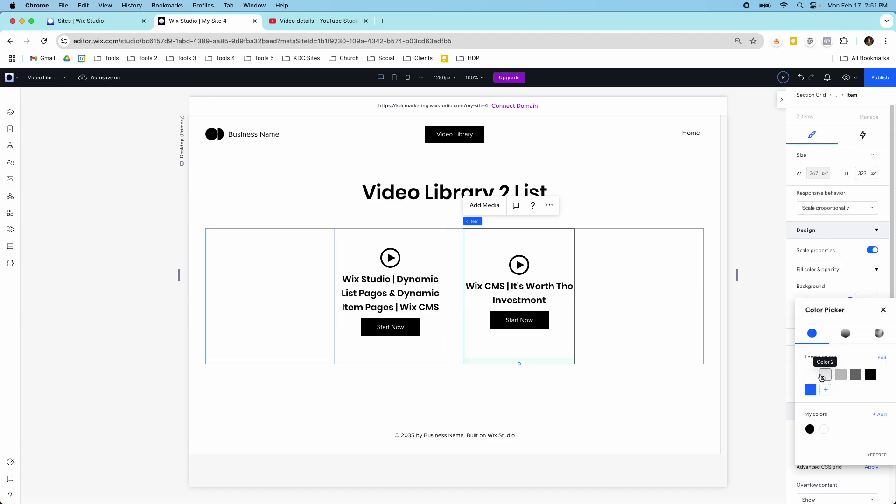
{"action": "left_click", "coordinate": [825, 375]}
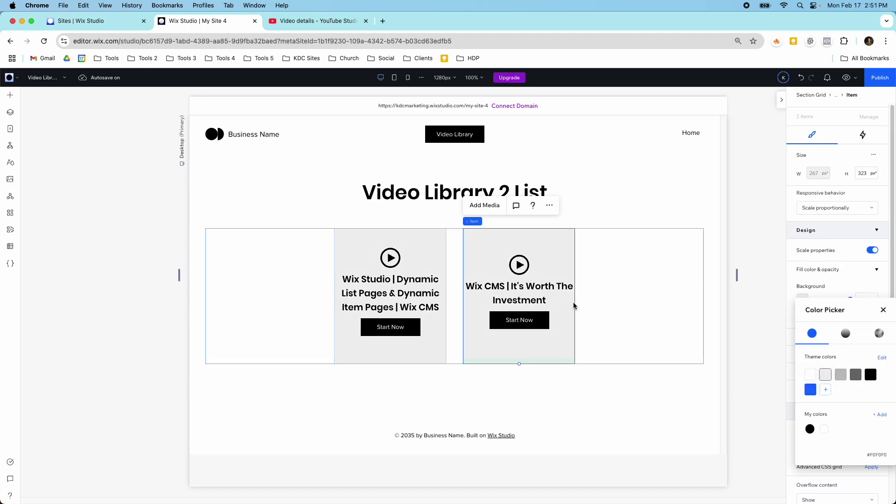
{"action": "left_click", "coordinate": [809, 390]}
{"action": "left_click", "coordinate": [824, 377]}
{"action": "left_click", "coordinate": [660, 298]}
{"action": "left_click", "coordinate": [392, 329]}
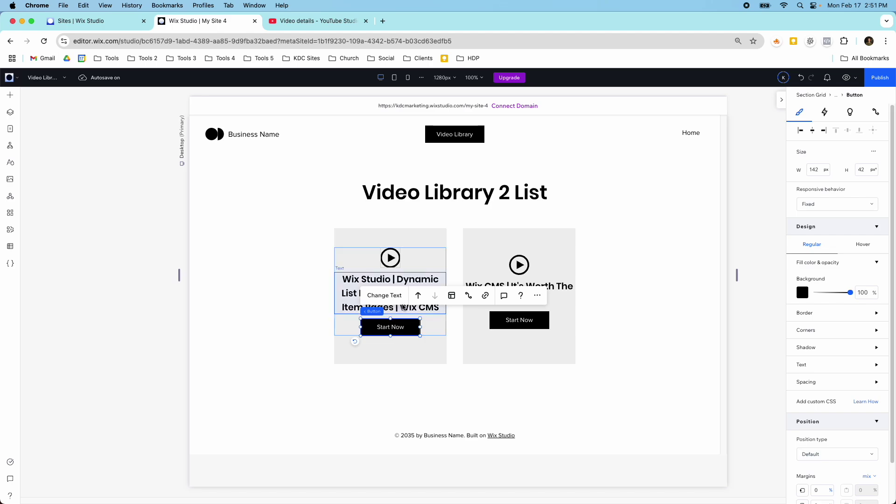
Relabel the card button 'View Now'
{"action": "left_click", "coordinate": [402, 304]}
{"action": "type", "text": "Vide"}
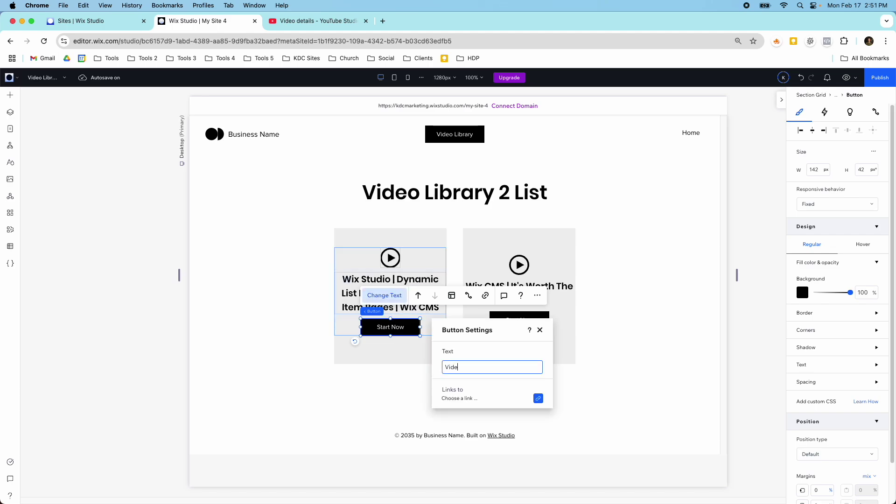
{"action": "type", "text": " Now"}
{"action": "key", "text": "Return"}
{"action": "left_click", "coordinate": [373, 354]}
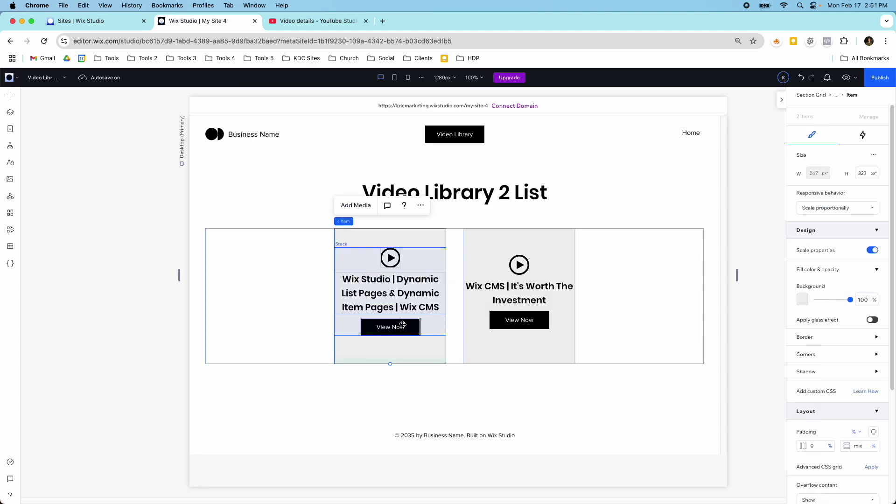
Set the card stack's item spacing to 16 px
{"action": "left_click", "coordinate": [413, 275]}
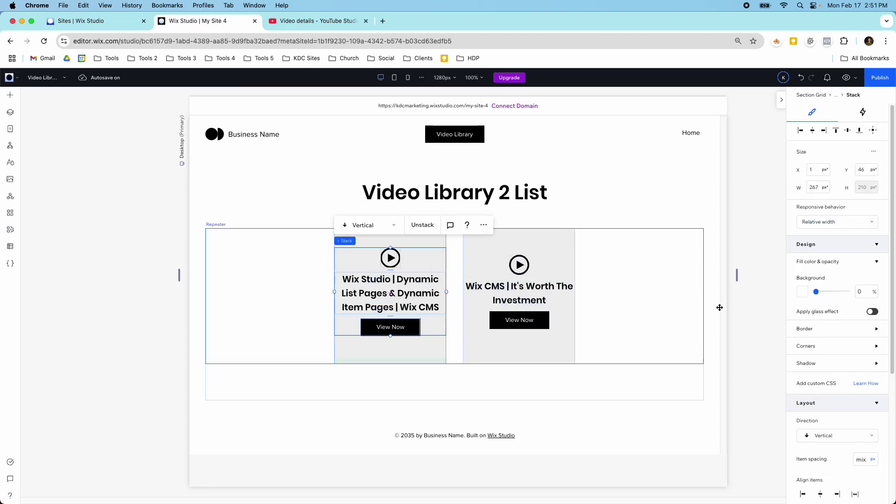
{"action": "scroll", "coordinate": [868, 380], "scroll_direction": "down", "scroll_amount": 2}
{"action": "left_click", "coordinate": [864, 380]}
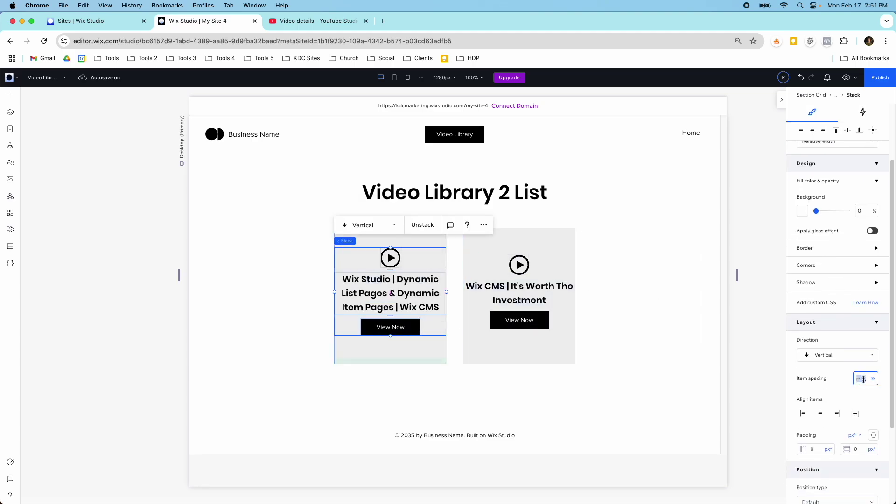
{"action": "key", "text": "Return"}
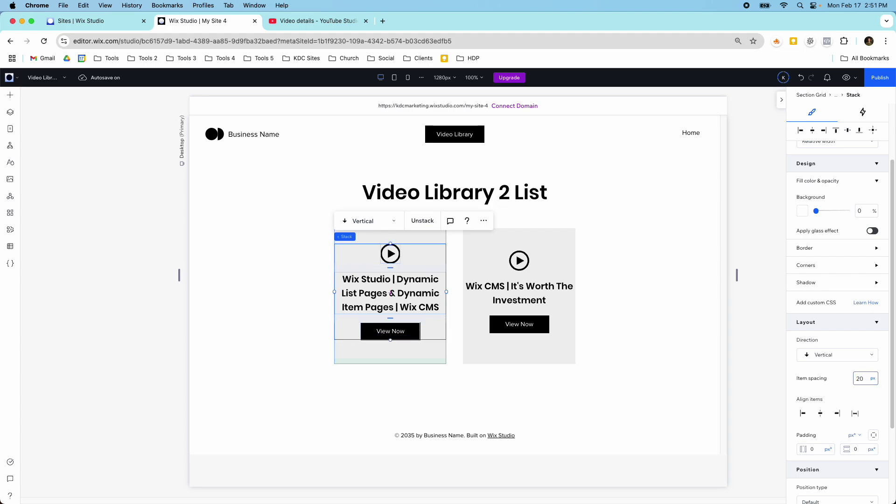
{"action": "left_click", "coordinate": [862, 380]}
{"action": "type", "text": "16"}
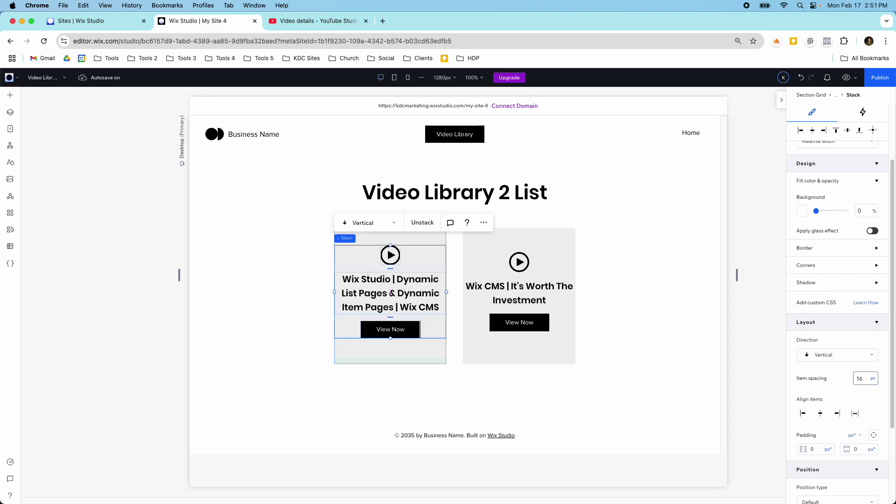
{"action": "left_click", "coordinate": [871, 131]}
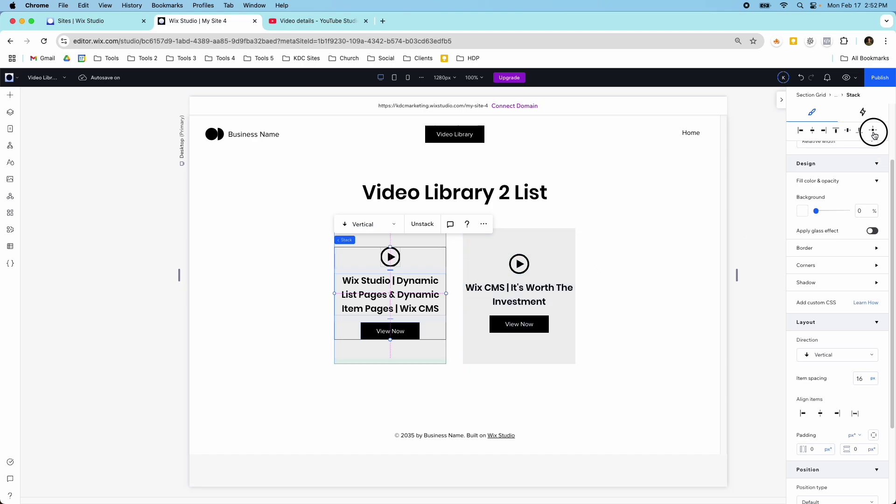
Connect the View Now button's click action to the Video Library 2 (Item) page
{"action": "left_click", "coordinate": [406, 330]}
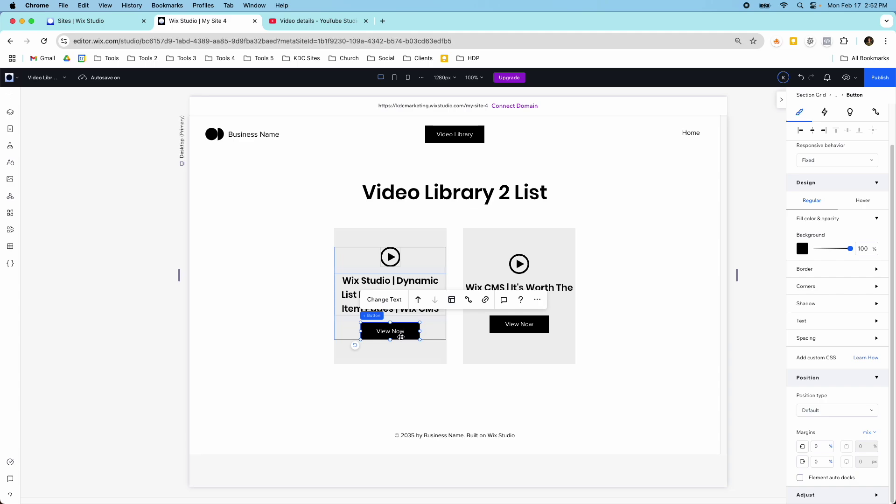
{"action": "left_click", "coordinate": [468, 300]}
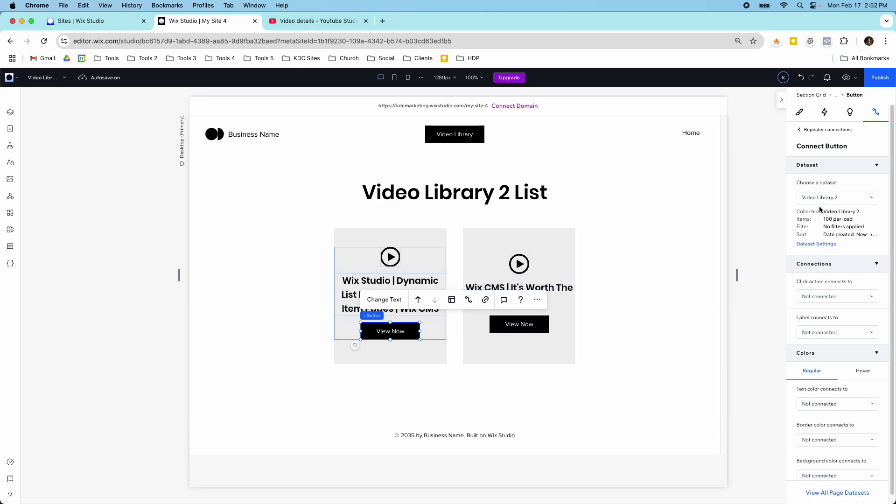
{"action": "left_click", "coordinate": [828, 298]}
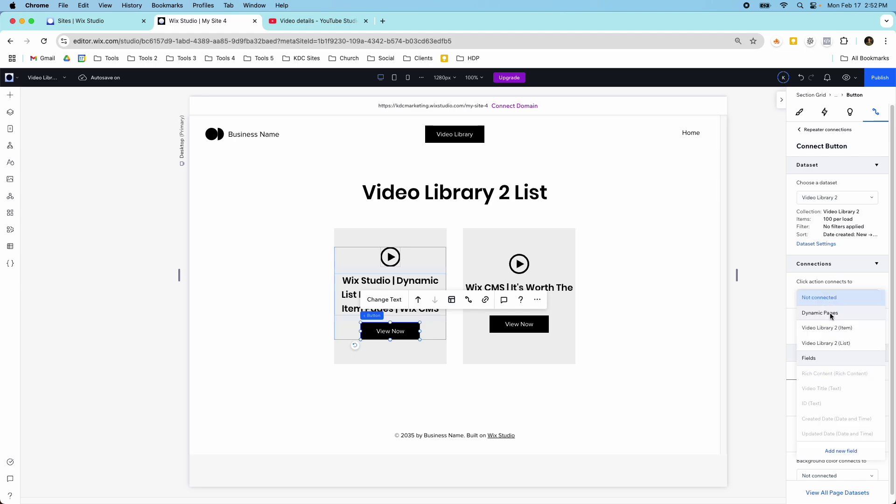
{"action": "left_click", "coordinate": [832, 331]}
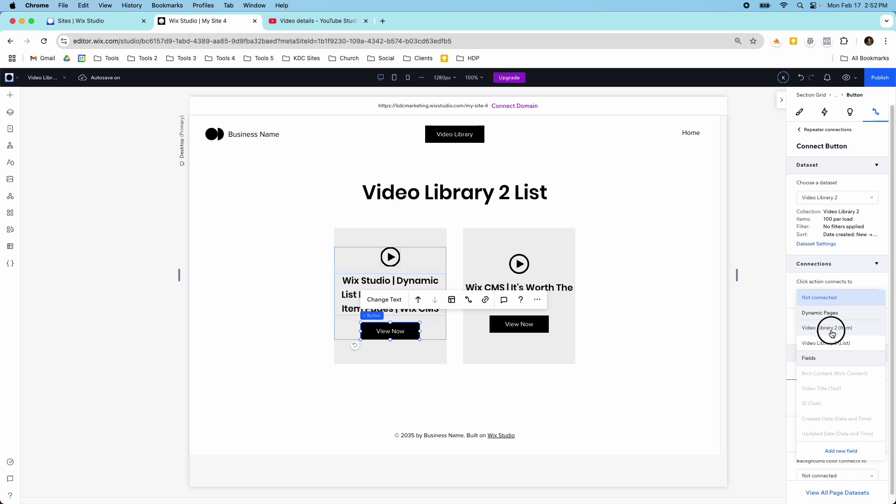
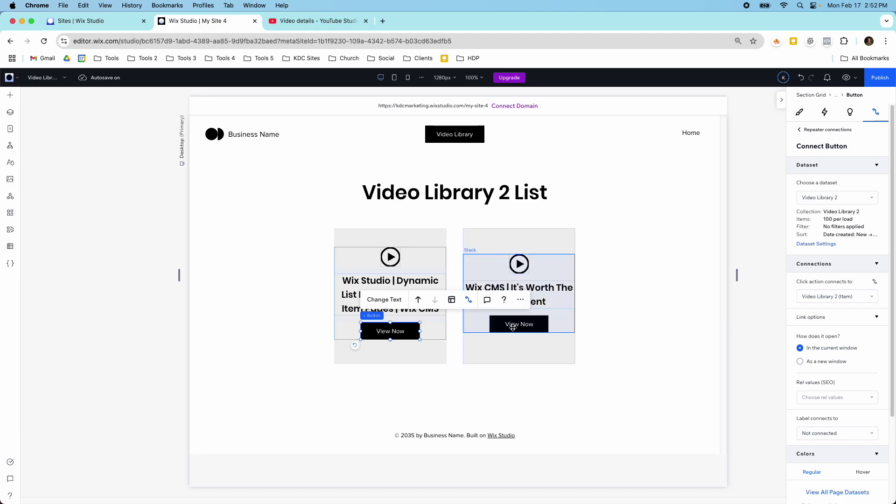
Add a new button to the header and link it to the Video Library 2 (List) page
{"action": "left_click", "coordinate": [501, 144]}
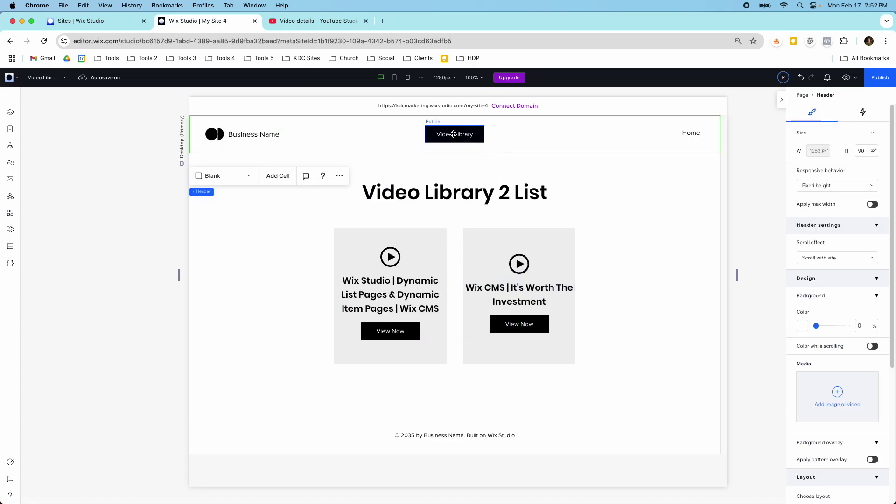
{"action": "left_click", "coordinate": [10, 95]}
{"action": "left_click_drag", "start_coordinate": [112, 195], "coordinate": [548, 139]}
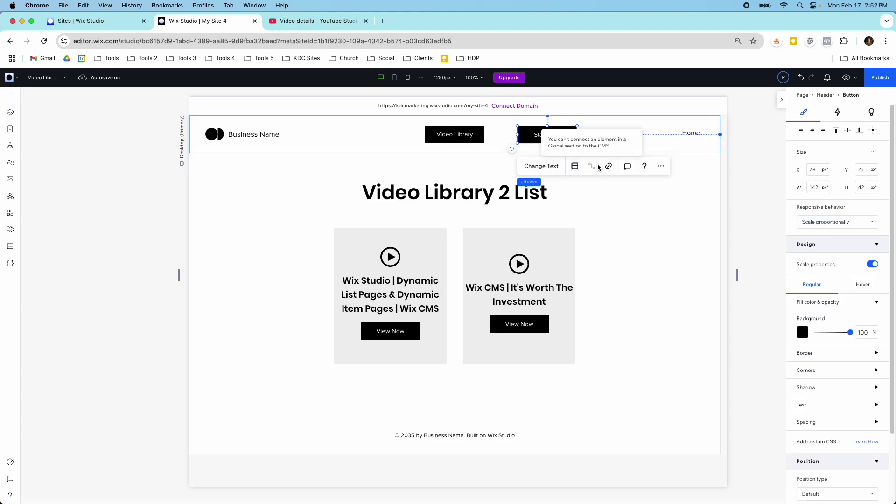
{"action": "left_click", "coordinate": [609, 166]}
{"action": "left_click", "coordinate": [459, 239]}
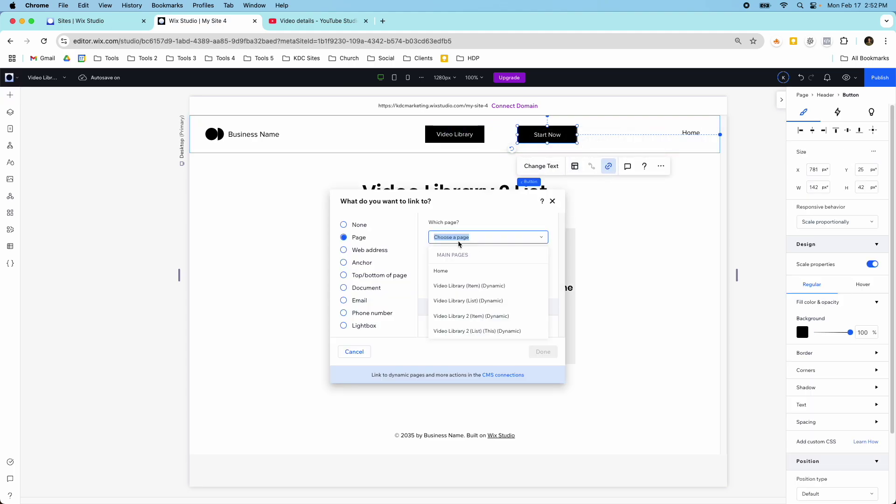
{"action": "left_click", "coordinate": [498, 332]}
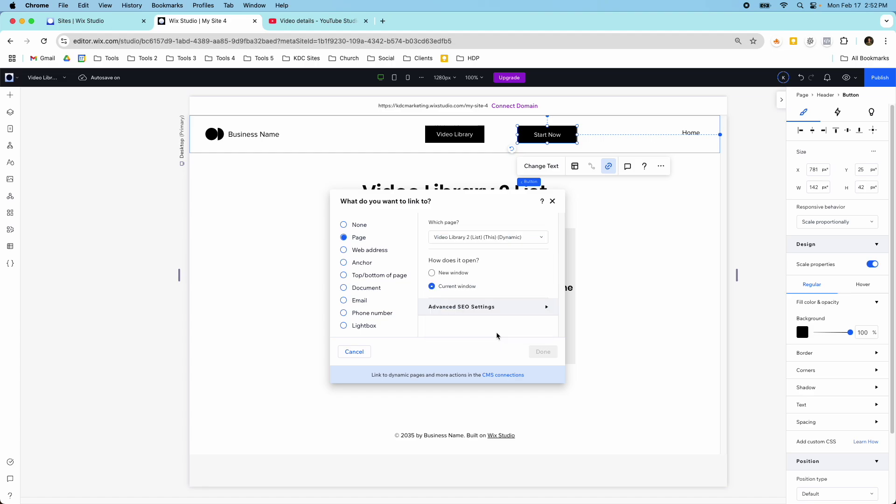
{"action": "left_click", "coordinate": [537, 356]}
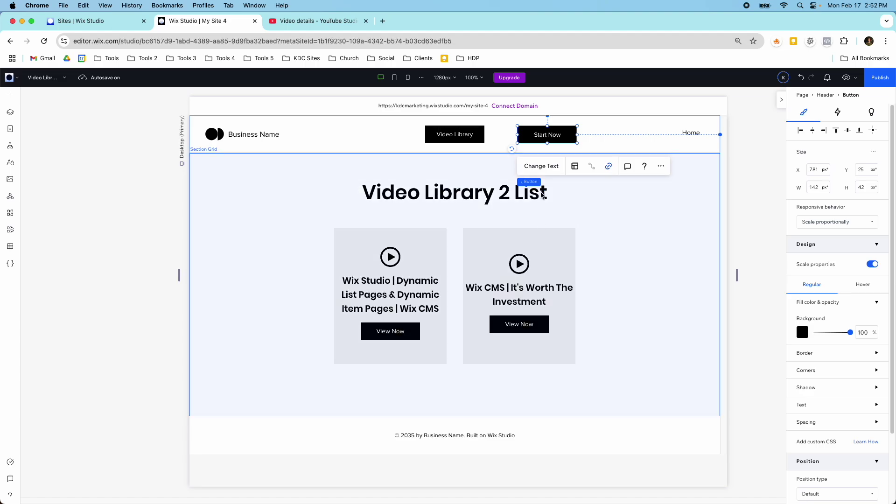
Label the button 'Video Library 2' and give it a blue background
{"action": "left_click", "coordinate": [541, 168]}
{"action": "type", "text": "Video Lib"}
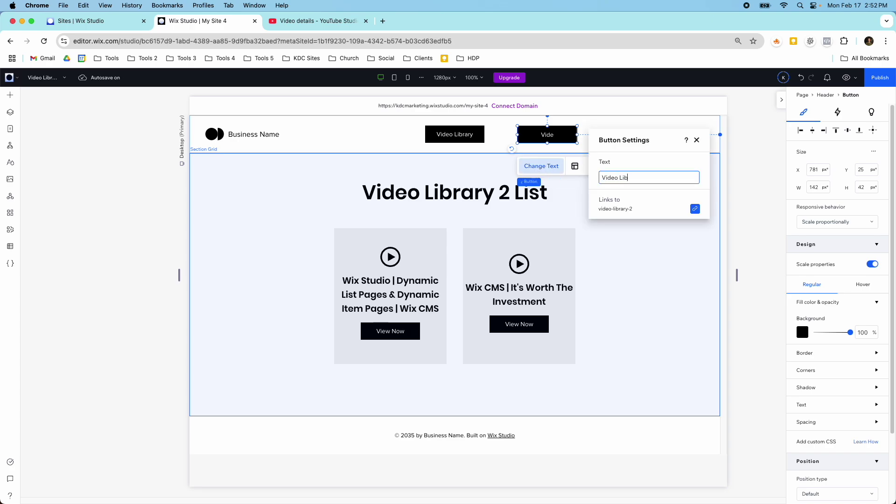
{"action": "type", "text": "rary 2"}
{"action": "left_click", "coordinate": [542, 131]}
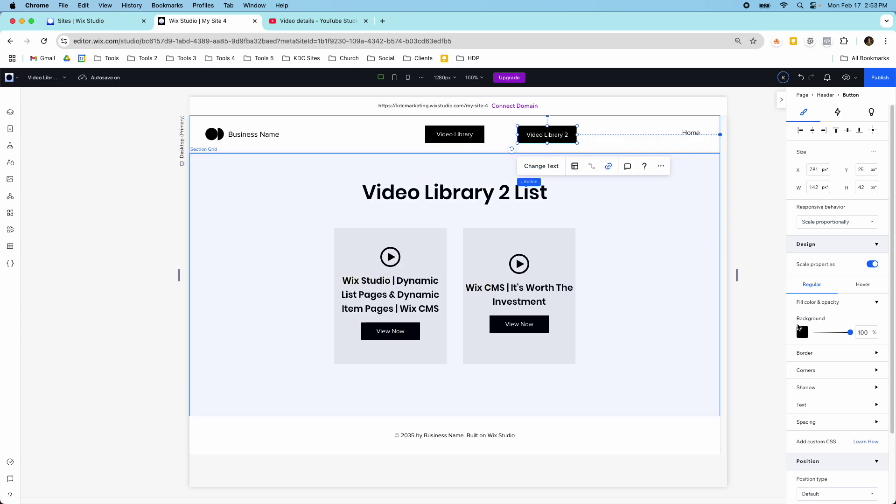
{"action": "left_click", "coordinate": [802, 331]}
{"action": "left_click", "coordinate": [810, 394]}
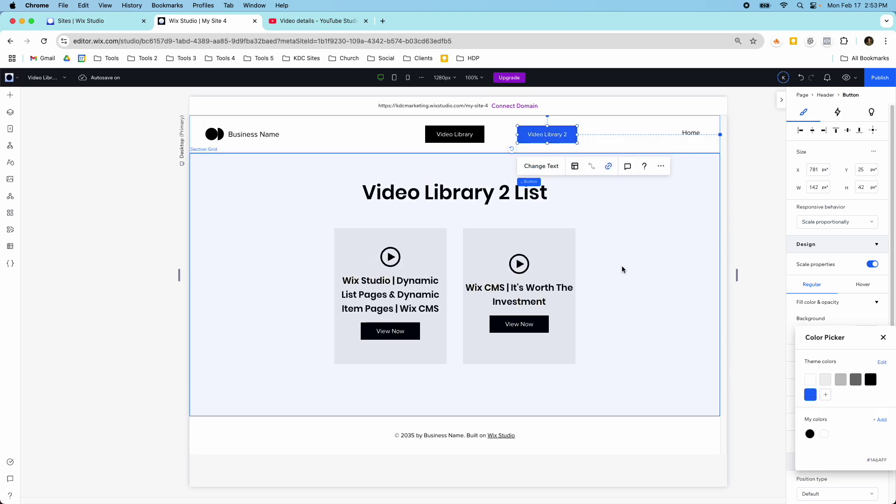
Move Video Library beside Business Name, Video Library 2 left, and the Home menu right
{"action": "left_click", "coordinate": [457, 135]}
{"action": "left_click_drag", "start_coordinate": [457, 135], "coordinate": [376, 137]}
{"action": "left_click", "coordinate": [546, 134]}
{"action": "left_click_drag", "start_coordinate": [545, 134], "coordinate": [466, 132]}
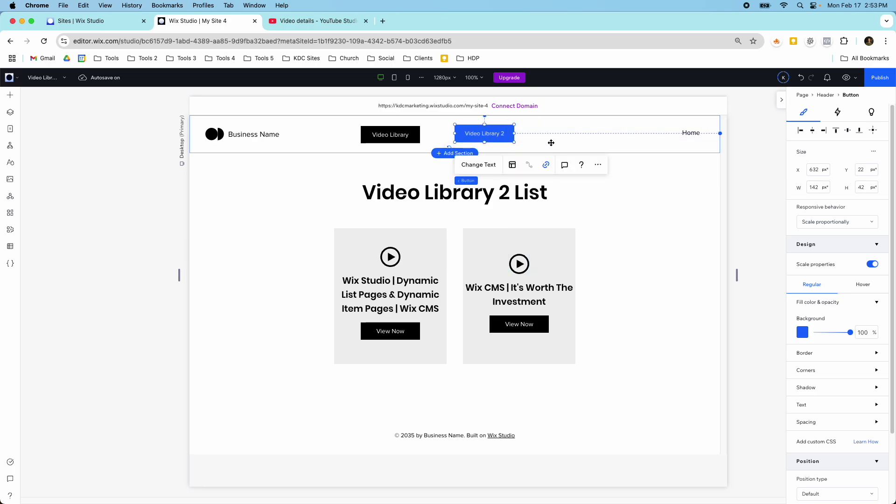
{"action": "left_click", "coordinate": [568, 143]}
{"action": "left_click_drag", "start_coordinate": [568, 143], "coordinate": [646, 142]}
Shift Video Library 2 right to X 714, Y 24 and nudge Video Library slightly right
{"action": "left_click", "coordinate": [486, 133]}
{"action": "left_click_drag", "start_coordinate": [474, 134], "coordinate": [510, 136]}
{"action": "left_click", "coordinate": [400, 135]}
{"action": "left_click_drag", "start_coordinate": [401, 135], "coordinate": [403, 135]}
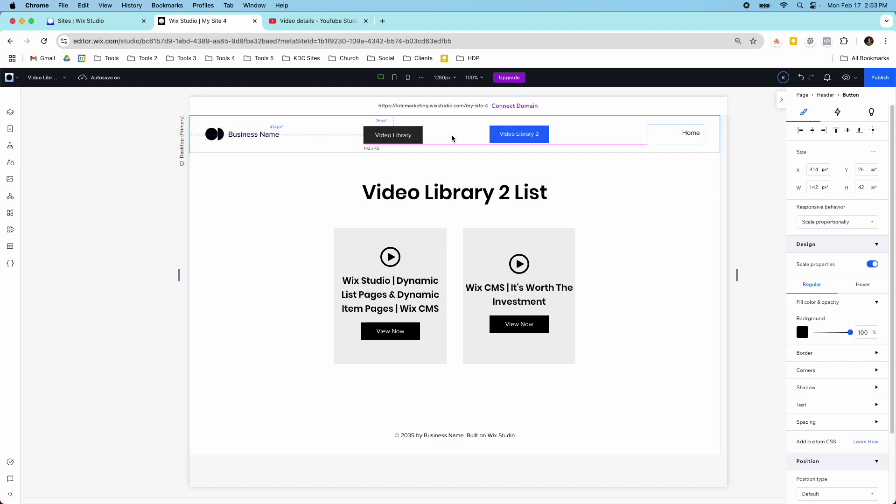
{"action": "left_click", "coordinate": [503, 136]}
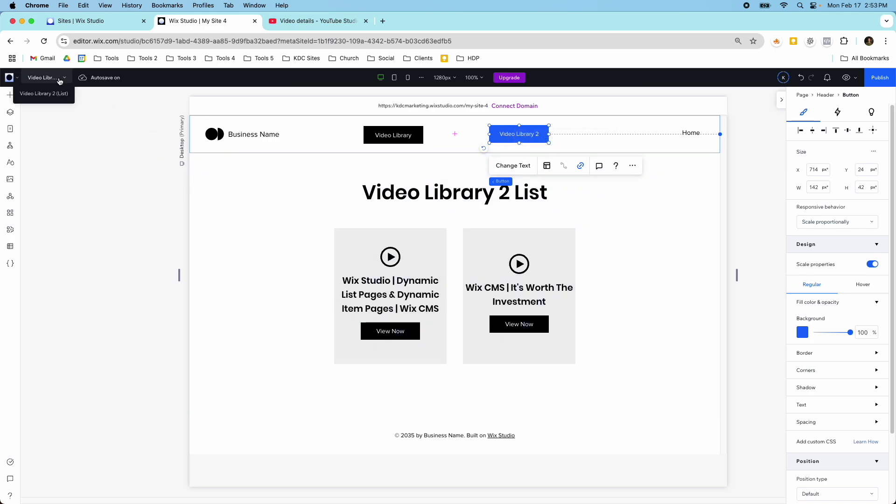
{"action": "left_click", "coordinate": [45, 77]}
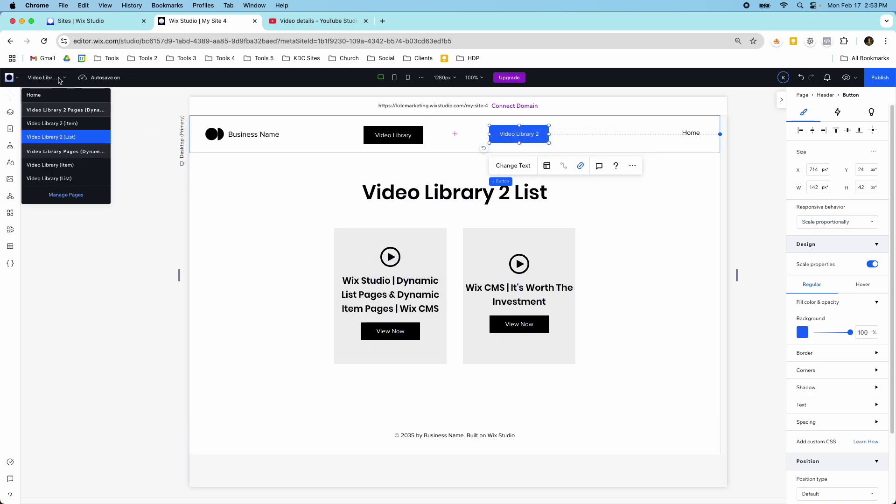
Switch to the Video Library 2 item page and add a blank section at the bottom
{"action": "left_click", "coordinate": [73, 123]}
{"action": "scroll", "coordinate": [446, 320], "scroll_direction": "down", "scroll_amount": 15}
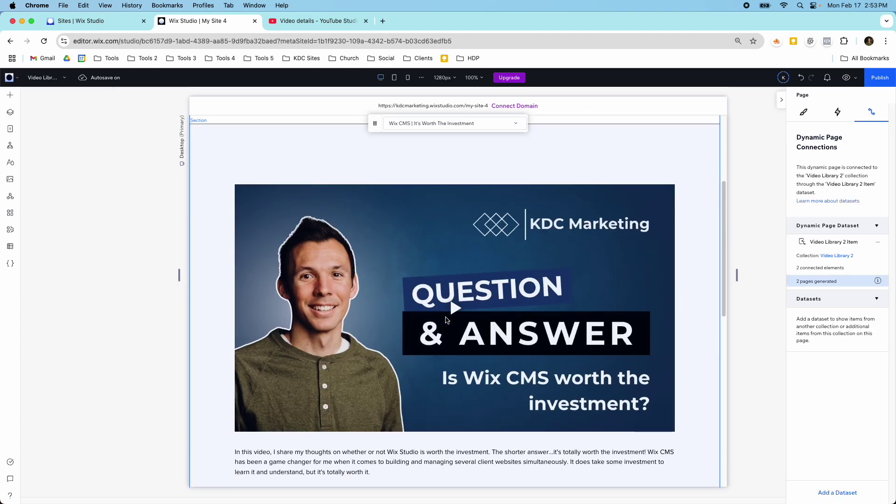
{"action": "scroll", "coordinate": [445, 320], "scroll_direction": "up", "scroll_amount": 5}
{"action": "scroll", "coordinate": [453, 341], "scroll_direction": "down", "scroll_amount": 5}
{"action": "left_click", "coordinate": [462, 449]}
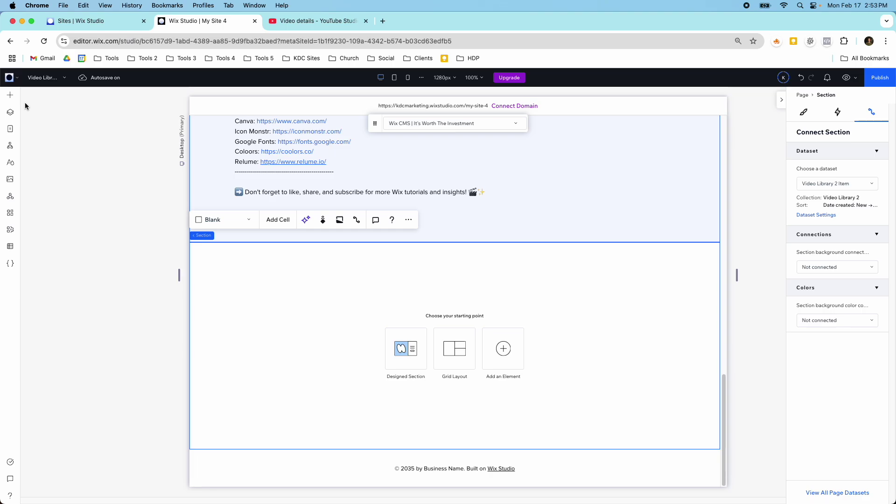
Place a basic shape in the new section and bring up its vector art choices
{"action": "left_click", "coordinate": [10, 95]}
{"action": "left_click_drag", "start_coordinate": [116, 240], "coordinate": [442, 329]}
{"action": "left_click", "coordinate": [438, 289]}
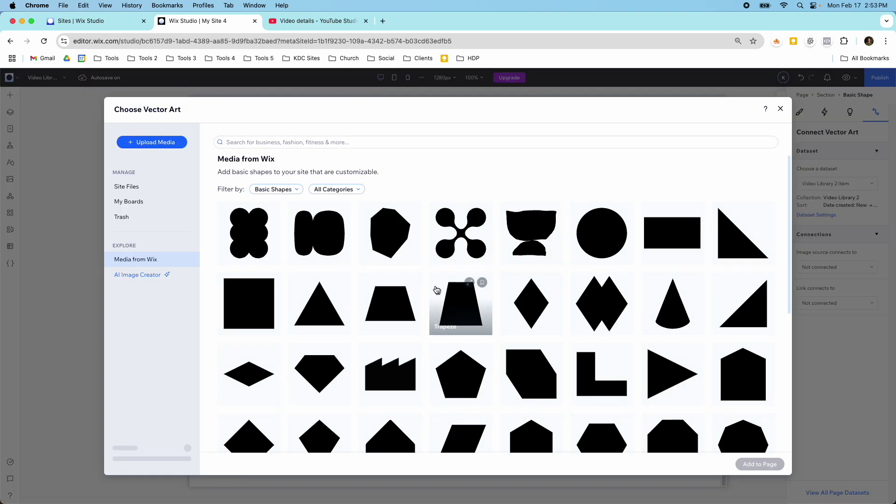
Search the vector art for 'hab' and add the black square hamburger icon to the section
{"action": "left_click", "coordinate": [242, 142]}
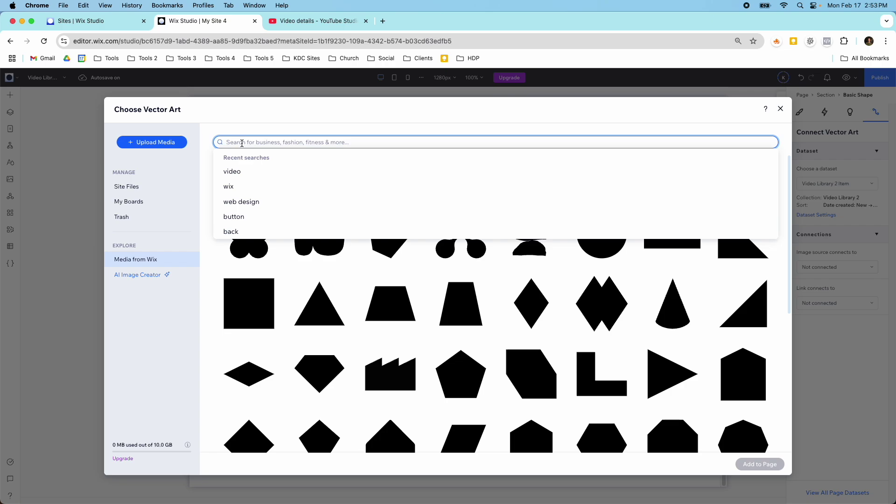
{"action": "type", "text": "hab"}
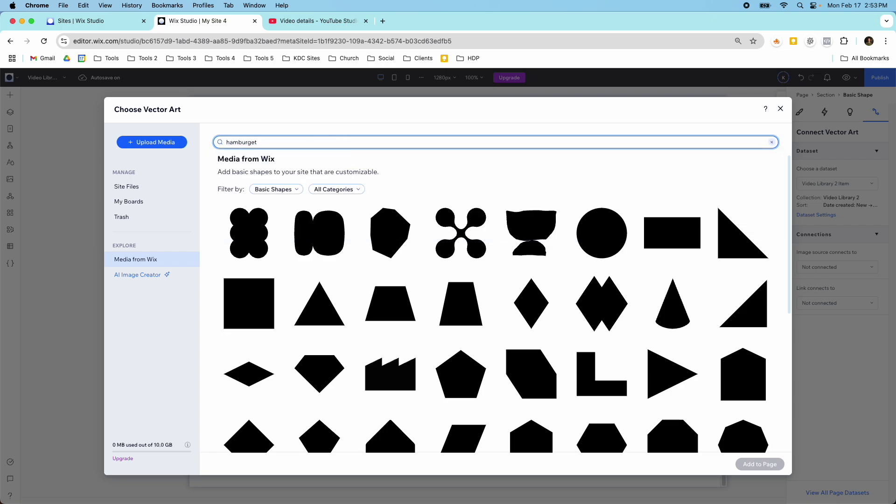
{"action": "key", "text": "Return"}
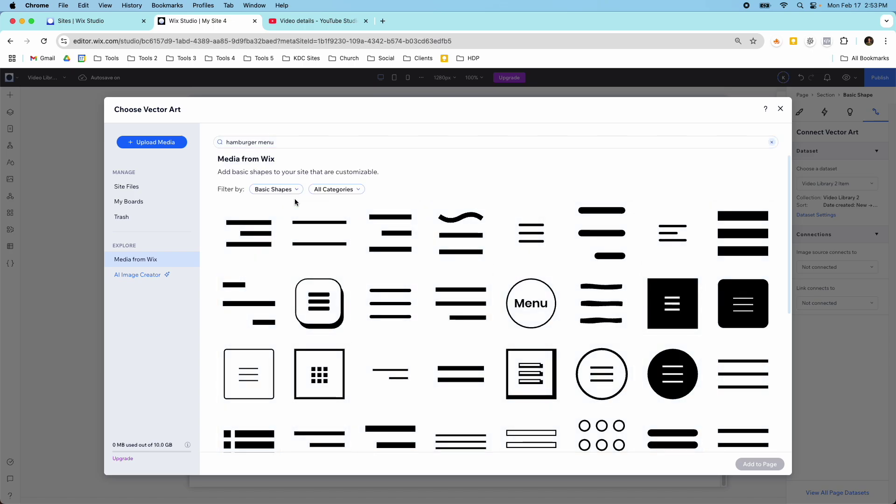
{"action": "left_click", "coordinate": [679, 301]}
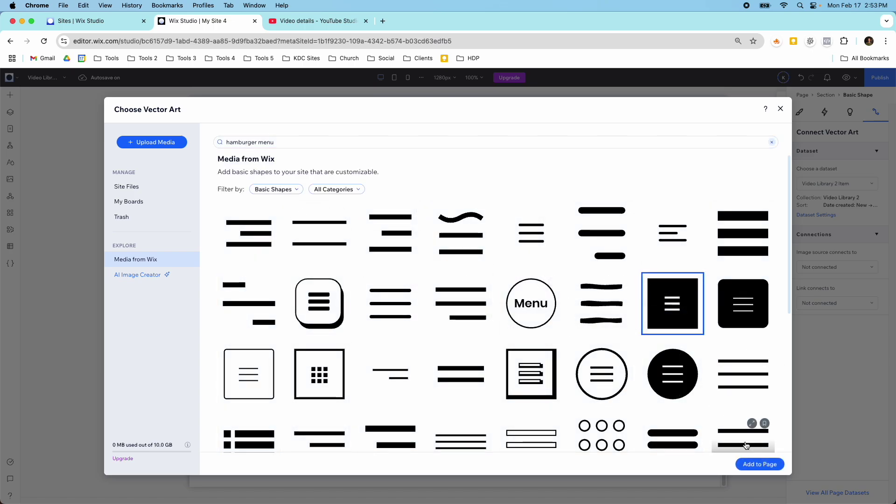
{"action": "left_click", "coordinate": [757, 464]}
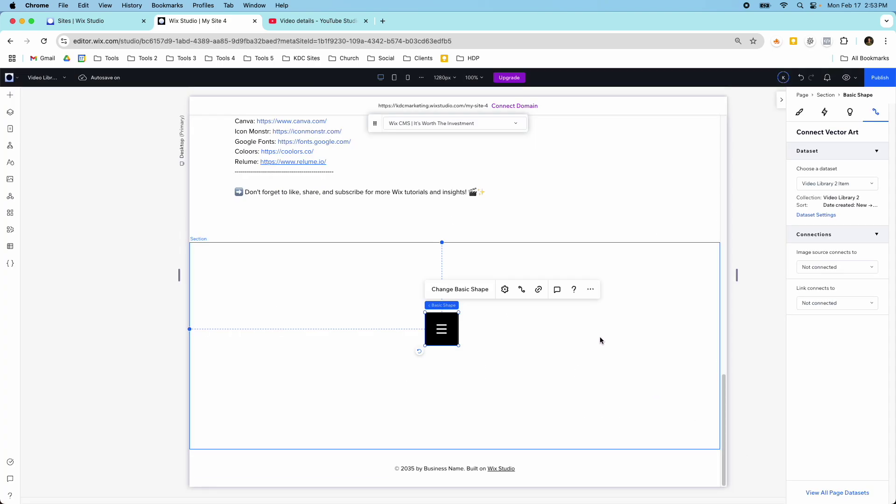
{"action": "left_click", "coordinate": [803, 113]}
Fill the hamburger icon blue and make the section background black
{"action": "left_click", "coordinate": [802, 292]}
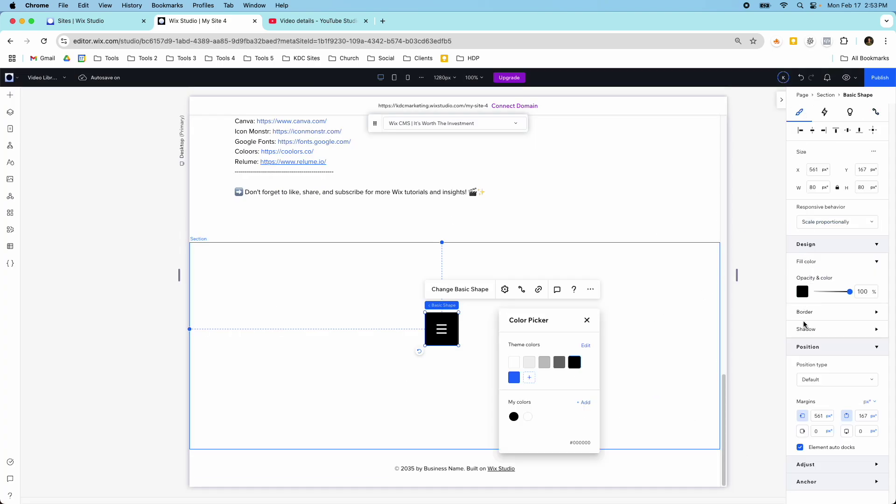
{"action": "left_click", "coordinate": [514, 377]}
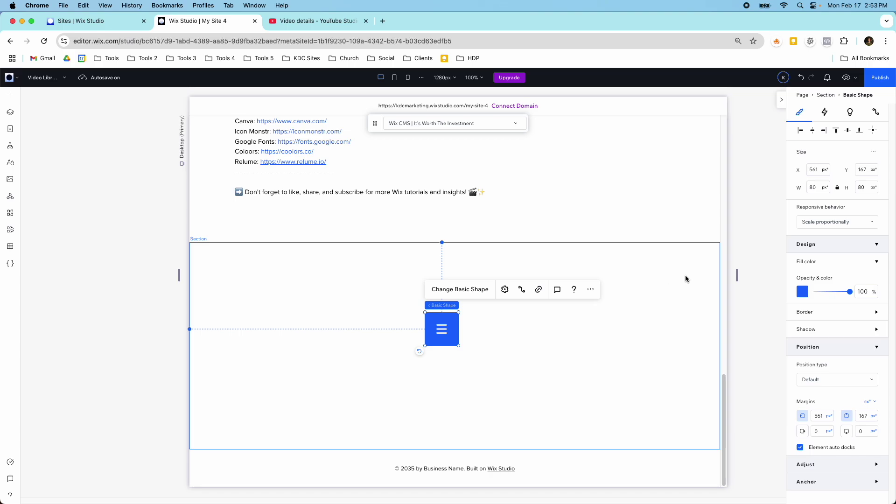
{"action": "left_click", "coordinate": [659, 306]}
{"action": "left_click", "coordinate": [867, 268]}
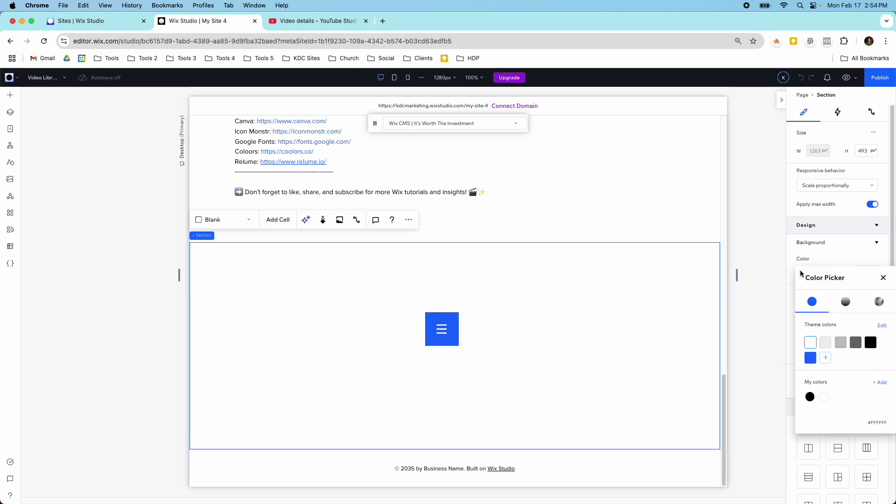
{"action": "left_click", "coordinate": [870, 342]}
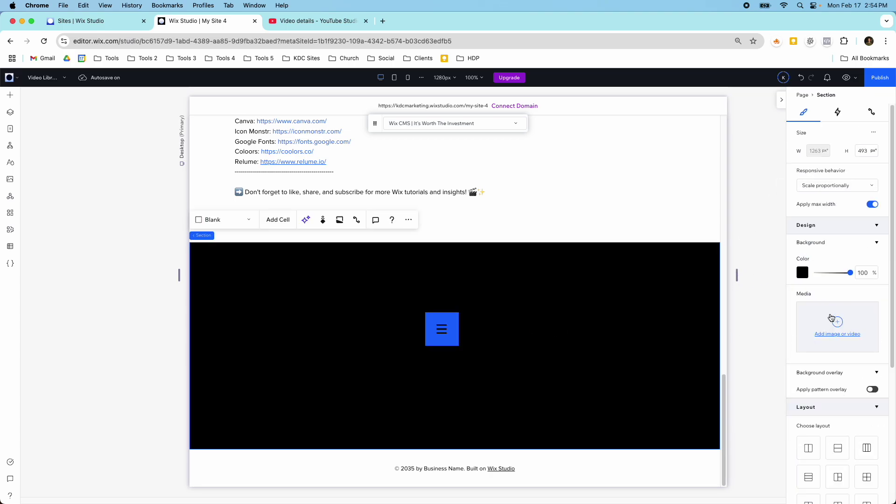
Set the section padding to 6% horizontally and vertically
{"action": "scroll", "coordinate": [831, 318], "scroll_direction": "down", "scroll_amount": 5}
{"action": "left_click", "coordinate": [854, 347]}
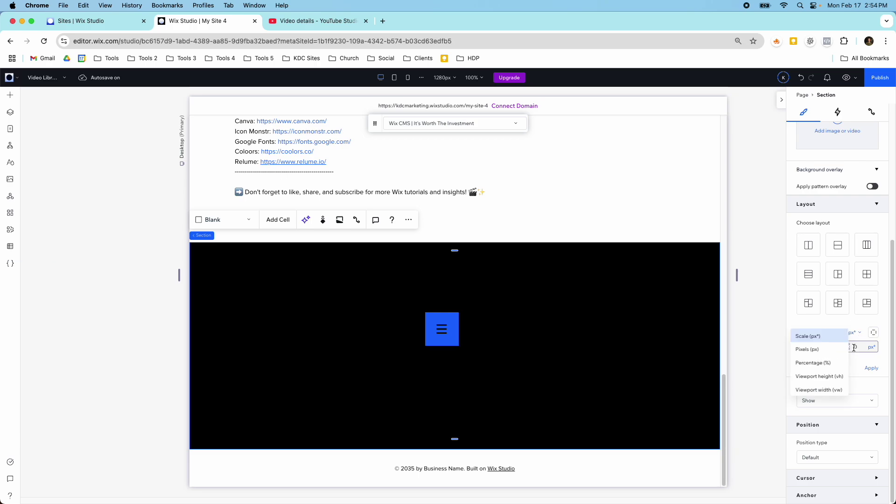
{"action": "left_click", "coordinate": [836, 363]}
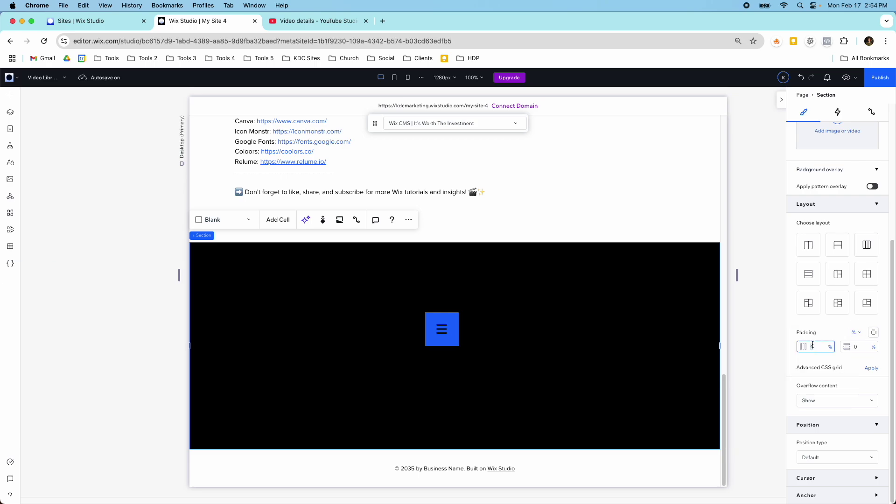
{"action": "left_click", "coordinate": [812, 347]}
{"action": "type", "text": "6"}
{"action": "key", "text": "Tab"}
{"action": "type", "text": "6"}
{"action": "key", "text": "Return"}
Centre the icon in the section and shorten the section to 343 px tall
{"action": "left_click", "coordinate": [471, 359]}
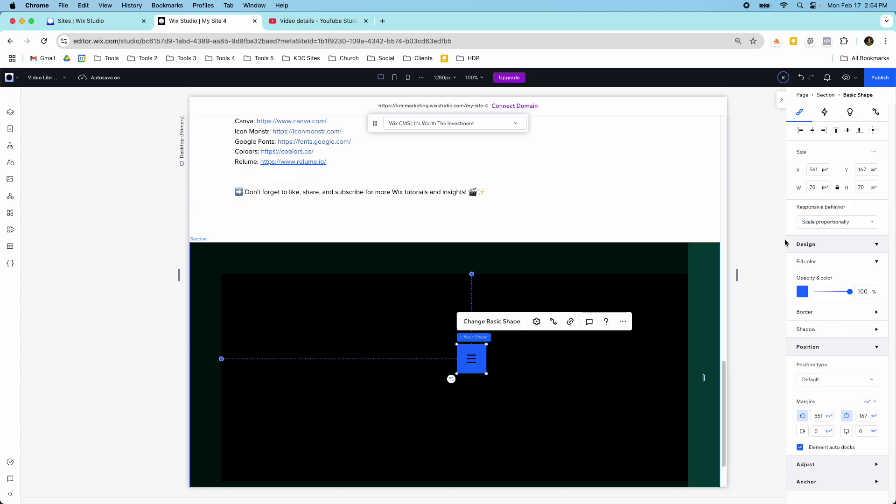
{"action": "left_click", "coordinate": [873, 131]}
{"action": "scroll", "coordinate": [504, 392], "scroll_direction": "down", "scroll_amount": 2}
{"action": "left_click", "coordinate": [497, 427]}
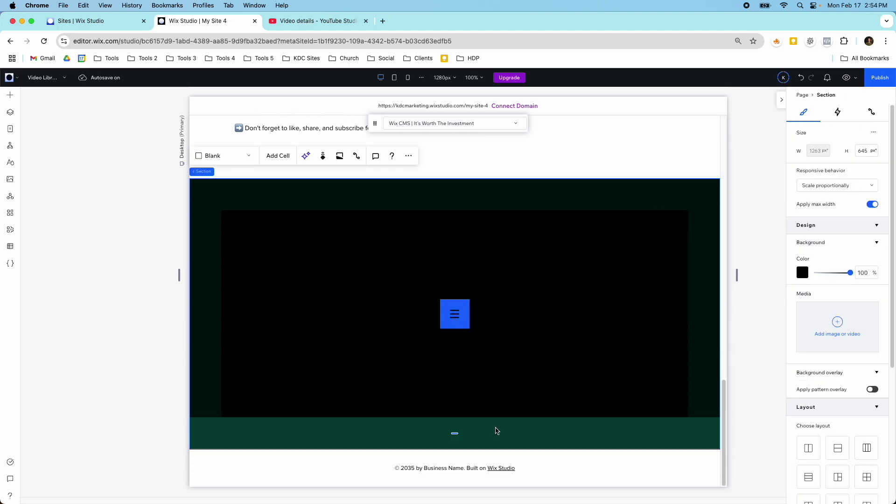
{"action": "left_click_drag", "start_coordinate": [490, 446], "coordinate": [490, 322]}
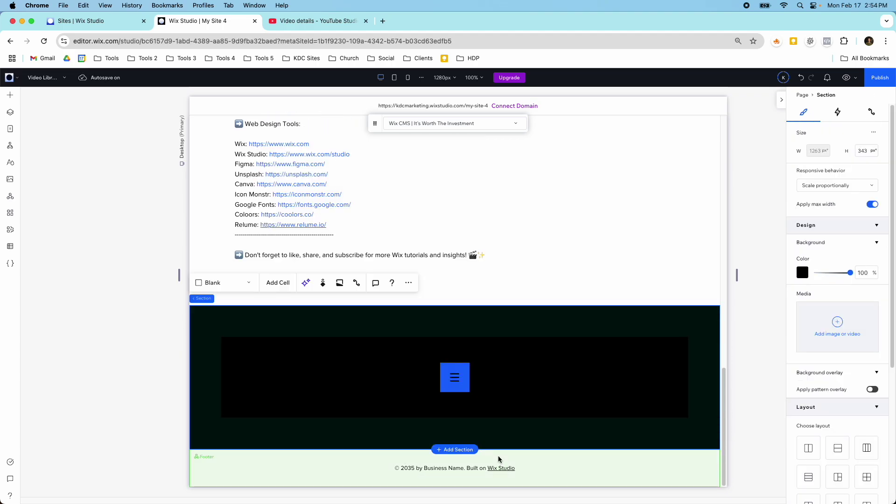
Resize the blue hamburger shape to 120 × 120 px via its width field
{"action": "left_click", "coordinate": [456, 394]}
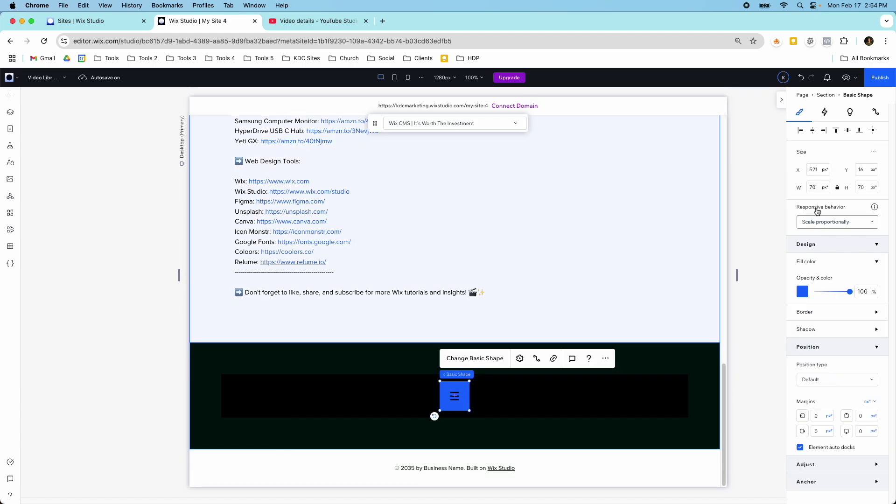
{"action": "left_click", "coordinate": [812, 187]}
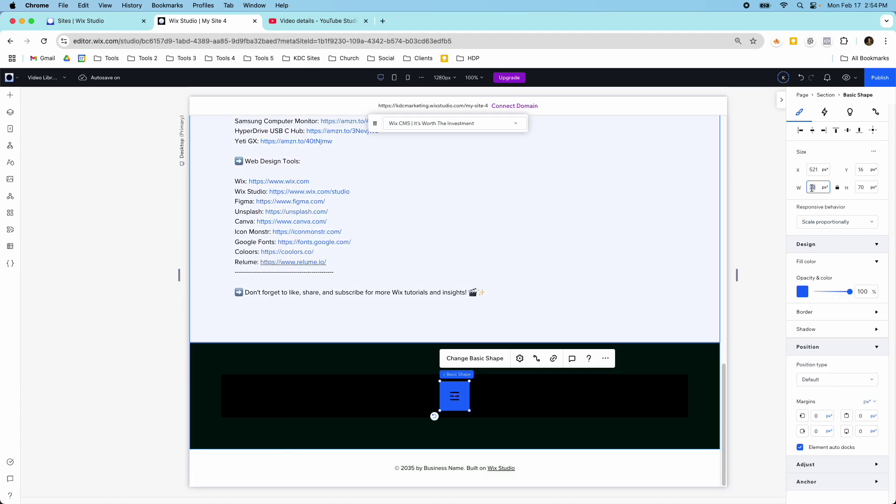
{"action": "type", "text": "120"}
{"action": "key", "text": "Return"}
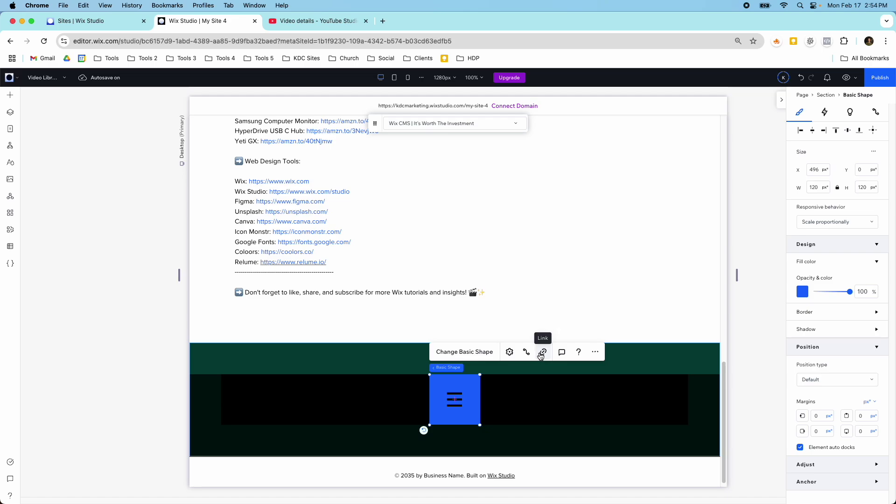
Link the blue hamburger shape to the Video Library 2 (List) dynamic page
{"action": "left_click", "coordinate": [543, 353]}
{"action": "left_click", "coordinate": [436, 239]}
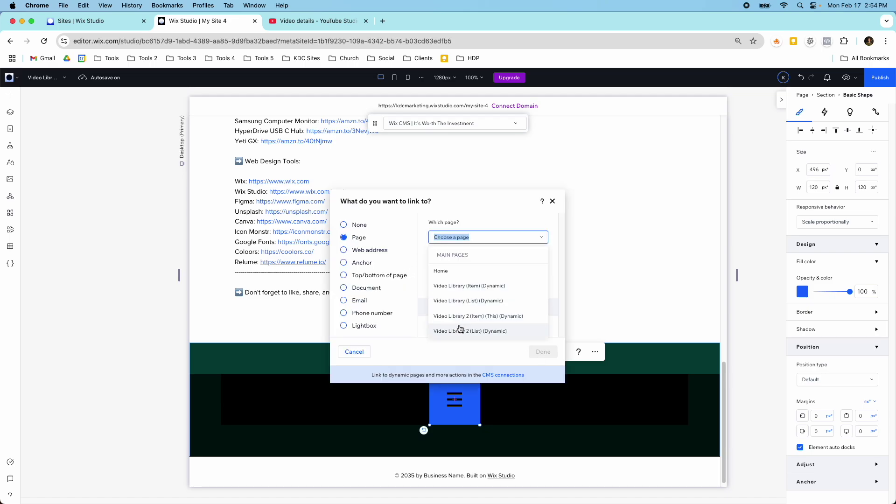
{"action": "left_click", "coordinate": [460, 331]}
{"action": "left_click", "coordinate": [544, 351]}
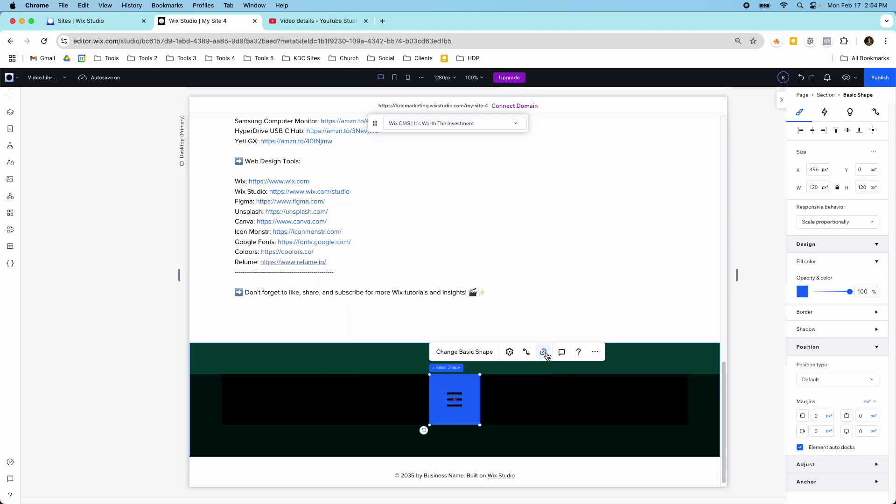
{"action": "scroll", "coordinate": [500, 260], "scroll_direction": "up", "scroll_amount": 15}
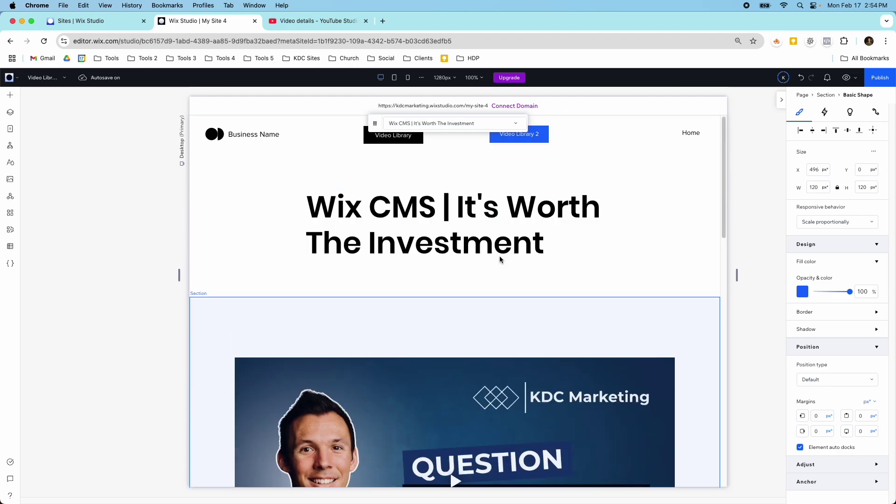
{"action": "scroll", "coordinate": [605, 219], "scroll_direction": "down", "scroll_amount": 15}
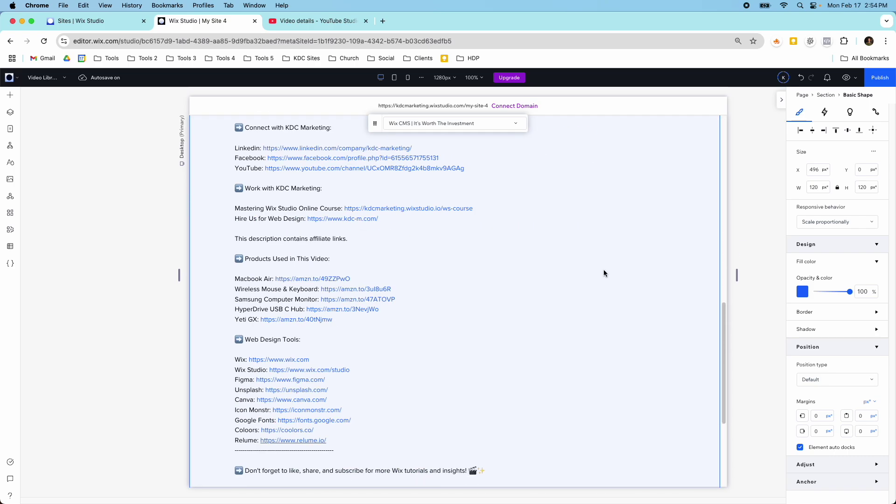
{"action": "scroll", "coordinate": [603, 244], "scroll_direction": "up", "scroll_amount": 10}
{"action": "scroll", "coordinate": [603, 245], "scroll_direction": "up", "scroll_amount": 4}
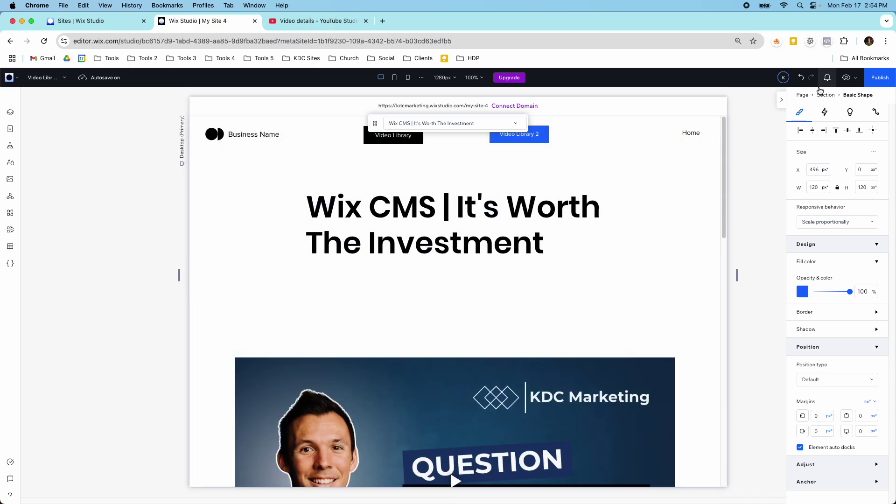
Preview the site, open the first Video Library item, and test its footer shape link
{"action": "left_click", "coordinate": [844, 78]}
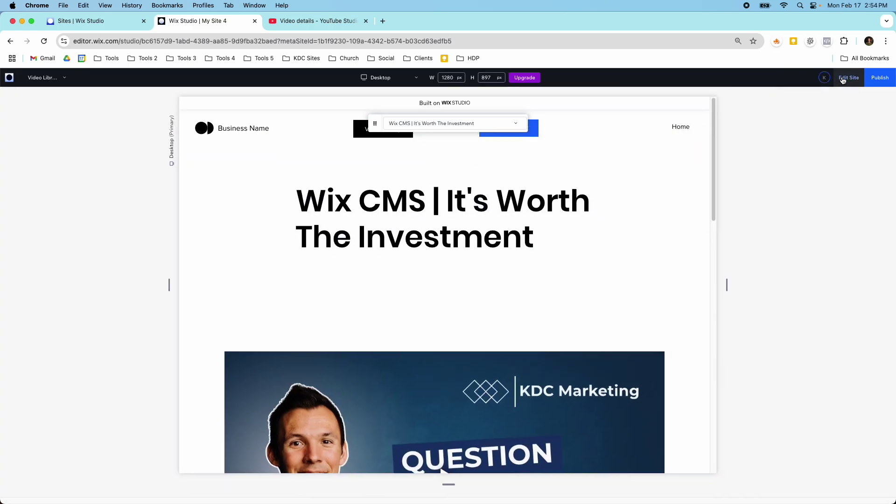
{"action": "left_click", "coordinate": [361, 136]}
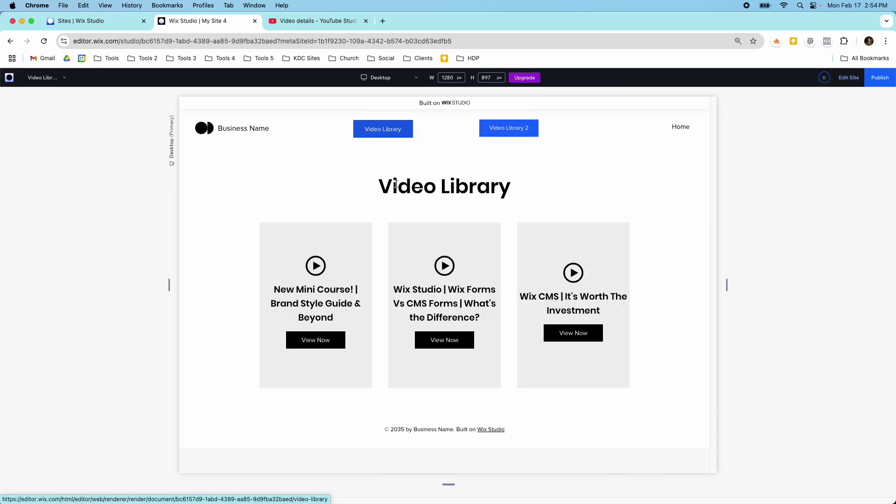
{"action": "left_click", "coordinate": [325, 342]}
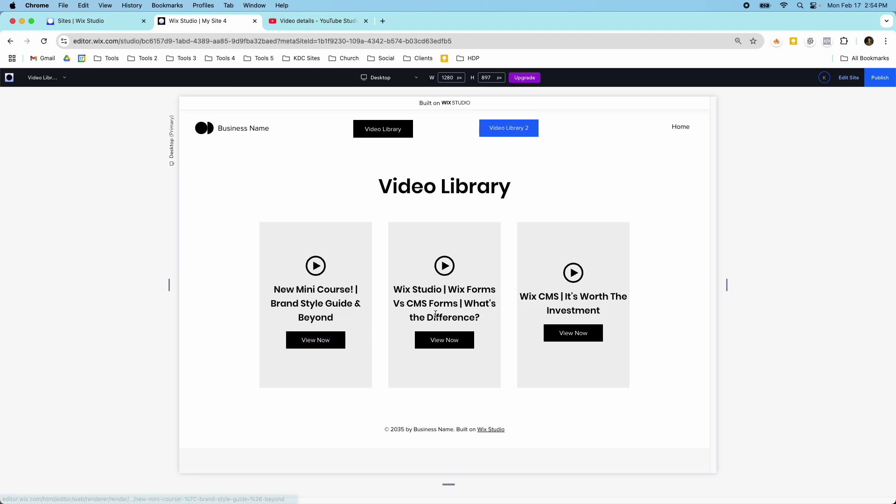
{"action": "scroll", "coordinate": [458, 281], "scroll_direction": "down", "scroll_amount": 10}
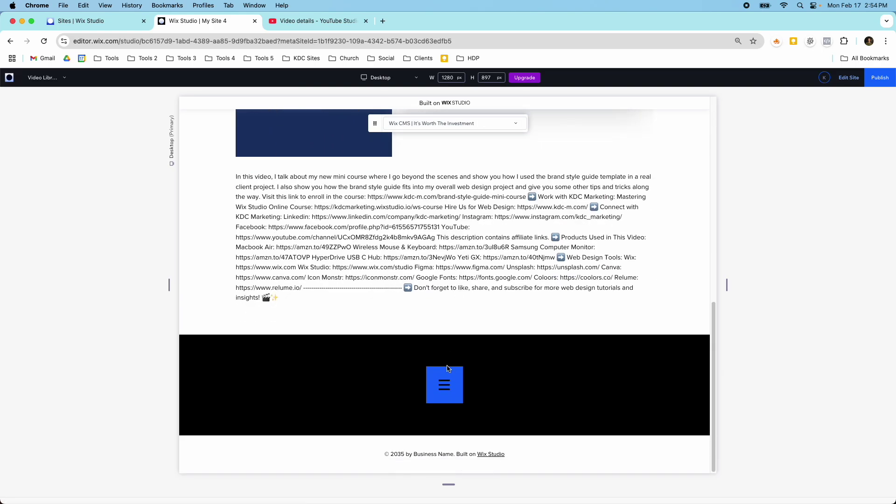
{"action": "left_click", "coordinate": [448, 377]}
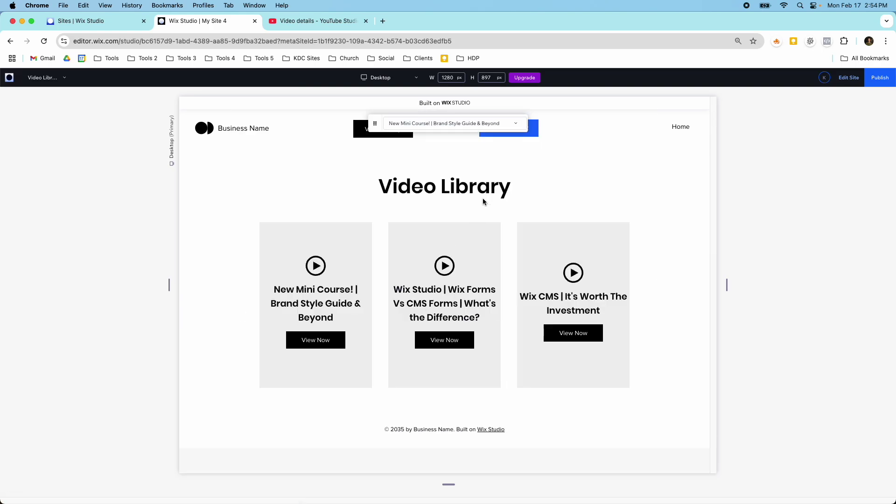
From the Video Library 2 List page, open the Wix CMS video and test the footer link
{"action": "left_click", "coordinate": [536, 132]}
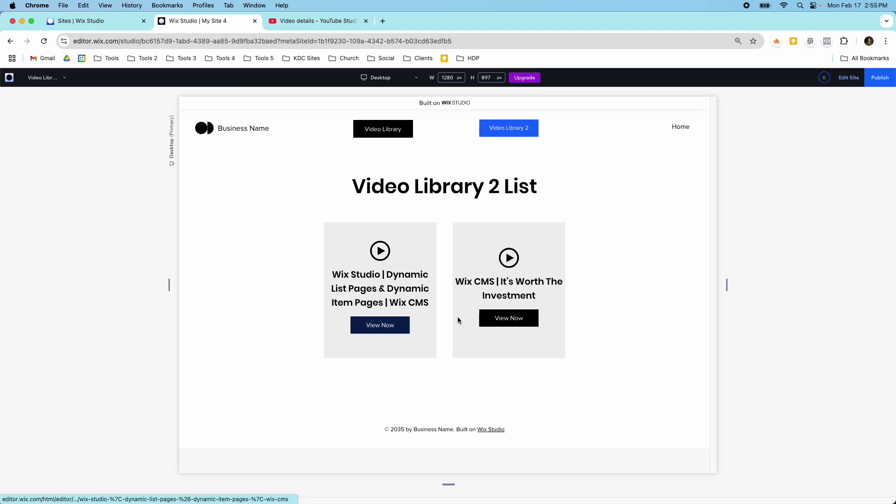
{"action": "left_click", "coordinate": [483, 318]}
{"action": "scroll", "coordinate": [481, 293], "scroll_direction": "down", "scroll_amount": 10}
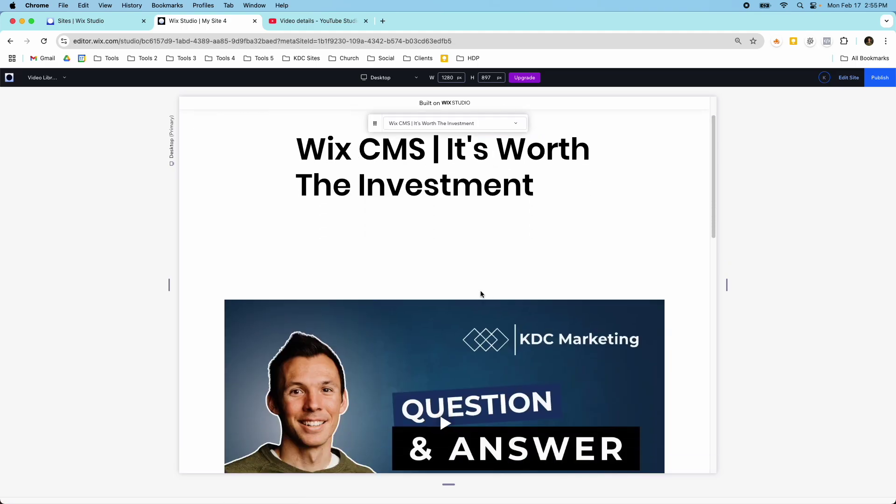
{"action": "scroll", "coordinate": [481, 293], "scroll_direction": "down", "scroll_amount": 15}
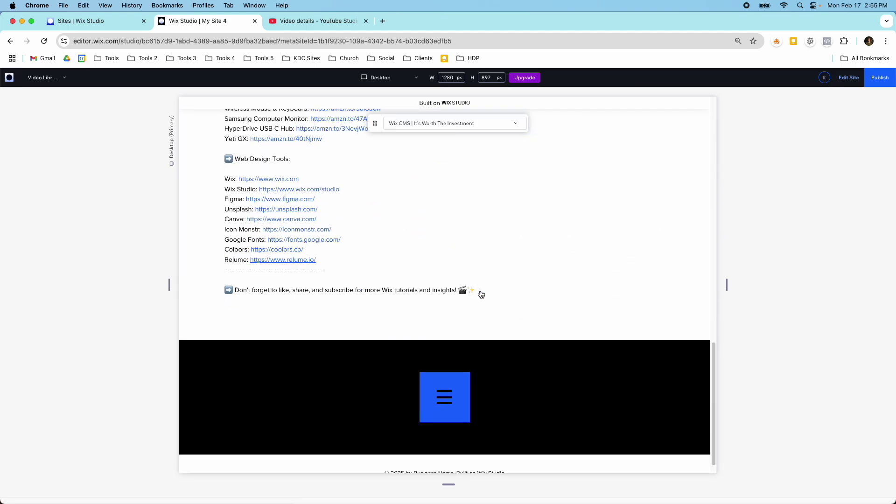
{"action": "left_click", "coordinate": [435, 386]}
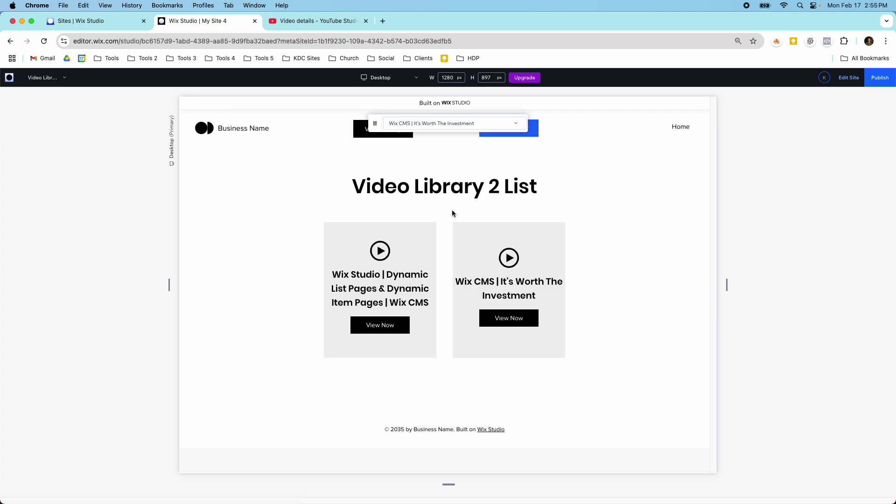
Return to the editor and open the Video Library collection in the CMS
{"action": "left_click", "coordinate": [847, 78]}
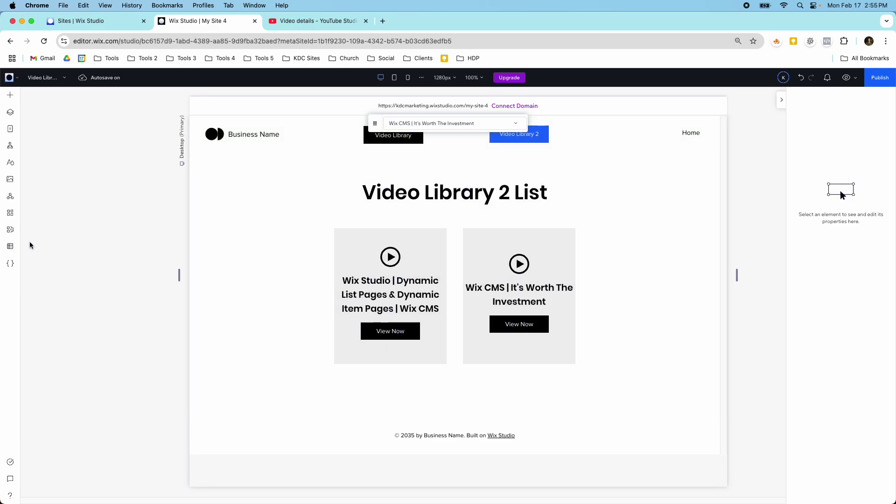
{"action": "left_click", "coordinate": [11, 246]}
{"action": "left_click", "coordinate": [73, 120]}
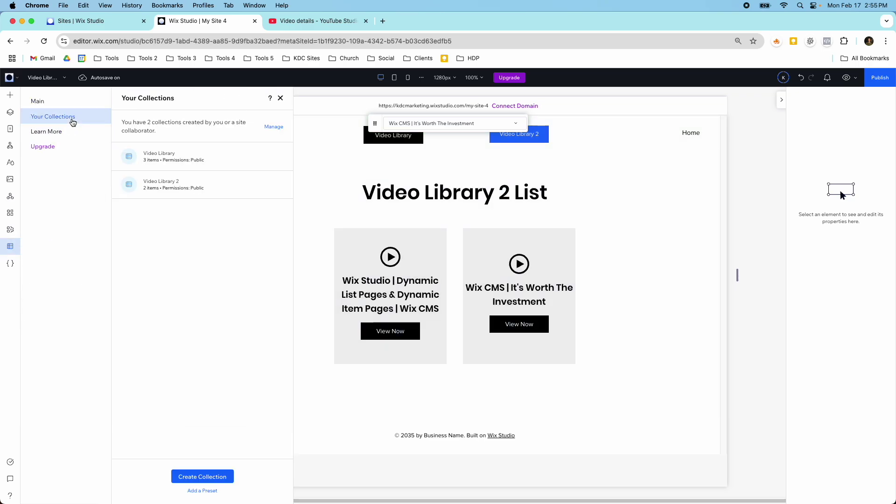
{"action": "left_click", "coordinate": [195, 166]}
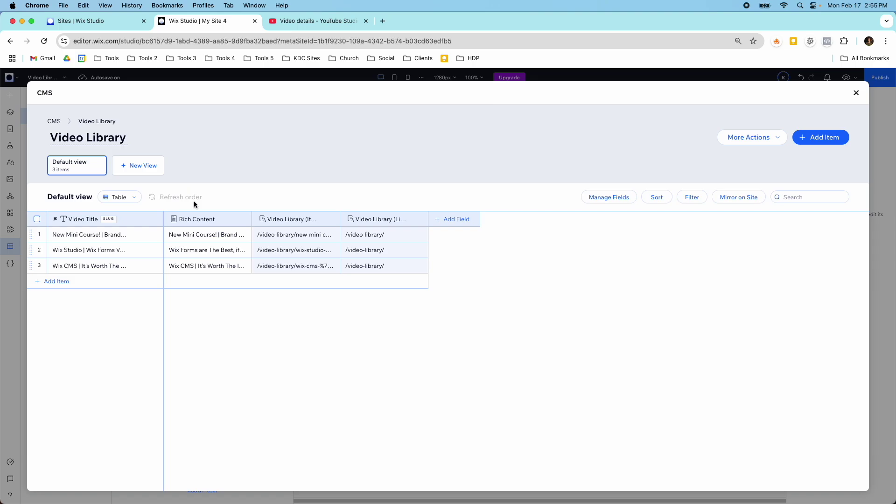
Review the Rich Content of the first and second Video Library items
{"action": "left_click", "coordinate": [199, 234]}
{"action": "left_click", "coordinate": [200, 234]}
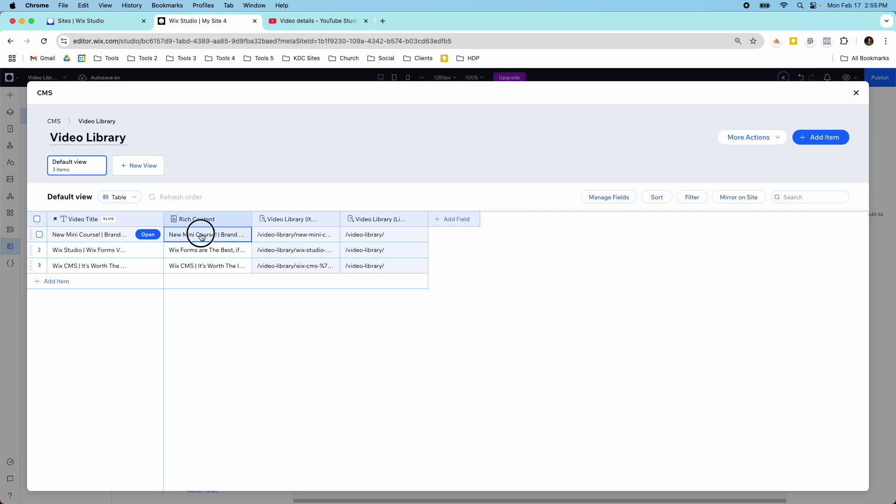
{"action": "scroll", "coordinate": [384, 324], "scroll_direction": "down", "scroll_amount": 5}
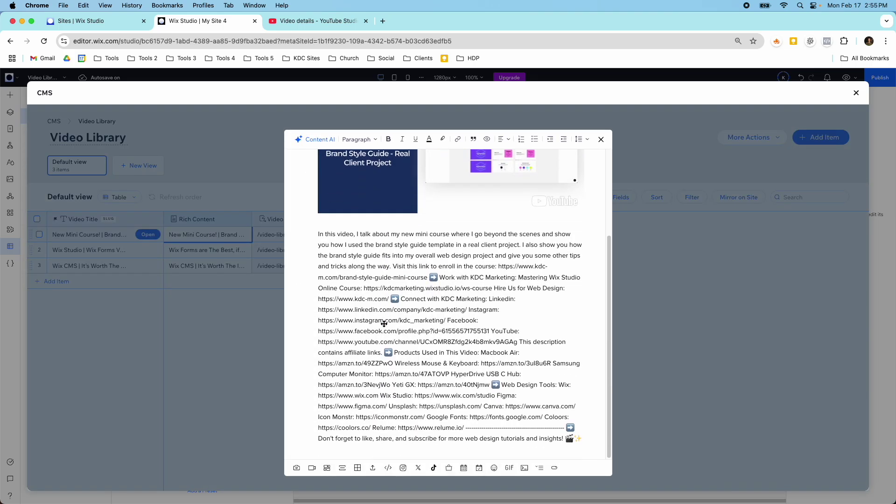
{"action": "scroll", "coordinate": [422, 312], "scroll_direction": "up", "scroll_amount": 5}
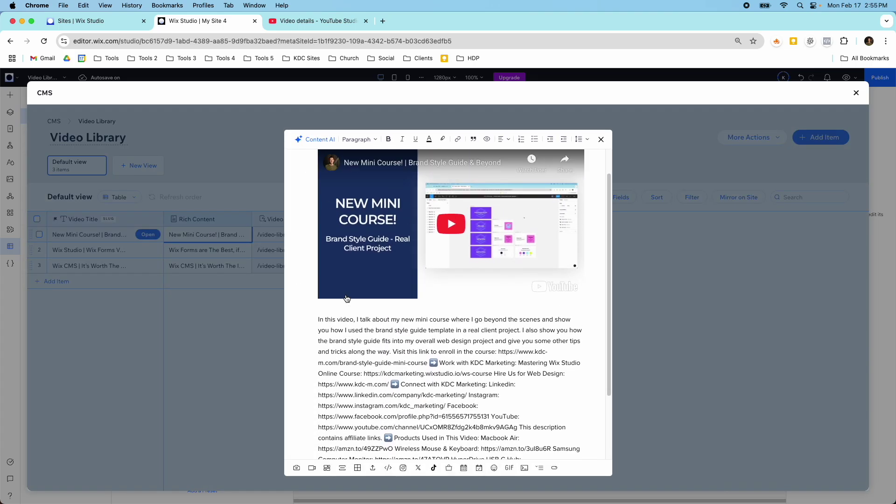
{"action": "left_click", "coordinate": [601, 139]}
{"action": "left_click", "coordinate": [219, 250]}
{"action": "left_click", "coordinate": [219, 250]}
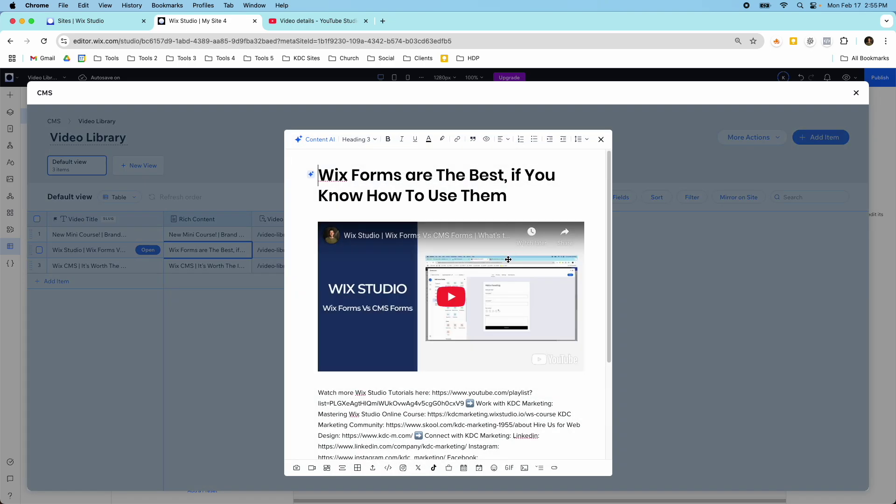
{"action": "scroll", "coordinate": [452, 259], "scroll_direction": "down", "scroll_amount": 6}
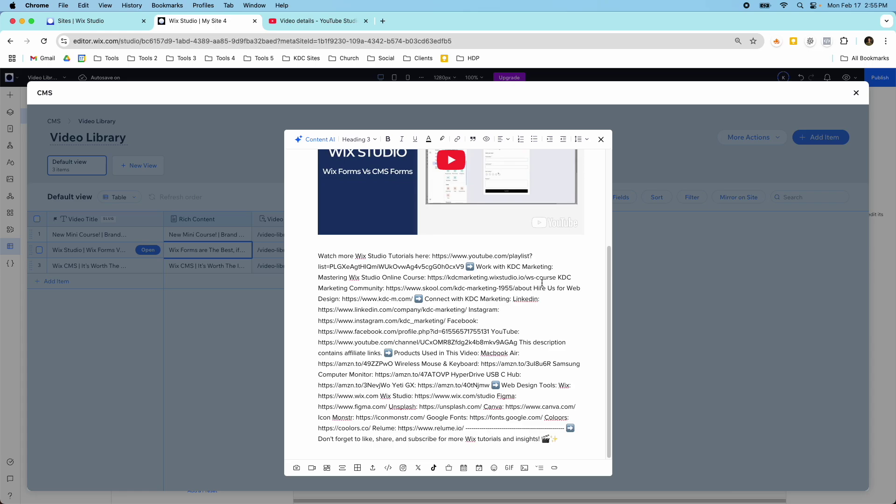
{"action": "left_click", "coordinate": [602, 139]}
Review the third item's Rich Content, then close the CMS
{"action": "left_click", "coordinate": [215, 266]}
{"action": "left_click", "coordinate": [215, 268]}
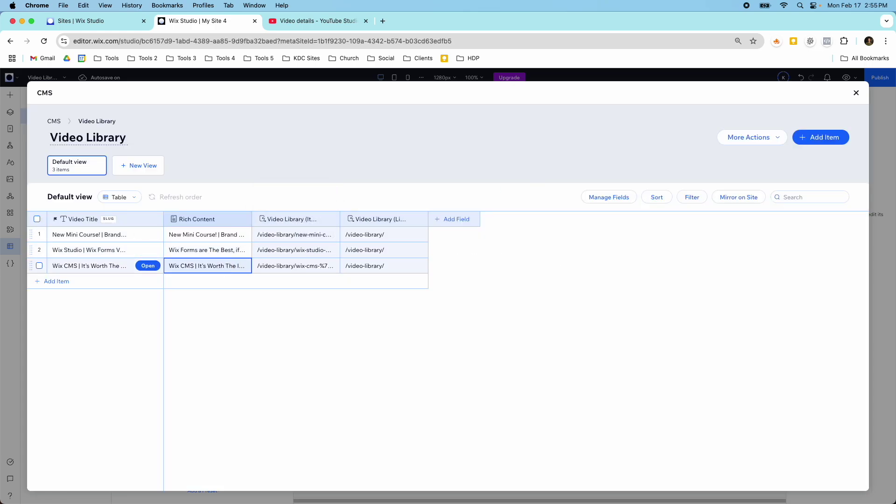
{"action": "scroll", "coordinate": [407, 282], "scroll_direction": "down", "scroll_amount": 20}
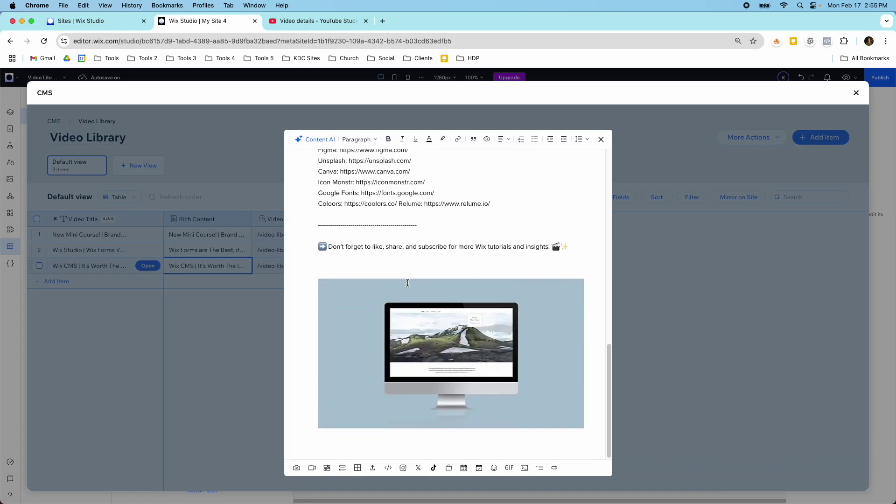
{"action": "left_click", "coordinate": [537, 182]}
{"action": "left_click", "coordinate": [601, 139]}
{"action": "left_click", "coordinate": [857, 95]}
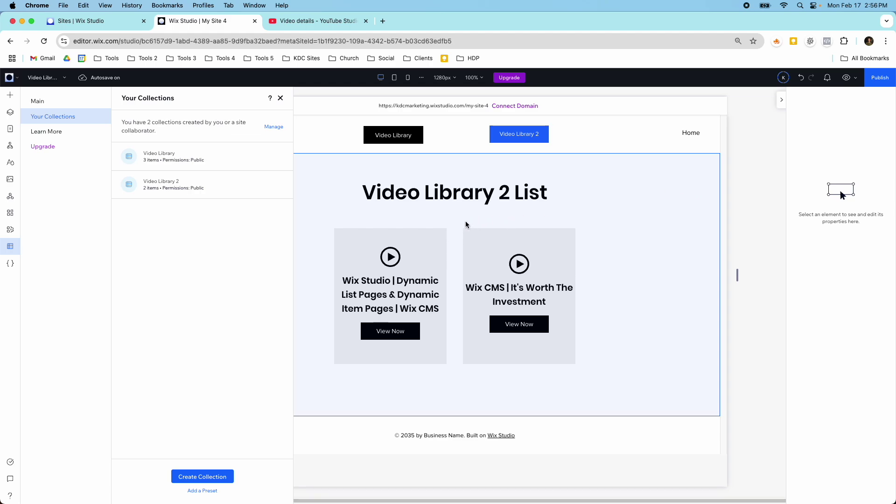
Close the Your Collections panel and show the site's pages list
{"action": "left_click", "coordinate": [281, 99]}
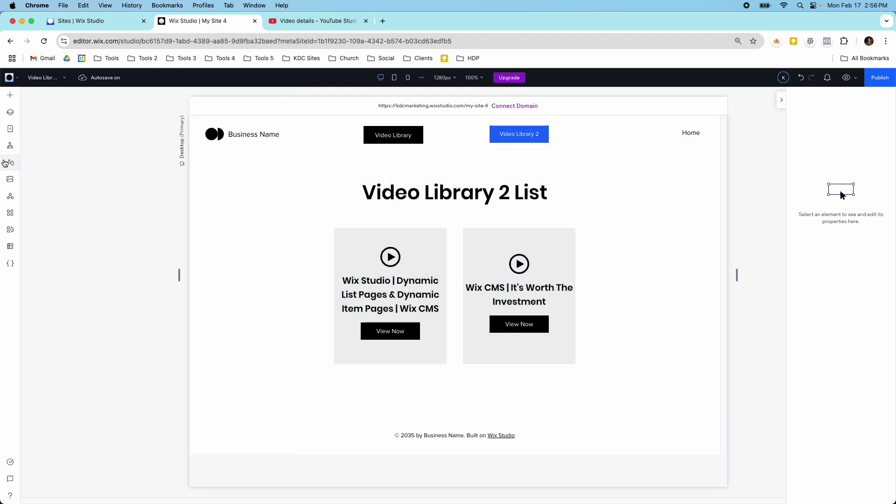
{"action": "left_click", "coordinate": [11, 132]}
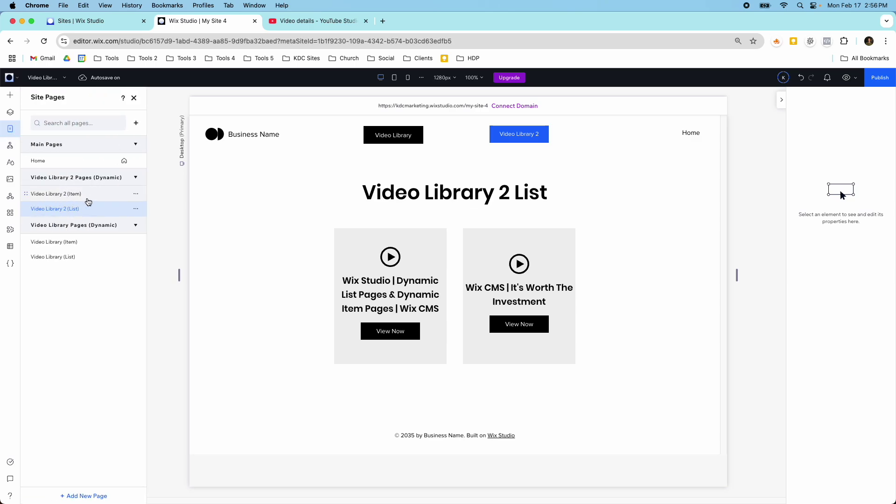